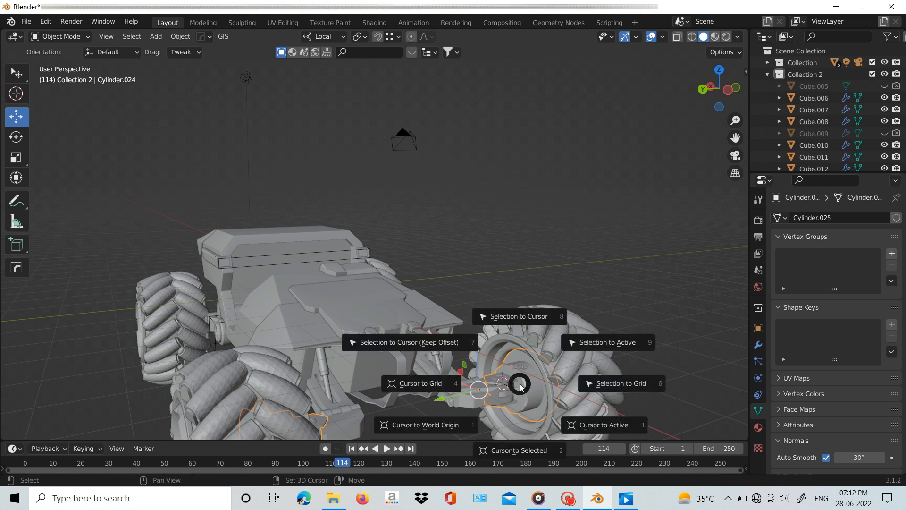
Snap the 3D cursor to the wheel hub selection, add a cube there and scale it down.
middle_click_drag(520, 449, 502, 326)
key("shift+s")
left_click(516, 418)
mouse_move(516, 415)
middle_mouse_down()
mouse_move(539, 341)
mouse_move(536, 358)
mouse_move(485, 397)
mouse_move(530, 405)
middle_mouse_up()
key("shift+s")
left_click(525, 419)
key("shift+a")
mouse_move(522, 225)
left_click(574, 237)
key("s")
left_click(571, 366)
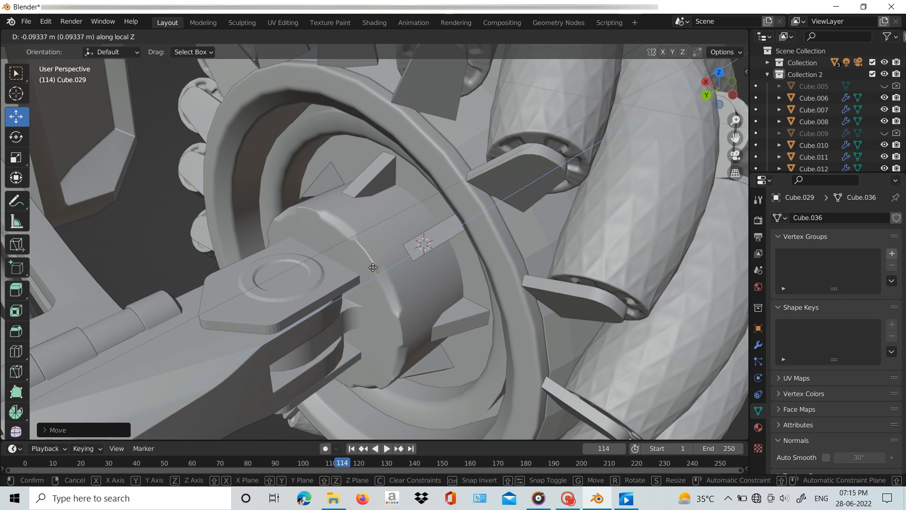
Switch the transform orientation to Global and reposition the fin mesh on the wheel hub.
left_click_drag(373, 267, 393, 259)
key("ctrl+z")
left_click(375, 37)
left_click(366, 73)
key("shift+z")
left_click_drag(339, 325, 395, 270)
key("shift+z")
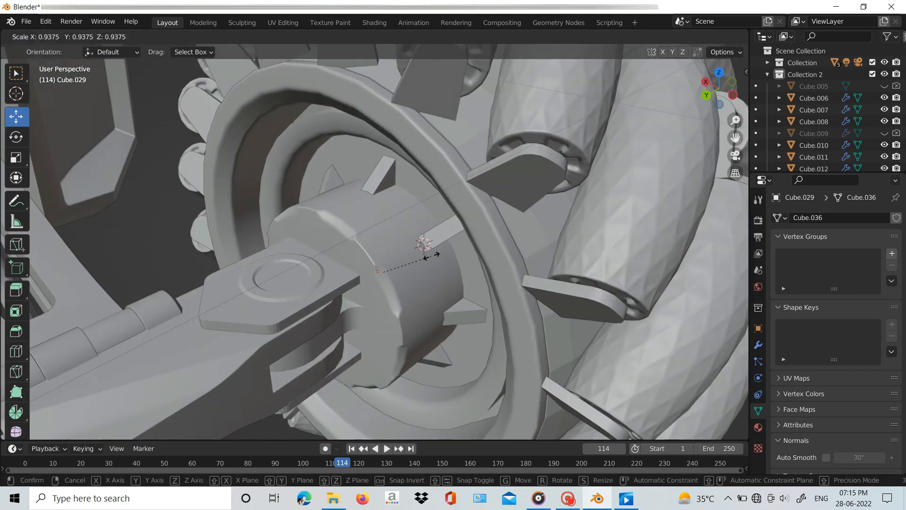
Scale the hub fin along X and set its Radial Array count to 12.
key("shift+z")
key("shift+z")
key("s")
key("x")
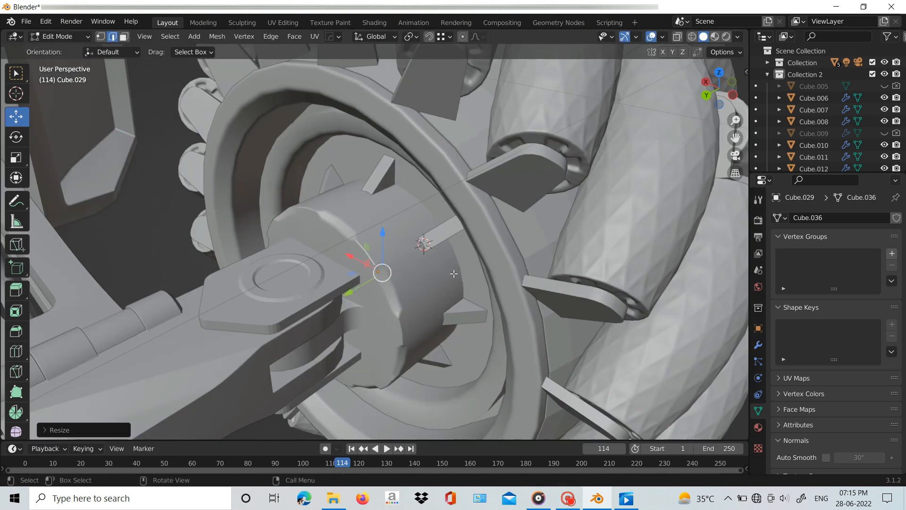
left_click(758, 344)
left_click(778, 278)
left_click(881, 310)
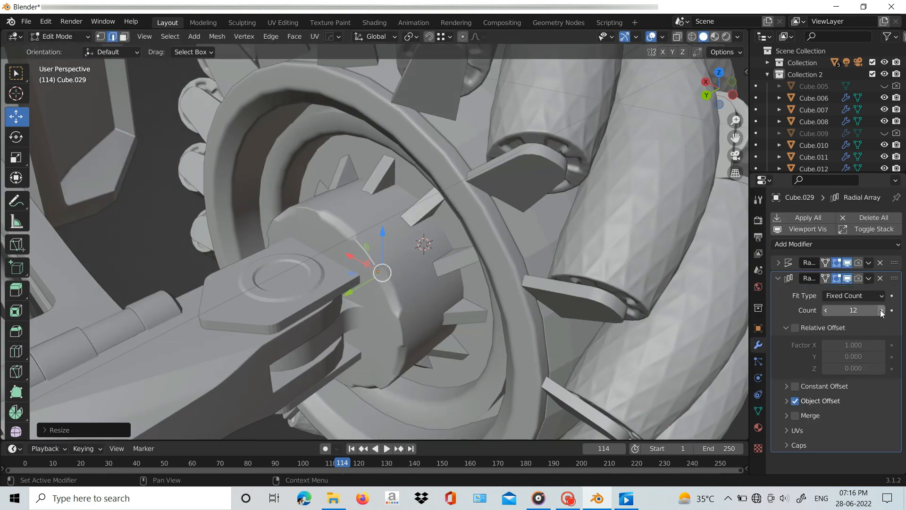
Move the fins on the hub and set the Radial Array count to 10.
key("g")
left_click(436, 275)
left_click(458, 299)
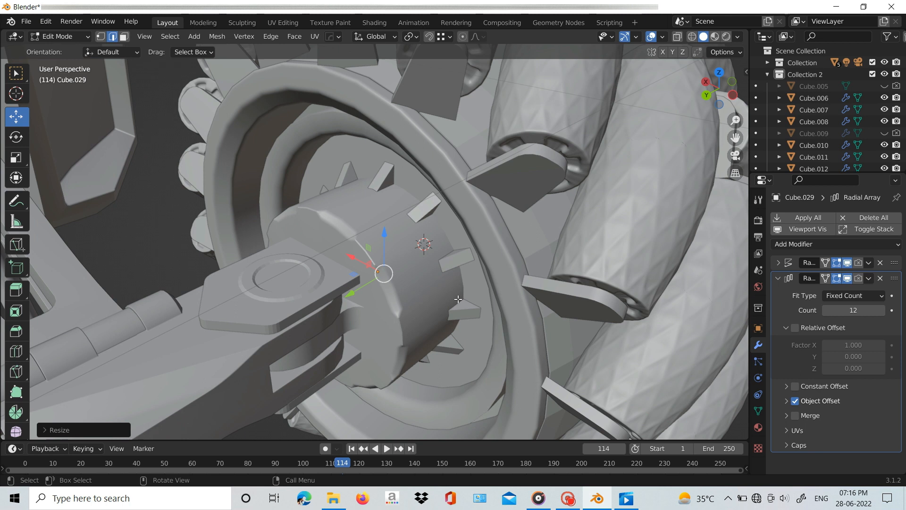
scroll(458, 299, "down", 6)
left_click(827, 311)
left_click(826, 310)
scroll(590, 279, "up", 4)
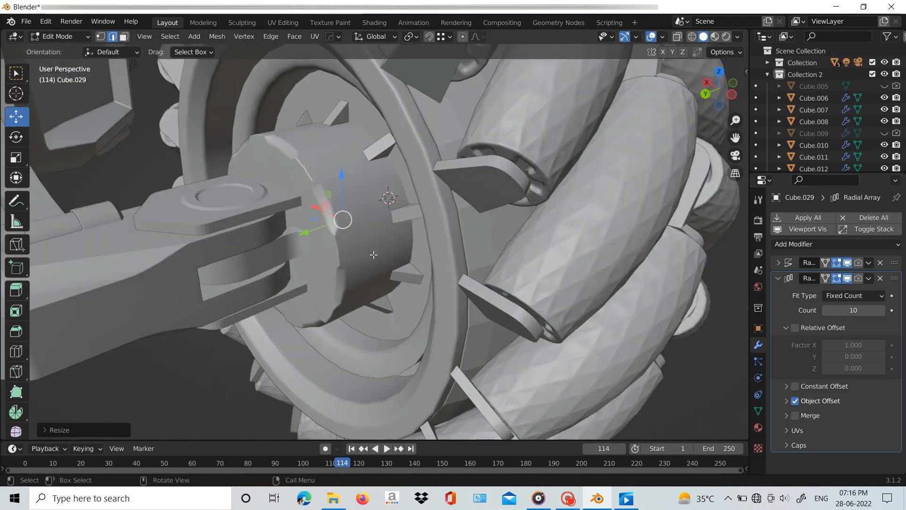
Leave Edit Mode and apply both radial array modifiers on the hub fins.
key("Tab")
key("ctrl+a")
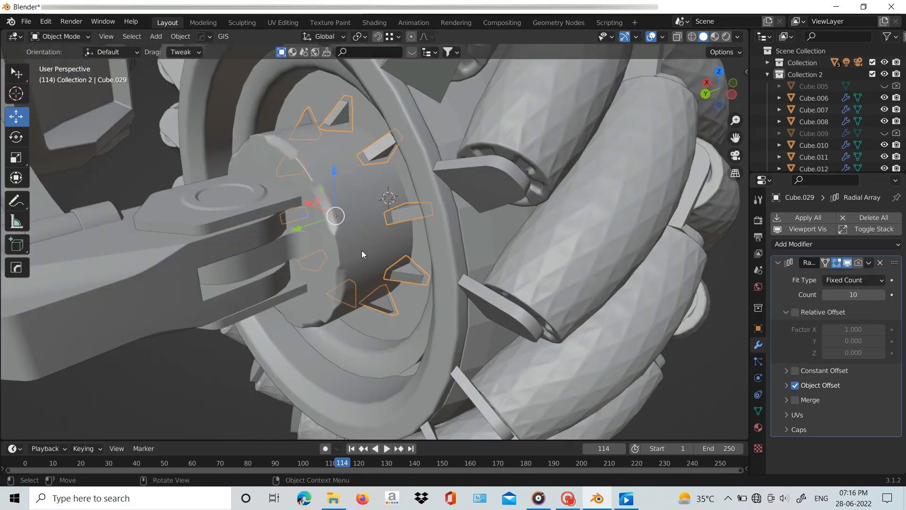
left_click(868, 263)
left_click(828, 279)
Sharpen the hub fins with HOps and add a 3-segment bevel of 0.007499 m.
key("q")
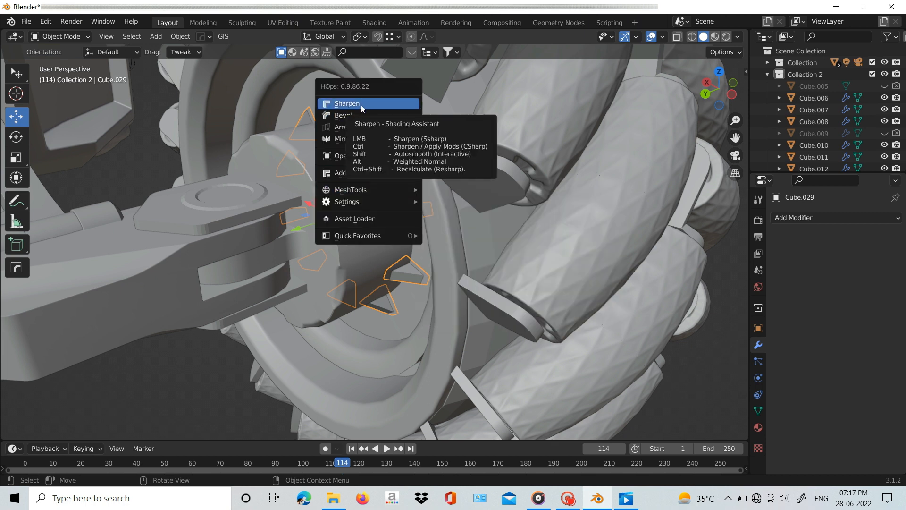
left_click(361, 106)
left_click(354, 114)
scroll(371, 153, "down", 6)
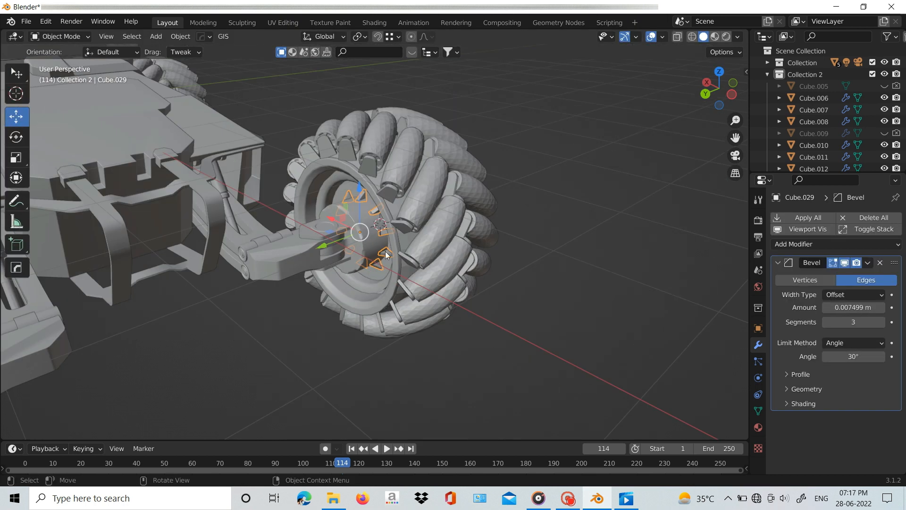
Mirror the hub fins on Y to the opposite wheel, using the body Cube.006 as the mirror object.
middle_click_drag(339, 265, 321, 270)
left_click_drag(321, 270, 358, 260, "alt")
left_click(279, 201, "shift")
key("alt+x")
left_click(302, 203)
left_click(277, 289)
left_click_drag(278, 289, 312, 302, "alt")
left_click(429, 267)
left_click(234, 175, "shift")
key("alt+x")
left_click(320, 187)
left_click(371, 217)
left_click(438, 251)
left_click_drag(438, 251, 333, 344, "alt")
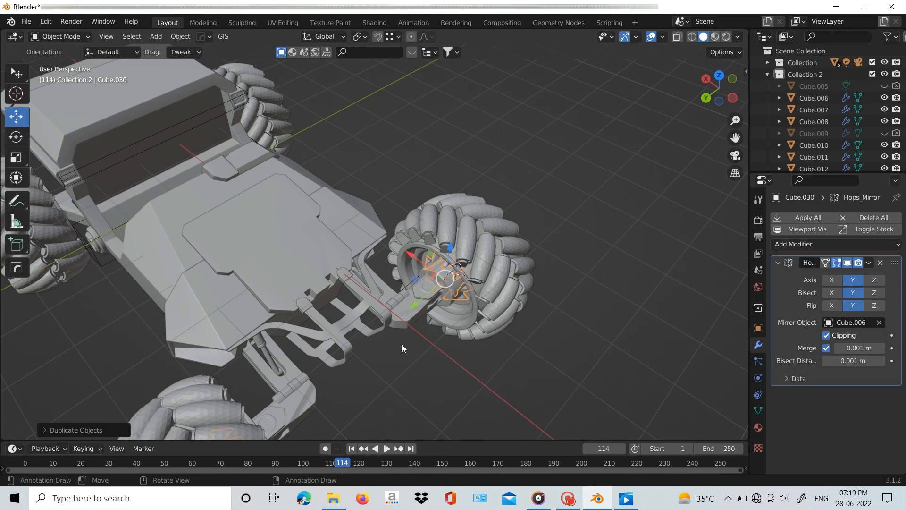
Move the duplicated hub fins along X to the wheel at the other end and seat them in its rim.
key("KP_7")
left_click_drag(321, 238, 652, 240)
key("shift+z")
mouse_move(632, 295)
left_mouse_down("alt")
mouse_move(458, 220)
mouse_move(209, 304)
left_mouse_up("alt")
key("shift+z")
left_click_drag(118, 293, 114, 290)
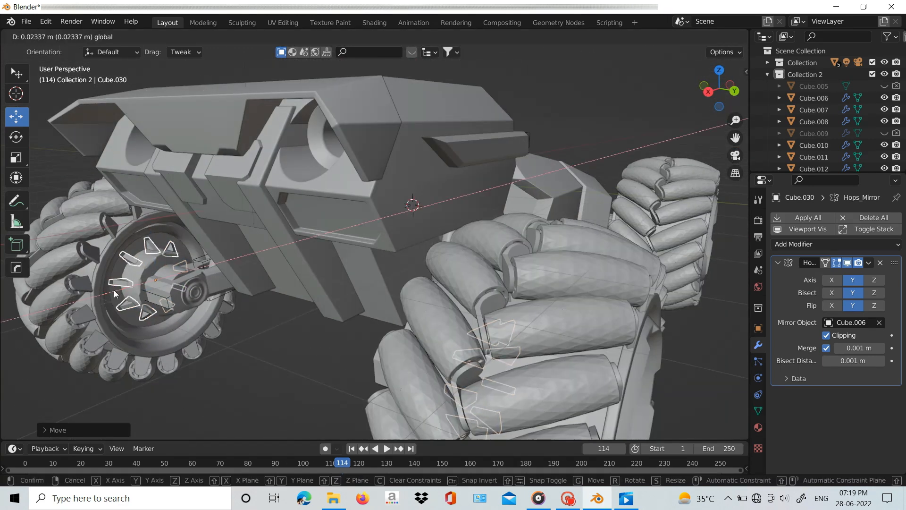
Isolate the wheel hub with its fins and examine the fins' alignment in front view and wireframe.
left_click(144, 270)
key("KP_Divide")
key("KP_1")
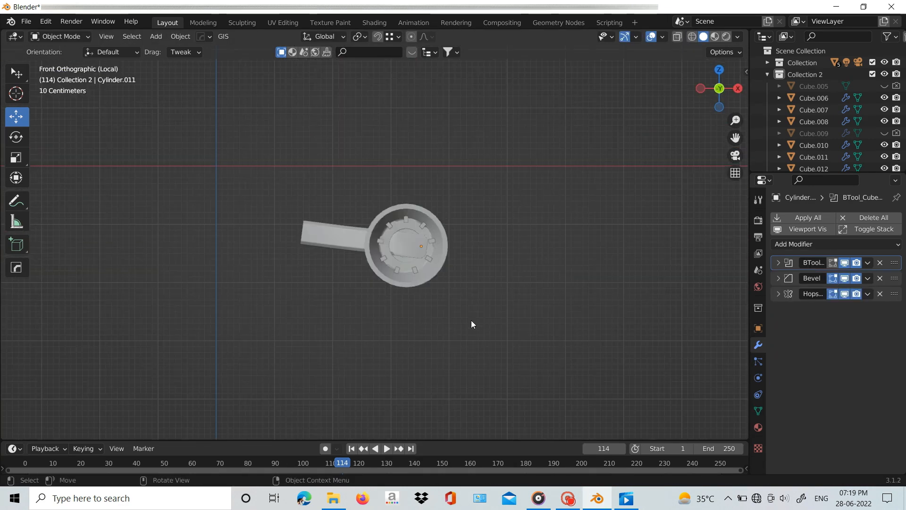
scroll(526, 234, "up", 4)
left_click(524, 231)
left_click(454, 180)
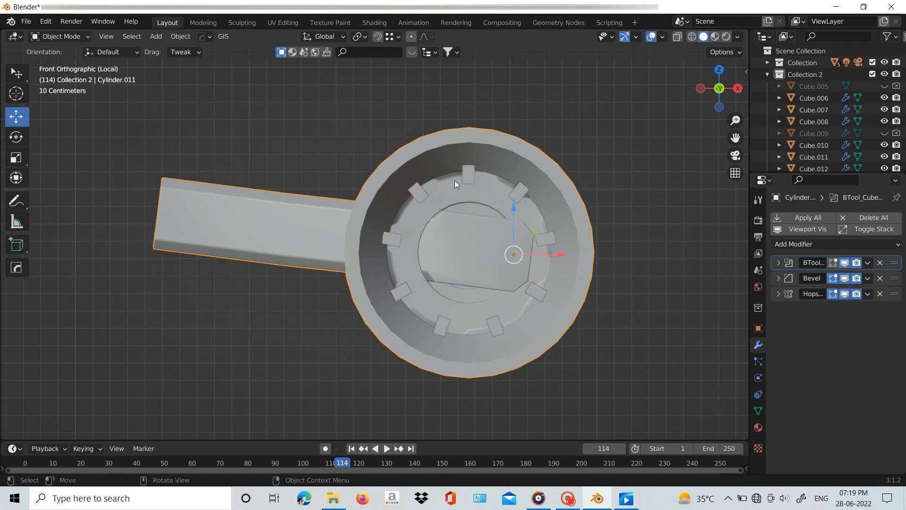
left_click(417, 198)
key("shift+z")
scroll(544, 257, "up", 2)
key("shift+z")
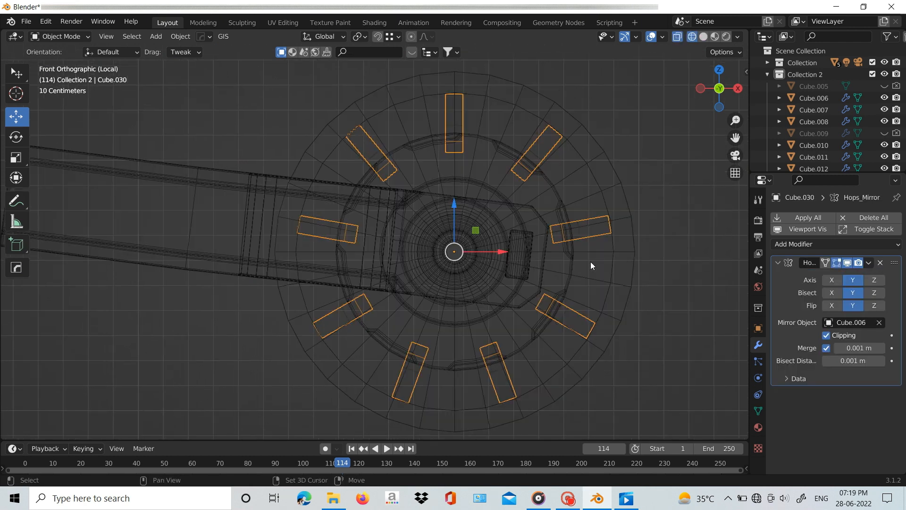
key("KP_Divide")
Examine the wheels and the rest of the vehicle from several angles.
middle_click_drag(327, 373, 389, 345)
left_click(575, 250)
left_click(563, 259)
left_click(562, 259)
left_click(570, 251)
middle_click_drag(570, 251, 87, 299)
left_click(89, 312)
middle_click_drag(264, 347, 409, 260)
left_click_drag(409, 260, 392, 263, "alt")
scroll(539, 304, "up", 4)
left_click_drag(540, 304, 497, 290, "alt+shift")
scroll(496, 291, "down", 5)
middle_click_drag(405, 286, 372, 299)
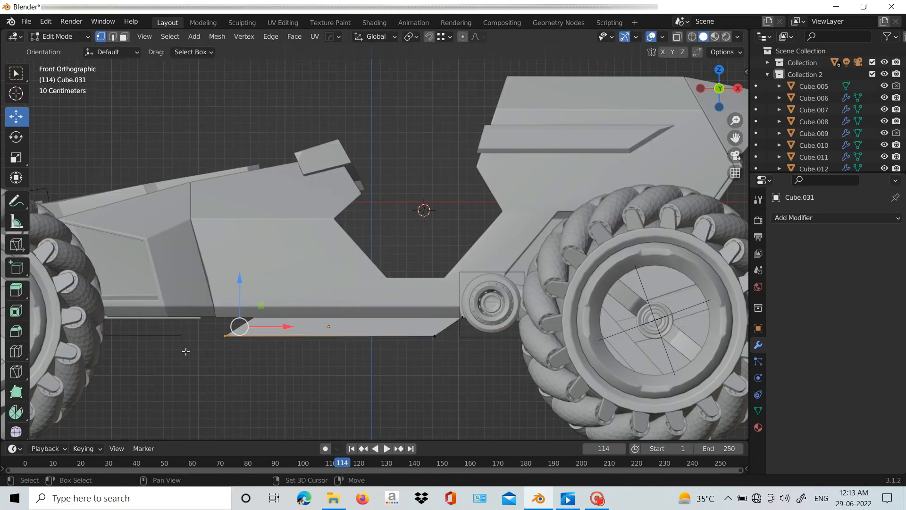
Move the underbody plate's front end vertices forward along X to lengthen the plate.
key("shift+z")
left_click_drag(185, 351, 271, 304)
left_click_drag(291, 324, 161, 323)
key("shift+z")
middle_click_drag(166, 294, 195, 204)
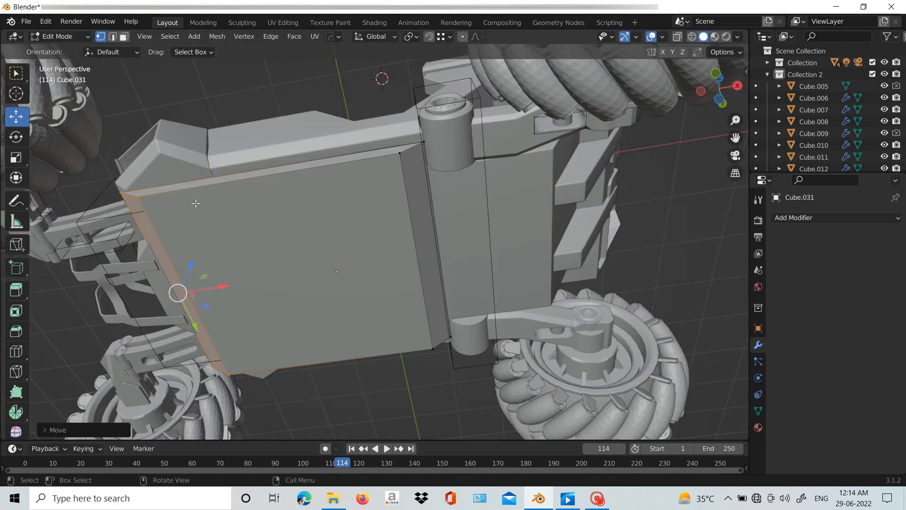
Scale the underbody plate's two long side edges along Y.
middle_click_drag(202, 292, 236, 264)
left_click(279, 163)
left_click(406, 382, "shift")
key("s")
key("y")
middle_click_drag(368, 335, 442, 342)
left_click(411, 347)
middle_click_drag(375, 234, 422, 359)
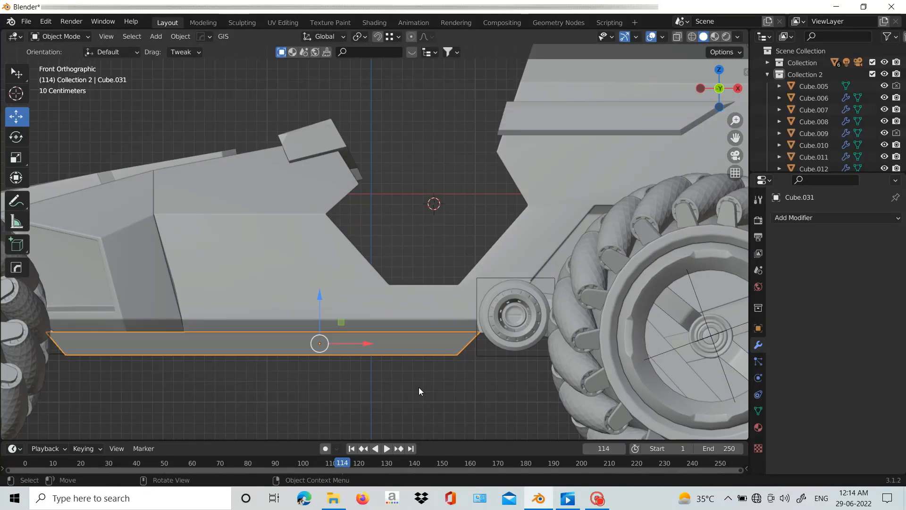
key("shift+z")
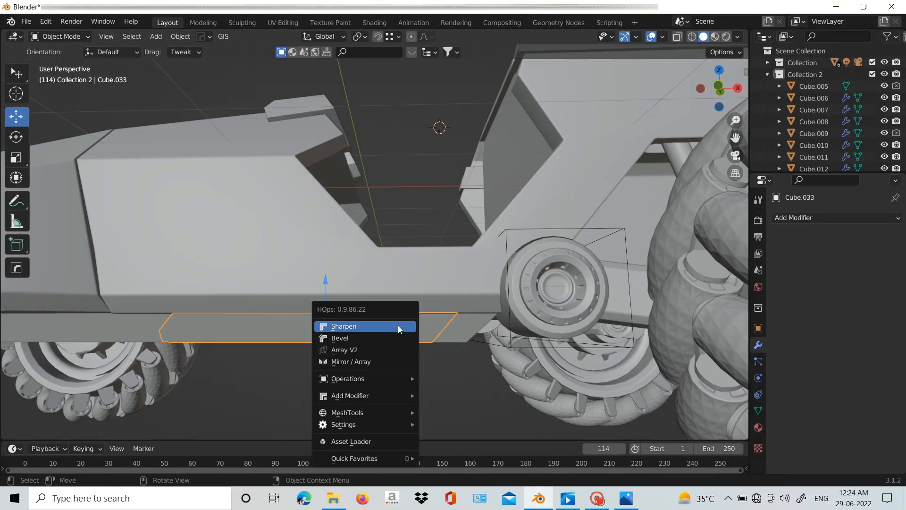
left_click(398, 324)
right_click(416, 339)
key("ctrl+z")
key("ctrl+z")
key("ctrl+z")
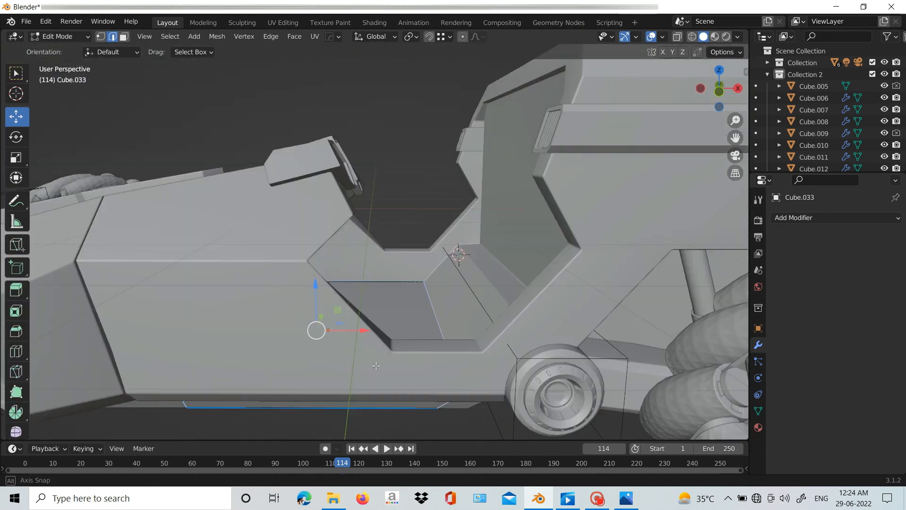
Select the top face of Cube.033 and extrude it upward about 0.21 m.
key("shift+z")
mouse_move(376, 365)
middle_mouse_down()
mouse_move(395, 363)
mouse_move(366, 372)
middle_mouse_up()
key("z")
left_click(703, 36)
left_click_drag(425, 284, 406, 226, "alt")
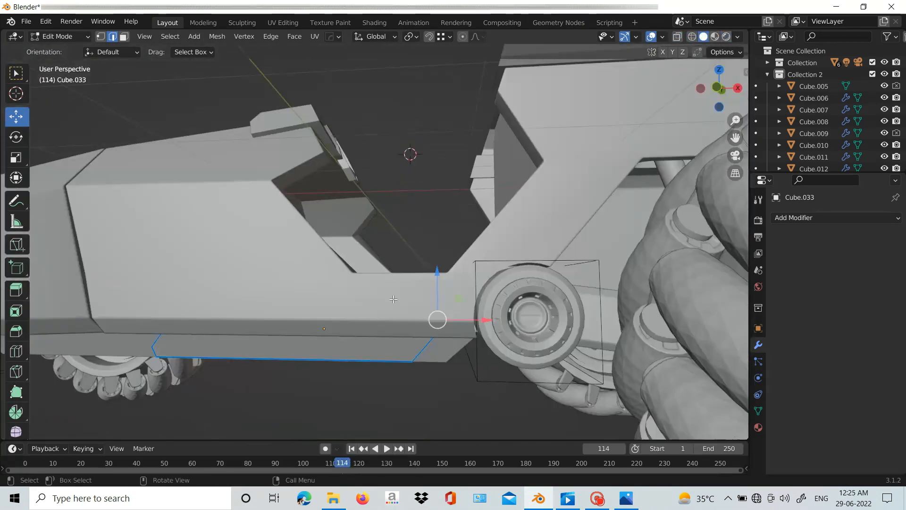
key("KP_7")
left_click_drag(406, 330, 416, 283, "alt")
key("3")
left_click(416, 371)
left_click_drag(415, 371, 400, 321, "alt")
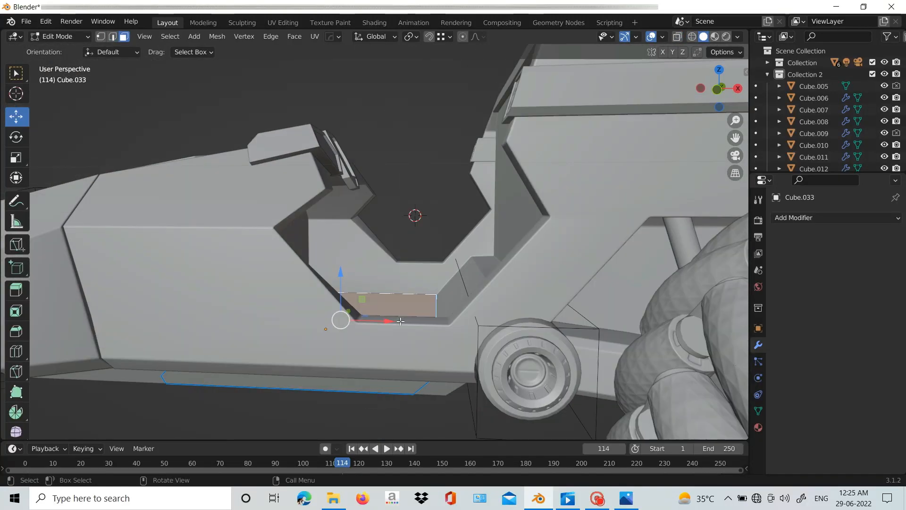
key("KP_1")
key("alt+z")
key("e")
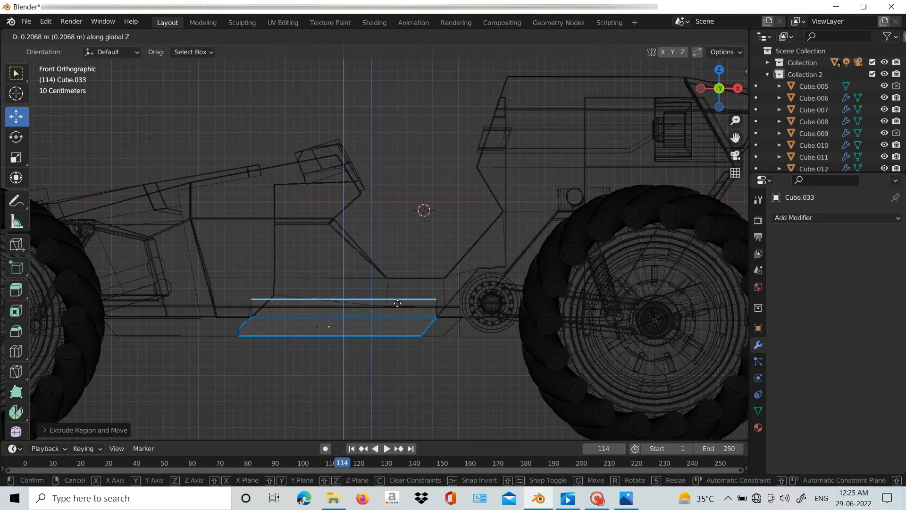
left_click(407, 305)
Scale the extruded top face along X and adjust its height along Z.
key("Caps_Lock")
middle_click_drag(408, 305, 414, 276)
key("KP_1")
scroll(431, 344, "up", 5)
key("s")
key("x")
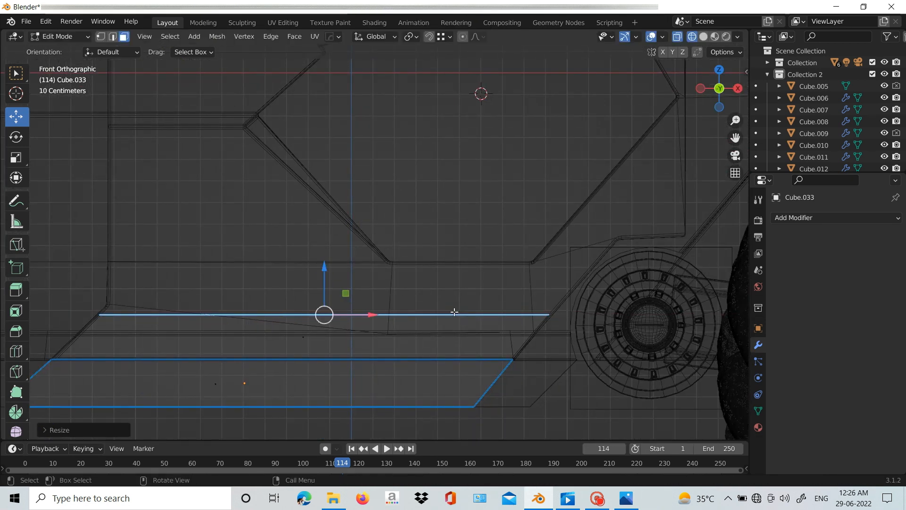
key("g")
key("z")
left_click(373, 306)
Slide the cross edge on the raised floor block into position near its rear end.
mouse_move(452, 275)
middle_mouse_down()
mouse_move(438, 233)
mouse_move(455, 297)
mouse_move(454, 289)
middle_mouse_up()
key("g")
key("g")
key("shift+z")
left_click(451, 262)
Extrude the rear part of the floor block upward along Z and shift its top edges along X.
key("KP_1")
key("shift+z")
key("e")
key("z")
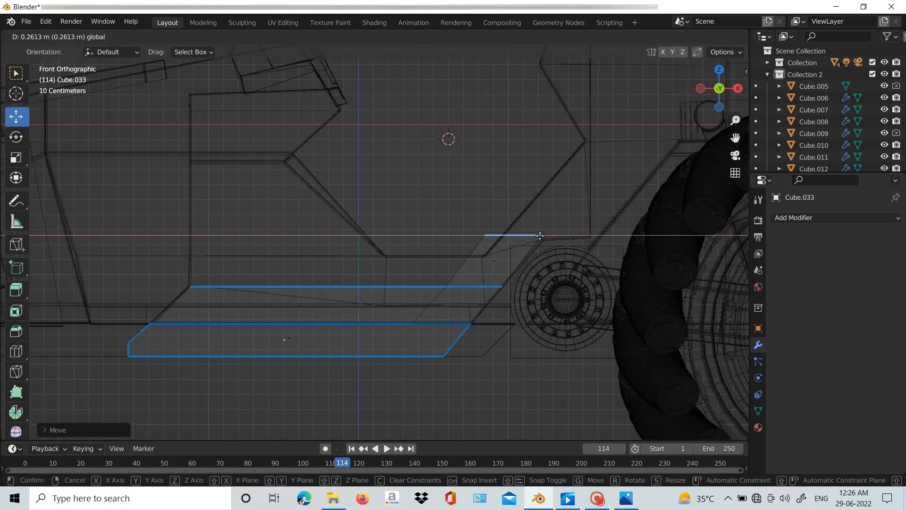
left_click_drag(558, 239, 491, 241)
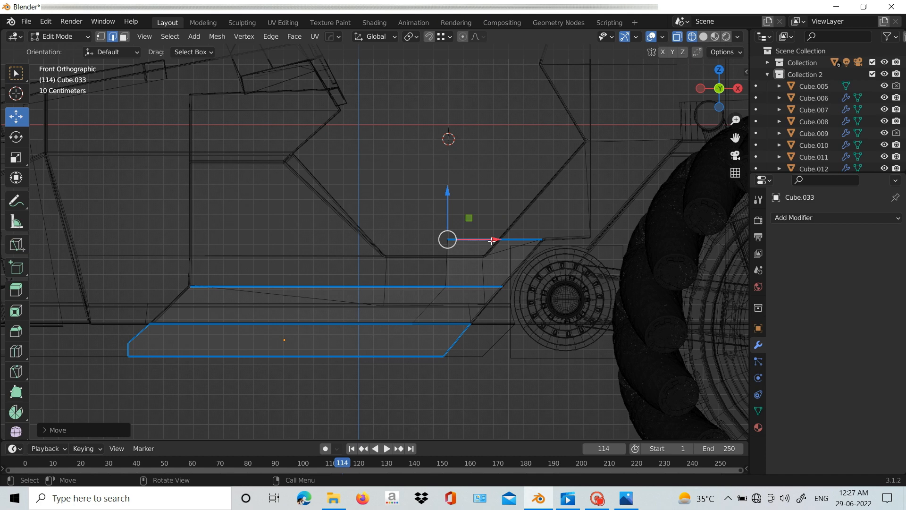
left_click(512, 254)
Leave Edit Mode and add a 3-segment bevel of 0.01618 m to the floor block.
mouse_move(512, 255)
middle_mouse_down()
mouse_move(483, 251)
mouse_move(472, 266)
middle_mouse_up()
key("shift+z")
key("Tab")
left_click(400, 346)
left_click(404, 319)
mouse_move(410, 341)
middle_mouse_down()
mouse_move(416, 329)
mouse_move(405, 274)
mouse_move(394, 338)
middle_mouse_up()
left_click(211, 285)
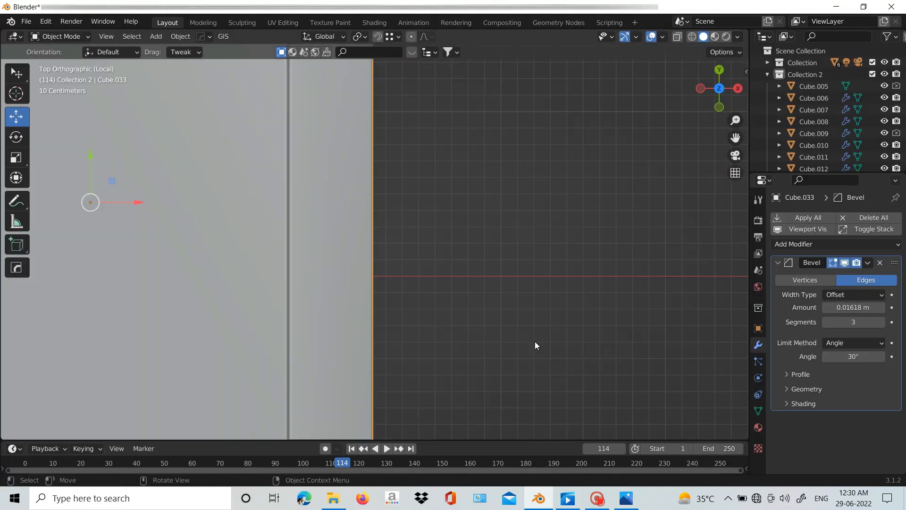
Add a lengthwise loop cut through the middle of the floor block in top view.
key("Tab")
scroll(535, 342, "down", 4)
key("ctrl+r")
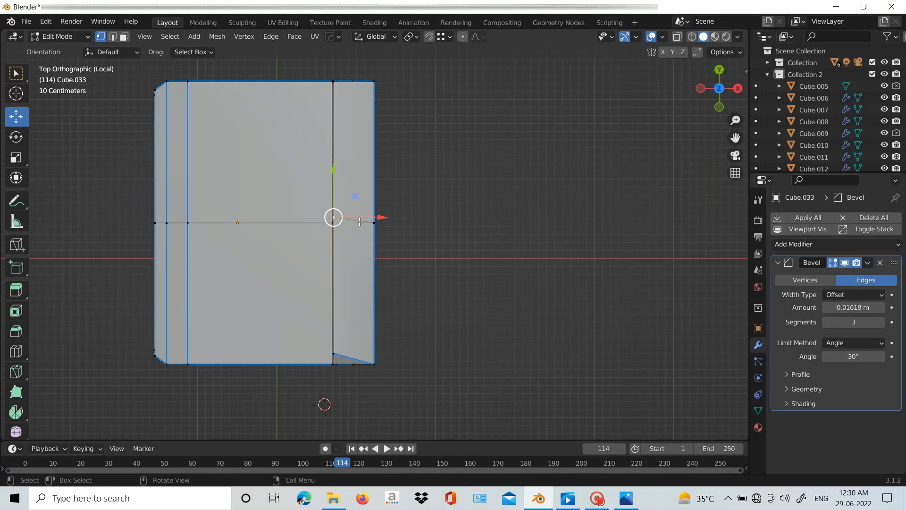
scroll(360, 221, "up", 2)
scroll(360, 221, "down", 3)
Delete the vertices of the floor block's +Y half and leave Edit Mode.
key("shift+z")
left_click_drag(181, 80, 394, 248)
key("x")
key("Tab")
Mirror the remaining floor block half across the Y axis and exit local view.
key("alt+x")
mouse_move(377, 302)
middle_mouse_down()
mouse_move(409, 256)
mouse_move(486, 198)
mouse_move(454, 335)
middle_mouse_up()
key("shift+z")
scroll(486, 198, "up", 2)
left_click(486, 198)
key("slash")
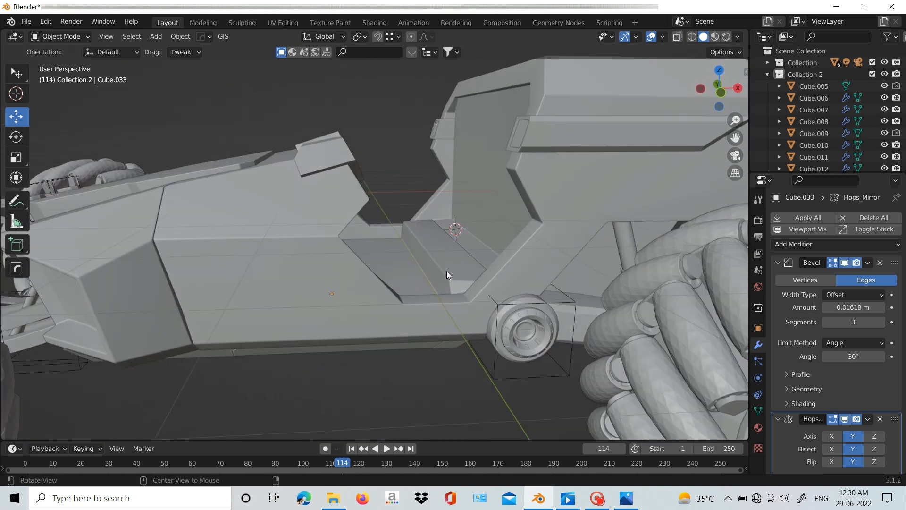
middle_click_drag(447, 275, 436, 269)
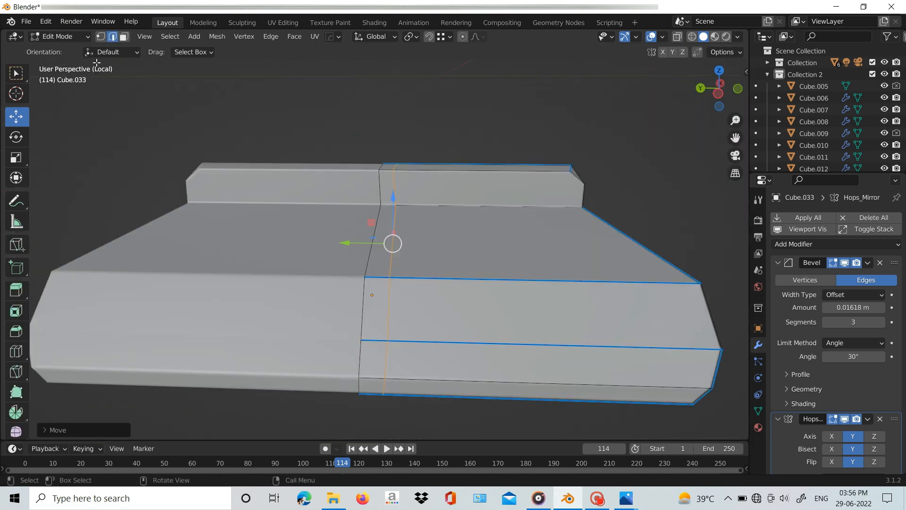
Undo the last loop move and delete the upper faces of the strip beside the floor block's centreline.
scroll(315, 161, "up", 3)
key("ctrl+z")
middle_click_drag(427, 217, 221, 120)
left_click(480, 216, "ctrl")
key("x")
left_click(448, 273)
Fill the open floor and side walls of the central channel with new faces and leave Edit Mode.
key("2")
key("f")
middle_click_drag(284, 179, 354, 250)
key("f")
left_click(350, 309, "shift")
key("f")
key("Tab")
middle_click_drag(350, 283, 571, 212)
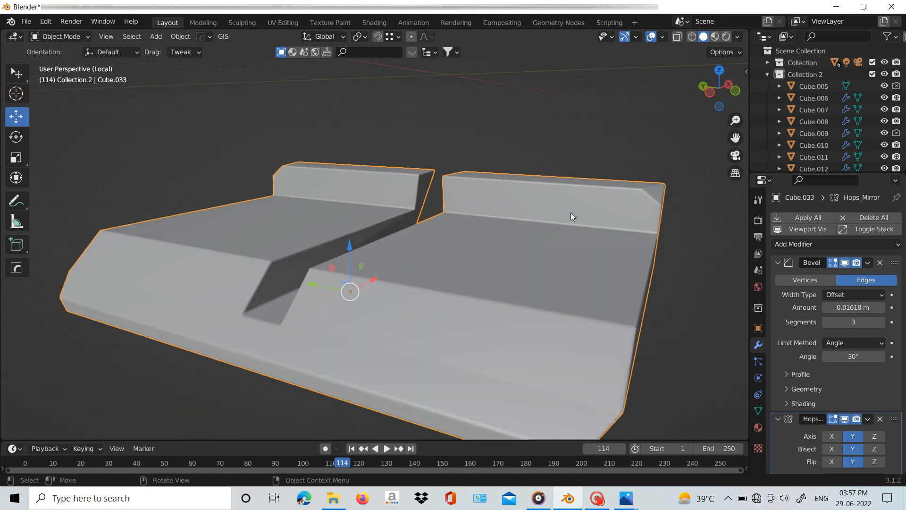
Straighten the slanted channel wall by aligning its vertices in left wireframe view.
key("Tab")
key("ctrl+r")
key("Escape")
middle_click_drag(532, 215, 208, 257, "shift")
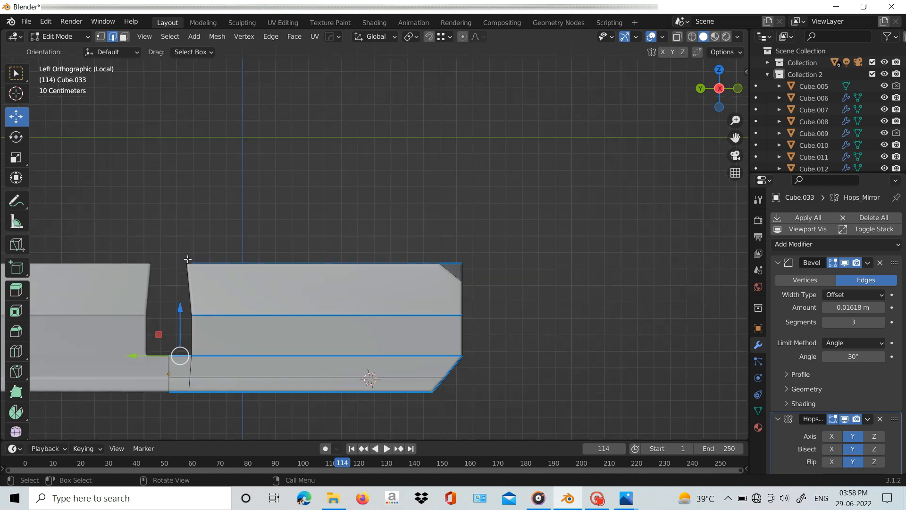
key("shift+z")
key("1")
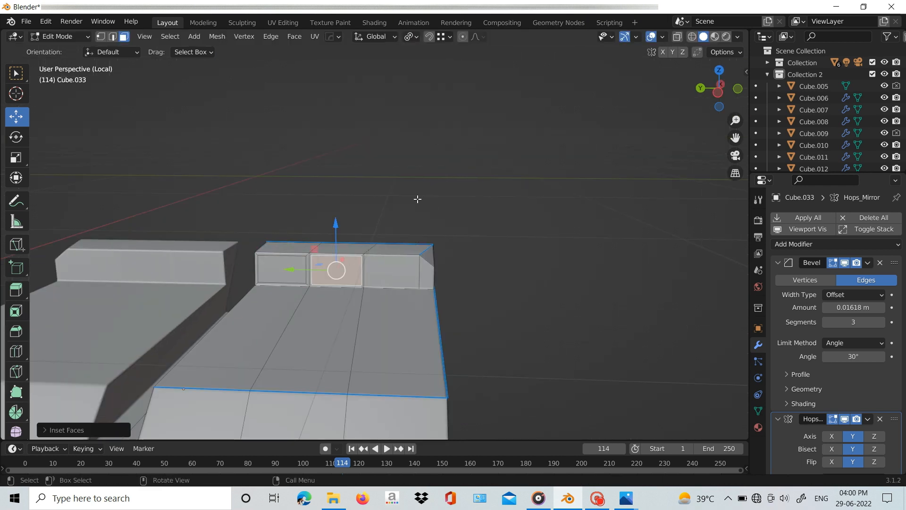
Scale down the second inset panel on the raised wall and adjust the facing edges of the two panels using individual origins.
scroll(422, 198, "up", 6)
middle_click_drag(350, 261, 306, 230)
key("grave")
left_click(223, 227)
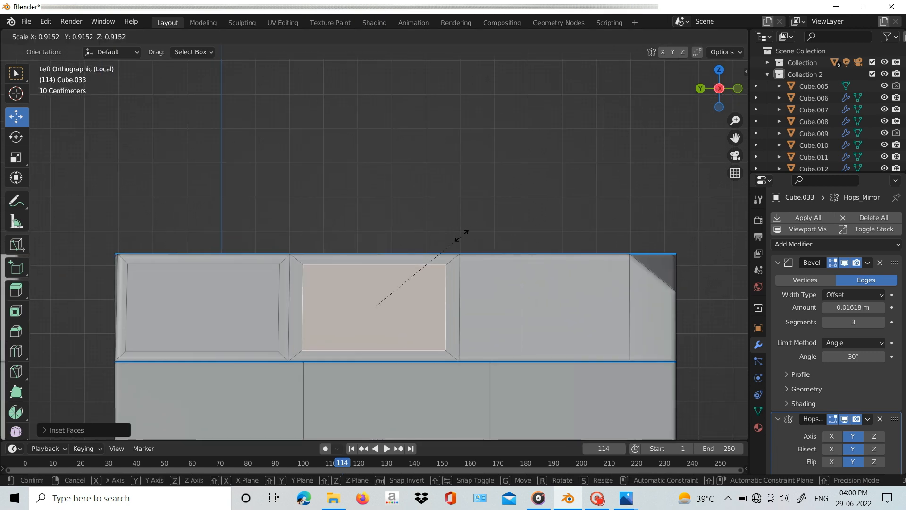
left_click(467, 240)
left_click(271, 284)
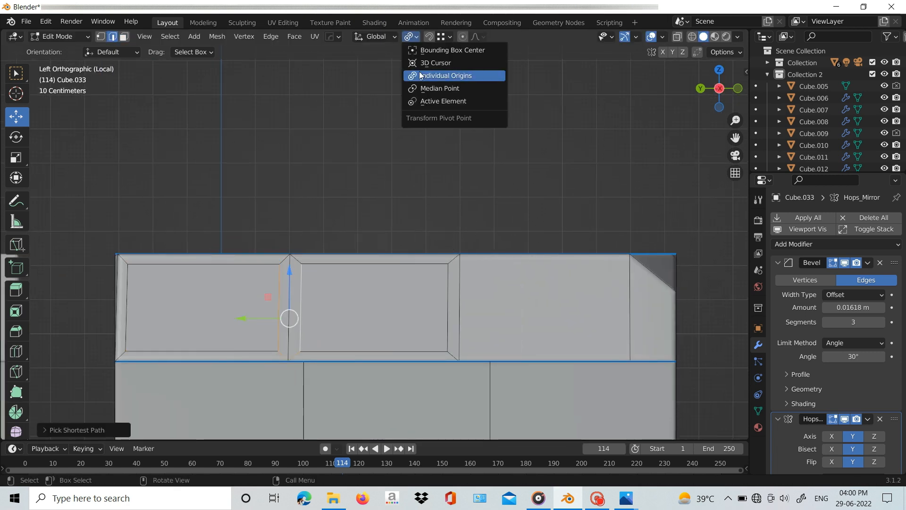
left_click(385, 284)
Extrude both inset panels of the raised wall inward to form two recesses.
key("Tab")
key("Tab")
key("3")
left_click(207, 302)
left_click(373, 304, "shift")
middle_click_drag(434, 288, 313, 308)
key("e")
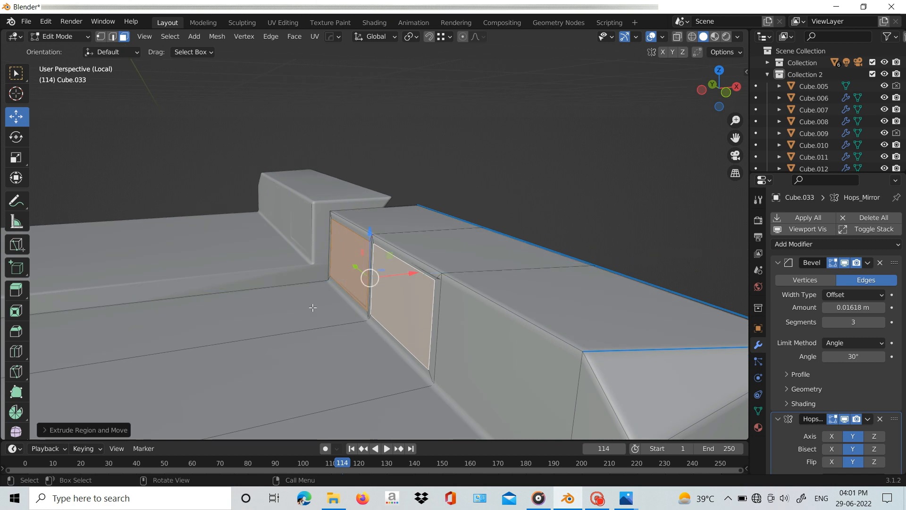
left_click(451, 273)
Set the floor block's bevel amount to 0.00618 m and leave Edit Mode.
middle_click_drag(415, 263, 443, 348)
key("Tab")
scroll(443, 328, "up", 3)
key("Tab")
left_click(826, 308)
key("Tab")
key("shift+a")
left_click(226, 237)
key("x")
left_click(392, 326)
Add a cube at the first recess, scale it into a thin vertical slat and place it at the recess end beside the channel.
right_click(265, 296, "shift")
key("shift+a")
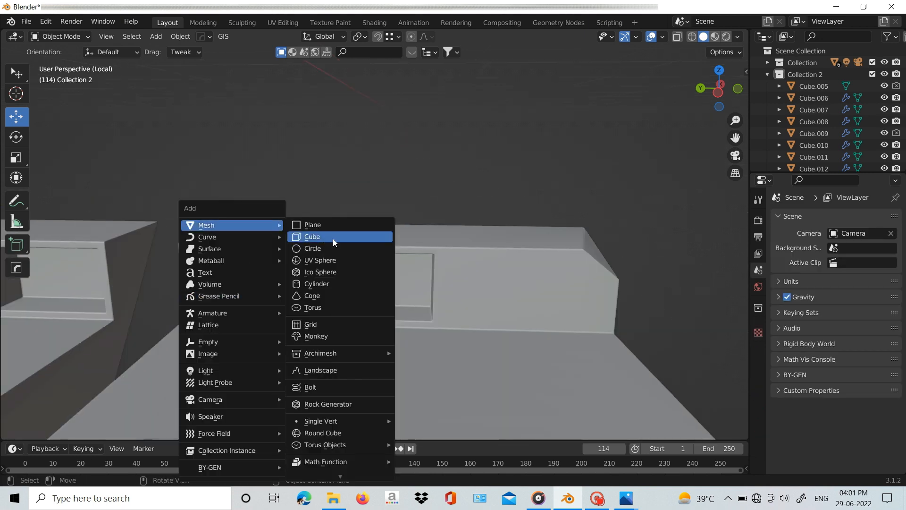
left_click(307, 236)
key("s")
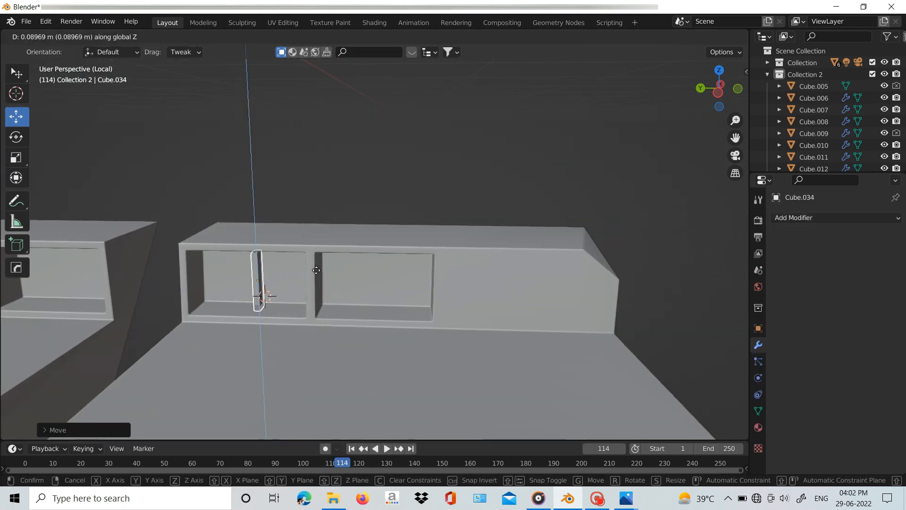
key("KP_1")
key("ctrl+KP_3")
left_click_drag(193, 306, 133, 306)
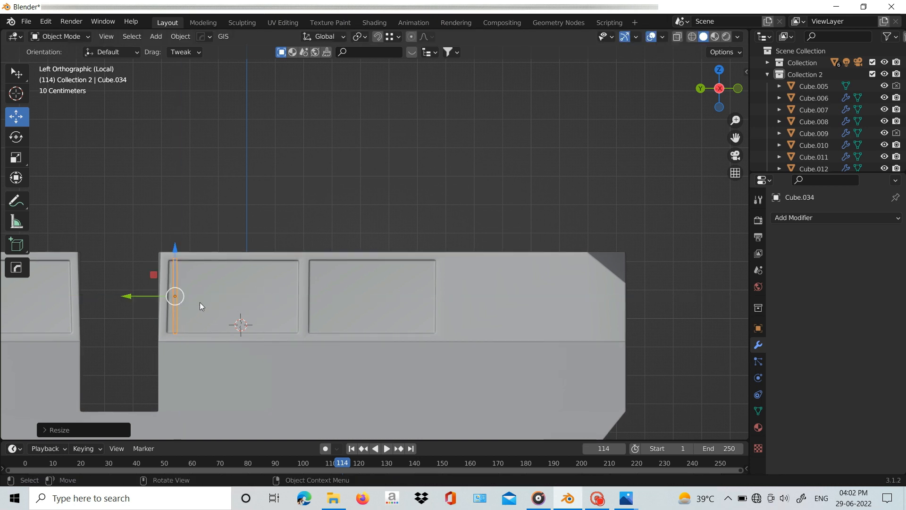
Try to array the slat with the interactive HardOps array tool and adjust its relative offset.
key("q")
mouse_move(168, 373)
left_click(252, 310)
left_click(275, 300)
middle_click_drag(276, 300, 485, 259)
key("q")
mouse_move(220, 245)
left_click(330, 252)
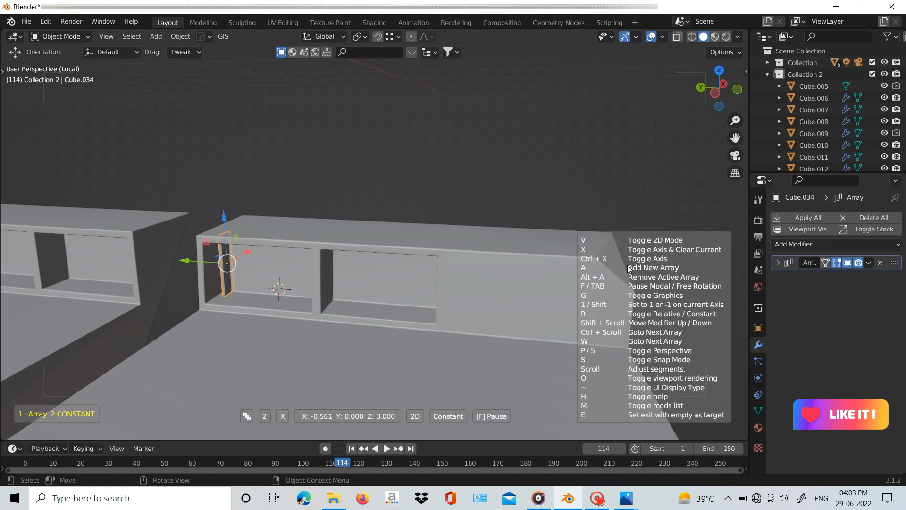
left_click(99, 271)
left_click(779, 263)
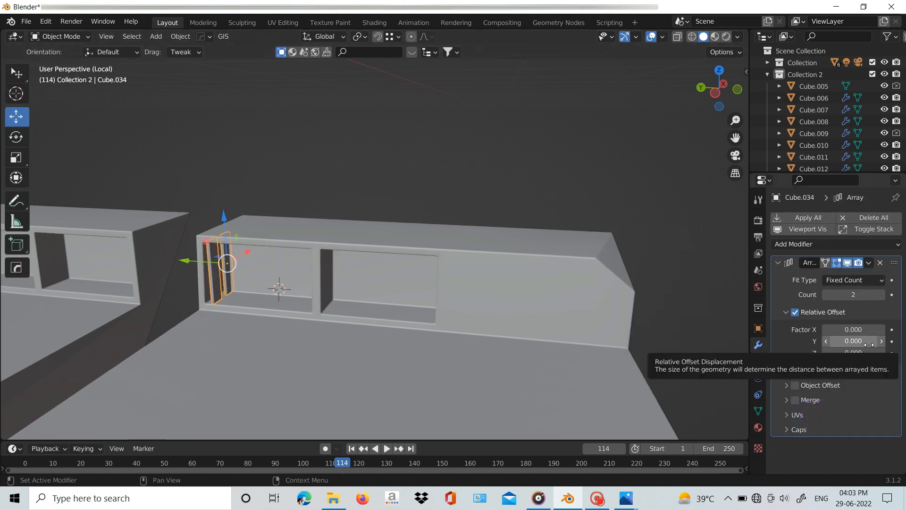
left_click_drag(853, 330, 843, 329)
left_click(880, 262)
Add an Array modifier to the slat with a relative offset of 0 in X and -2.000 in Y.
left_click(864, 219)
left_click(660, 248)
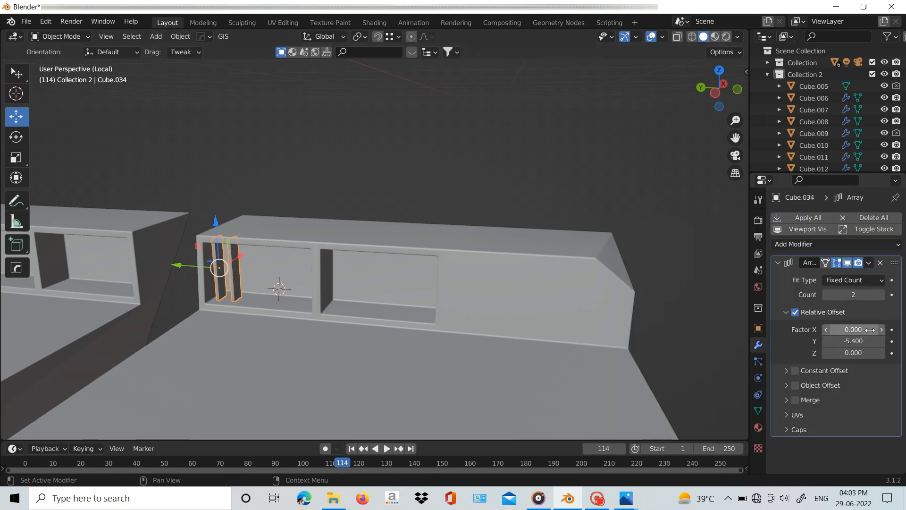
left_click(881, 342)
left_click(880, 342)
left_click(881, 341)
left_click(880, 341)
left_click(881, 341)
Set the slat array's count to 17.
middle_click_drag(166, 321, 181, 304)
key("alt+a")
key("ctrl+KP_3")
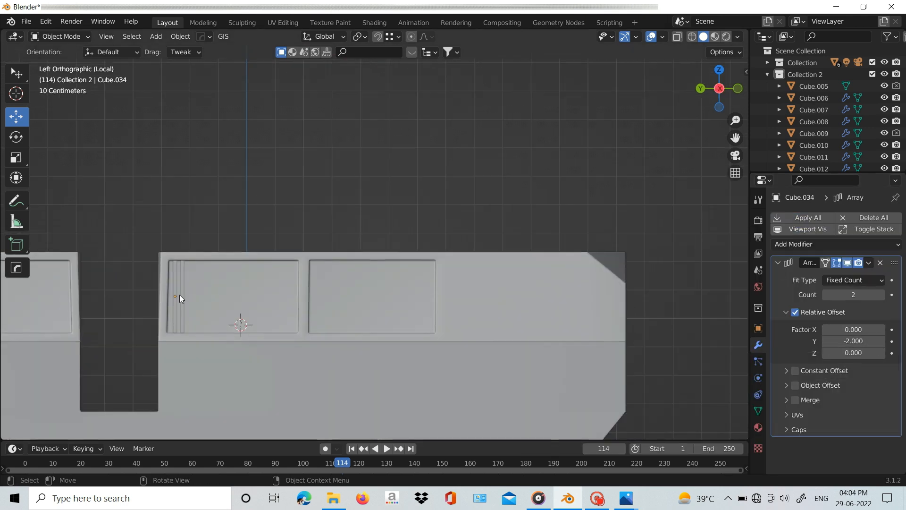
middle_click_drag(398, 176, 349, 208)
left_click(283, 257)
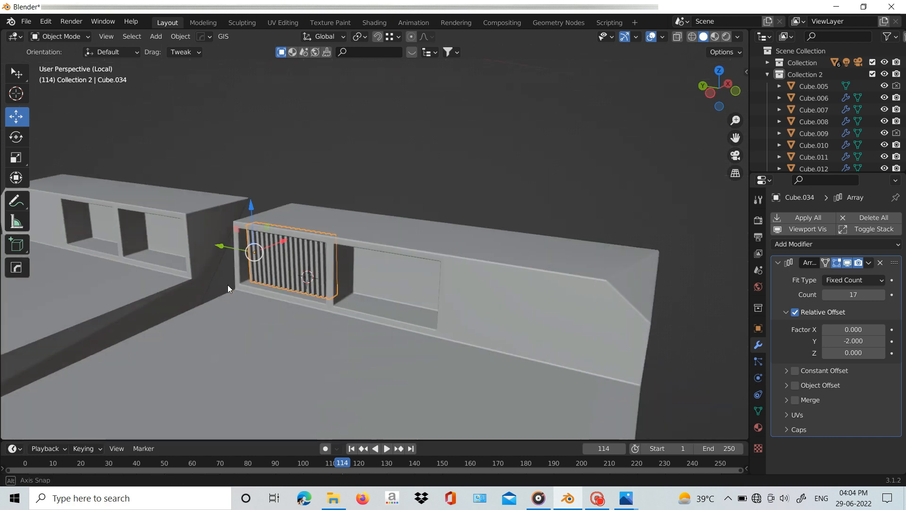
Scale the slat array along Y in Object Mode to fit the first recess.
middle_click_drag(350, 245, 312, 264)
left_click_drag(350, 226, 343, 227)
middle_click_drag(343, 228, 410, 189)
left_click(359, 184)
left_click(220, 302)
key("s")
key("y")
left_click(257, 290)
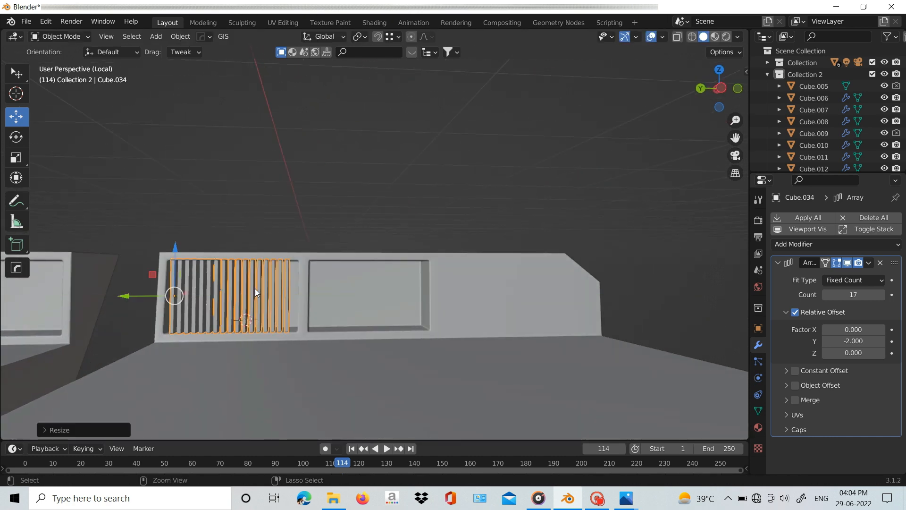
Scale the slat mesh along Y in Edit Mode and set the array's relative Y offset to -2.300.
key("Tab")
key("s")
key("y")
left_click(244, 284)
key("Tab")
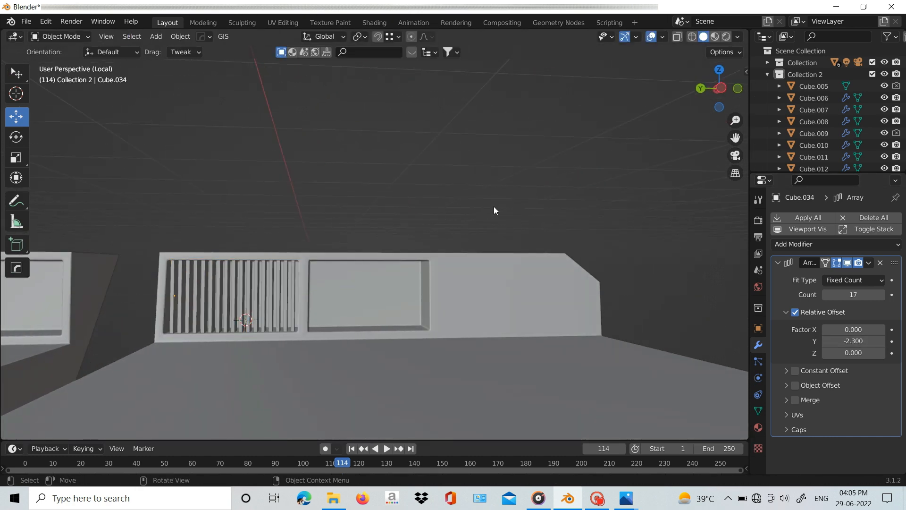
Duplicate the slat array into the second recess and set the copy's count to 16.
middle_click_drag(456, 207, 338, 275)
left_click_drag(330, 300, 331, 301)
middle_click_drag(331, 293, 358, 266, "alt")
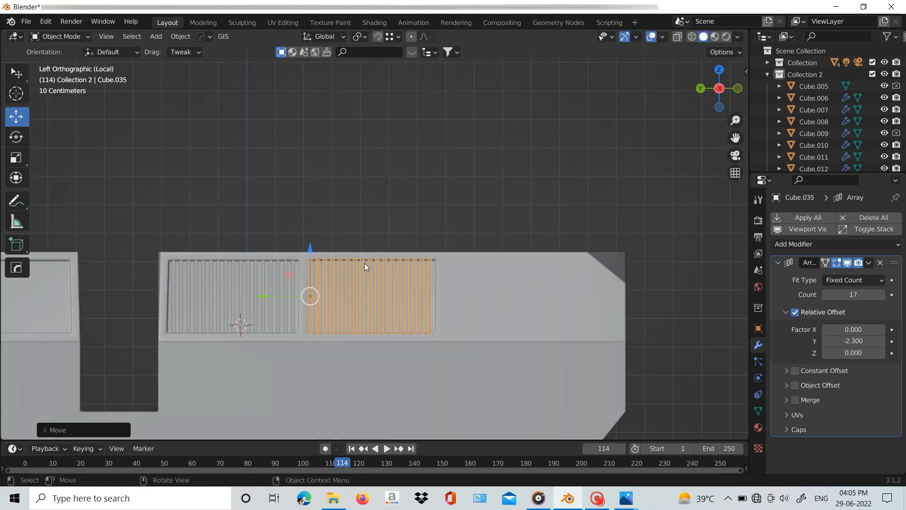
scroll(358, 266, "up", 2)
left_click(827, 294)
left_click_drag(247, 316, 250, 316)
left_click(289, 188)
middle_click_drag(460, 217, 369, 302)
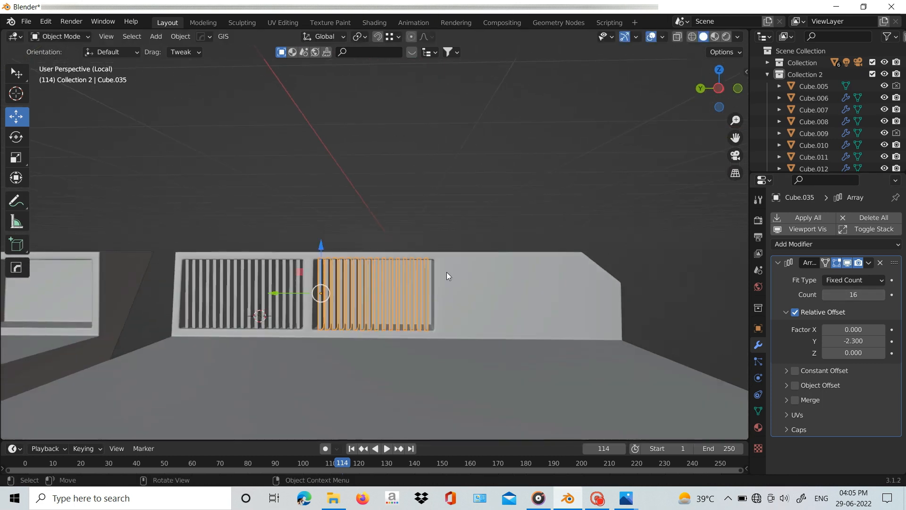
Widen the second slat array's relative Y offset slightly and shift the array along Y to fit its recess.
left_click(824, 341)
key("grave")
left_click(283, 289)
left_click_drag(268, 293, 265, 293)
left_click_drag(314, 236, 281, 262, "alt")
Mirror both slat arrays across the Y axis onto the floor block's other half.
left_click(279, 262)
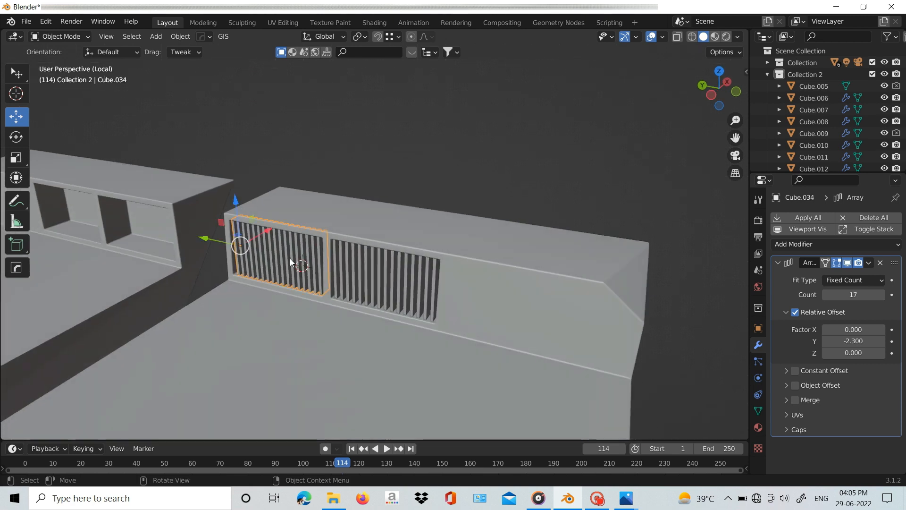
scroll(279, 262, "down", 3)
left_click(283, 282, "shift")
key("alt+x")
left_click(207, 392)
left_click(375, 260)
left_click(216, 378, "shift")
key("alt+x")
left_click(207, 393)
left_click(417, 172)
left_click_drag(417, 171, 476, 186, "alt")
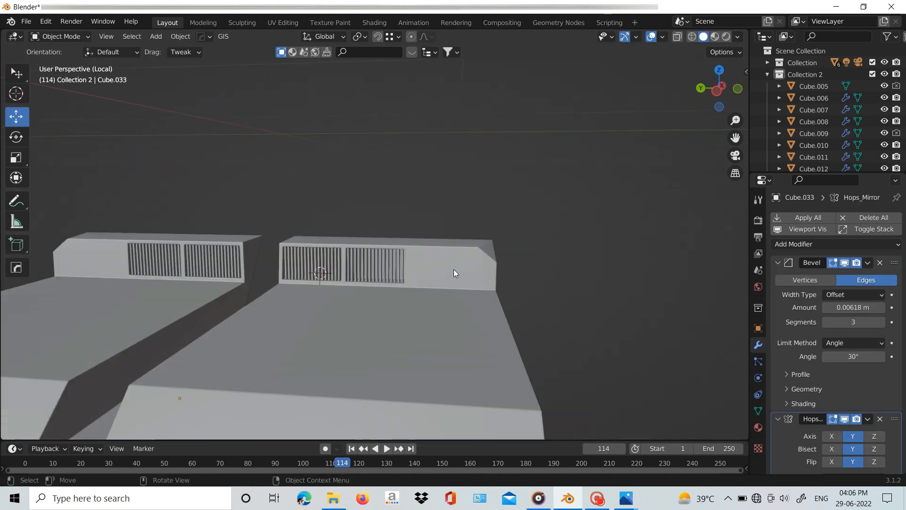
Select the three upper floor faces of the block half in Edit Mode and dissolve them into one face.
scroll(451, 273, "down", 4)
middle_click_drag(451, 273, 339, 299)
left_click(299, 307)
key("Tab")
scroll(341, 292, "up", 3)
left_click(245, 296)
left_click(270, 323, "shift")
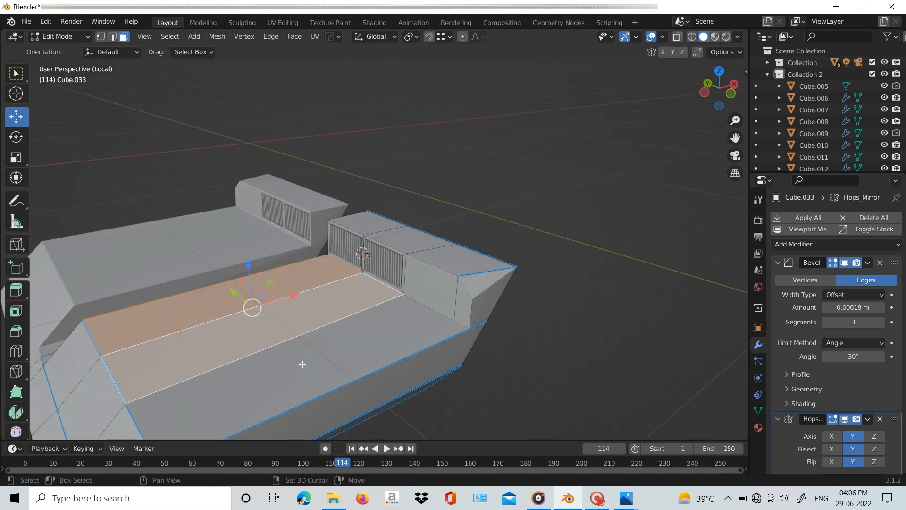
left_click(299, 360, "shift")
scroll(302, 359, "down", 1)
key("ctrl+x")
Inset the merged floor face, extrude it slightly downward, and return to the full vehicle in Object Mode.
key("i")
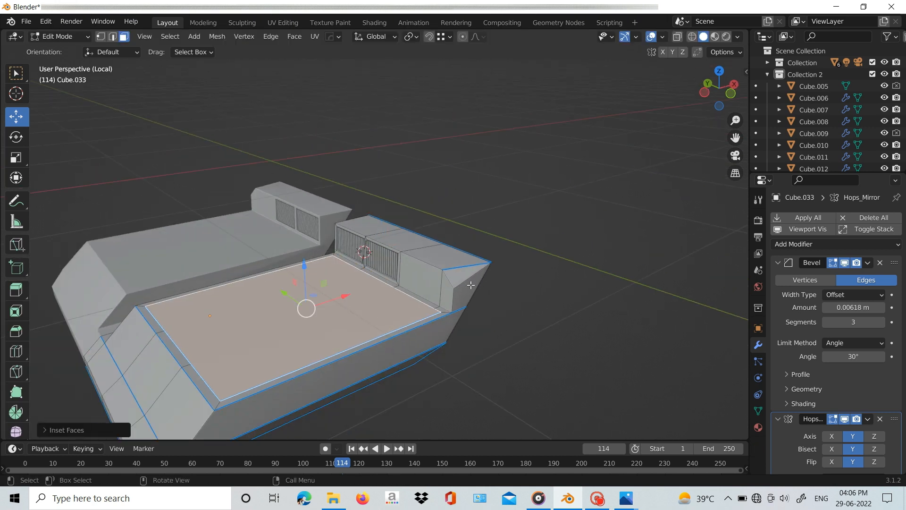
middle_click_drag(470, 285, 408, 305)
key("e")
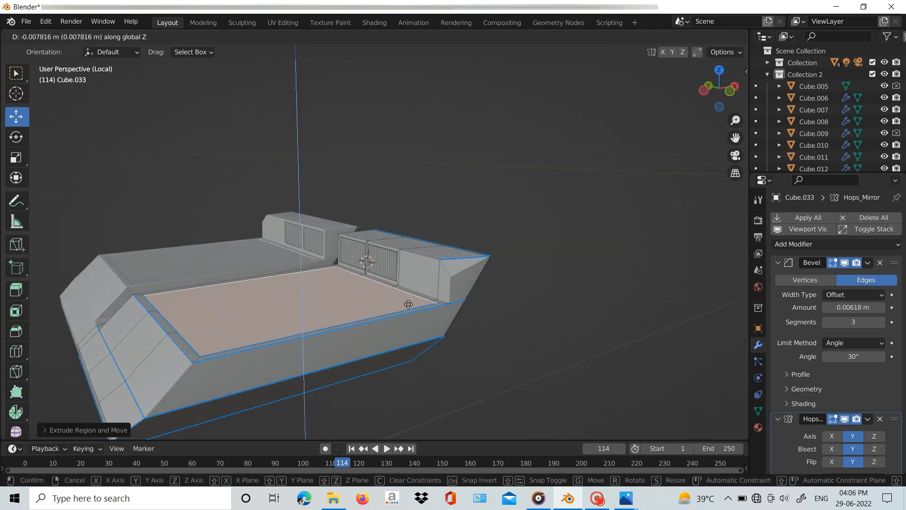
left_click(412, 307)
key("Tab")
middle_click_drag(477, 288, 465, 251)
scroll(464, 250, "down", 3)
middle_click_drag(495, 174, 463, 213)
key("KP_Divide")
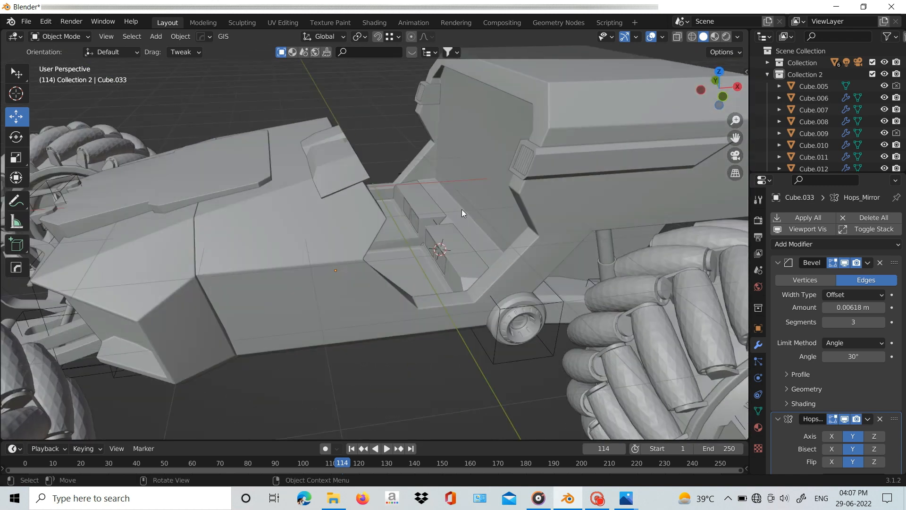
Add a cube, scale it down and position it in top view behind the cabin floor near the vehicle's centreline.
key("shift+a")
left_click(509, 197)
key("s")
left_click(461, 251)
key("KP_7")
key("g")
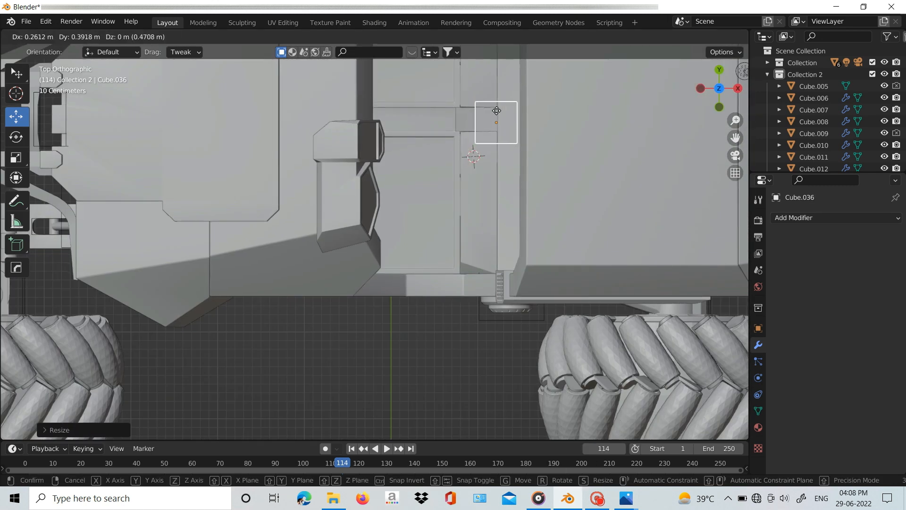
left_click(512, 125)
Stretch the cube along Z into a tall post and raise it above the floor block.
middle_click_drag(507, 126, 519, 69)
key("s")
key("z")
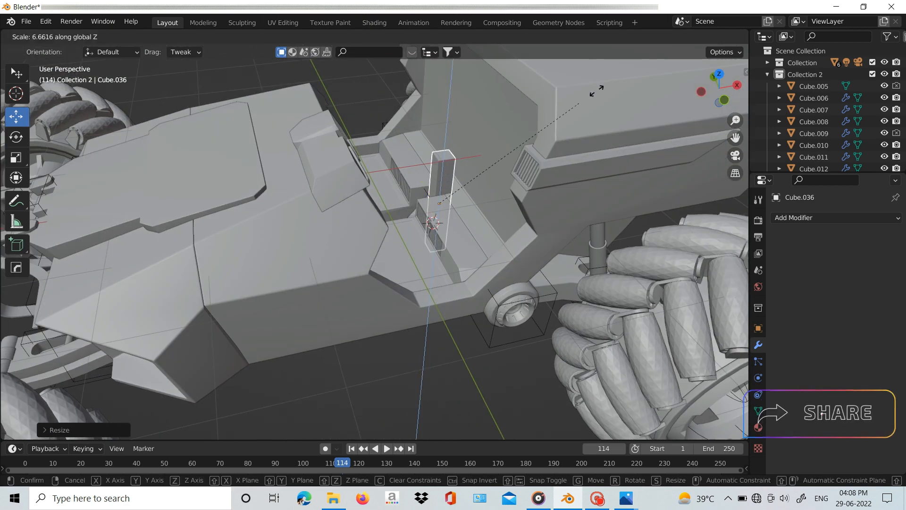
left_click(553, 118)
key("g")
key("z")
left_click_drag(500, 132, 498, 137)
scroll(498, 138, "down", 2)
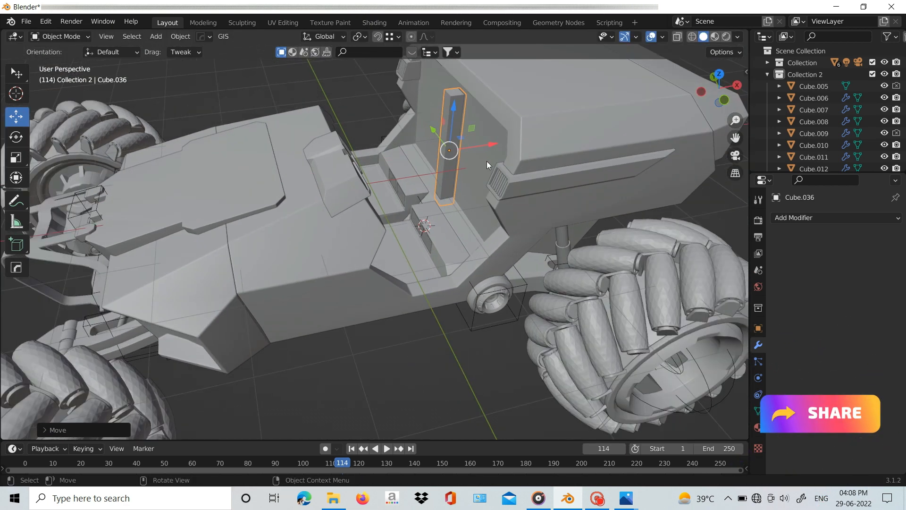
Adjust the overall size of the post against the cabin's rear wall.
middle_click_drag(498, 137, 508, 117)
key("s")
left_click(510, 144)
scroll(465, 162, "up", 3)
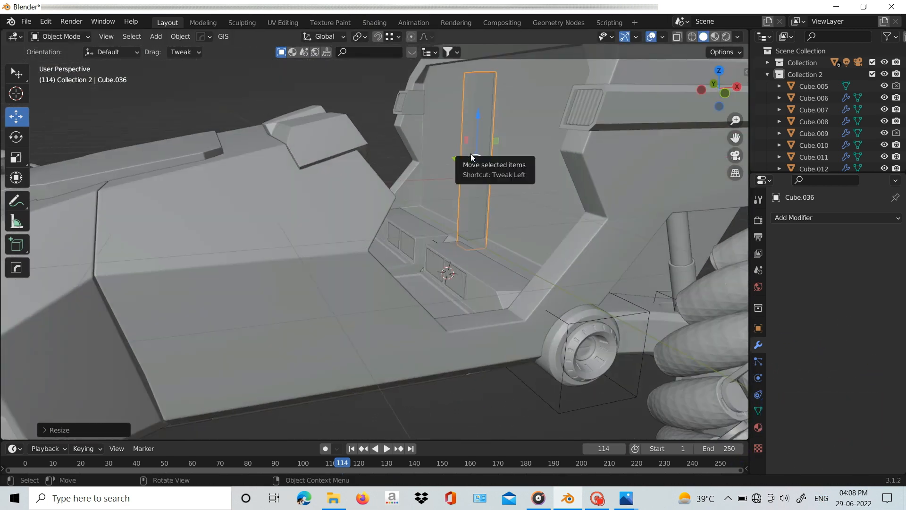
Add a horizontal loop cut near the top of the post, bevel it into a narrow band and shift it along Z.
key("Tab")
key("ctrl+r")
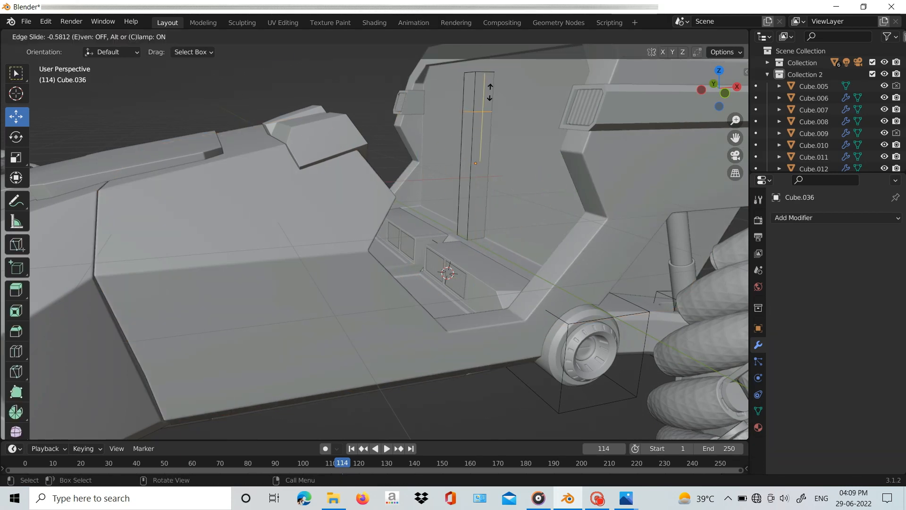
left_click(499, 114)
key("g")
key("z")
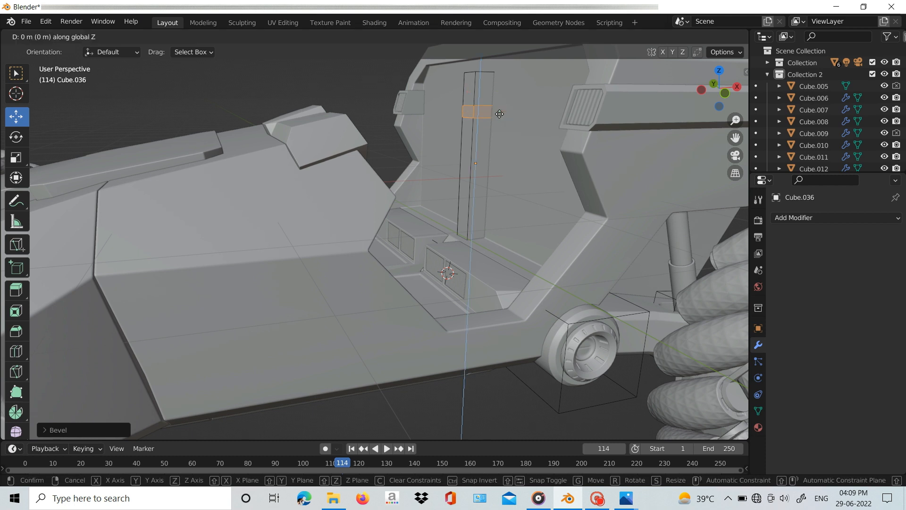
left_click(500, 119)
Adjust the post's band along Z and lower the post's top front edge by about 0.174 m to slope the top.
left_click_drag(467, 84, 476, 92)
left_click(510, 146)
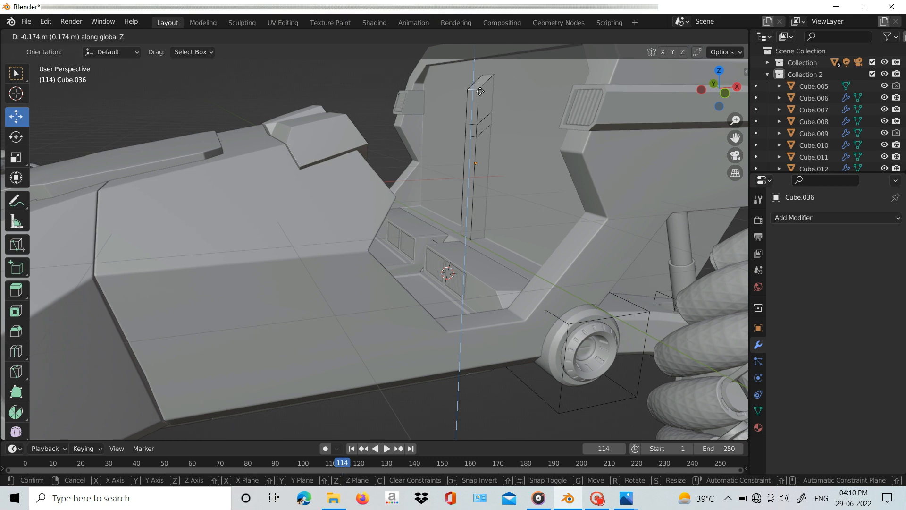
left_click(480, 91)
Scale the selected band edges of the post along Y and adjust their height along Z.
middle_click_drag(487, 96, 113, 46)
key("s")
key("y")
left_click(515, 139)
left_click(580, 148)
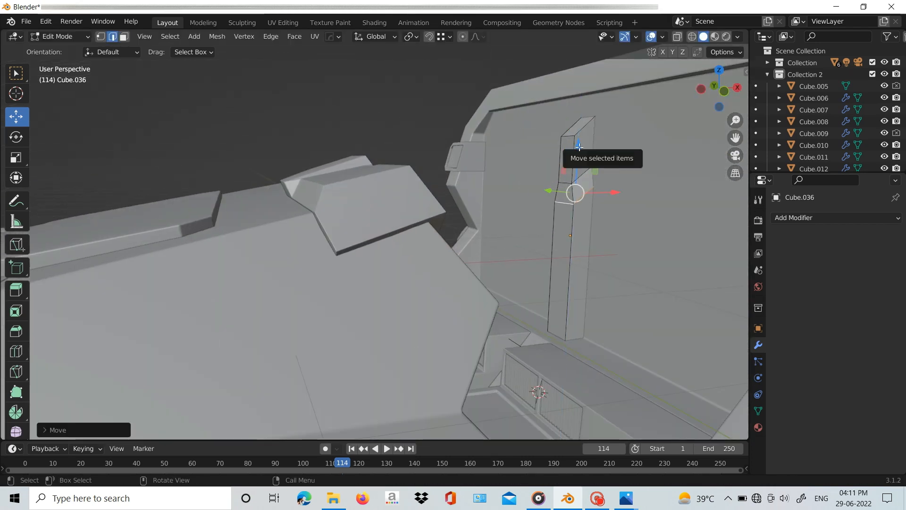
Scale the whole post along Y.
middle_click_drag(571, 160, 502, 146)
key("Tab")
key("s")
key("y")
left_click(620, 197)
Adjust the post's front faces above and below the band and scale the selection with the post isolated.
key("Tab")
key("3")
left_click(543, 160)
left_click(542, 208, "ctrl")
key("g")
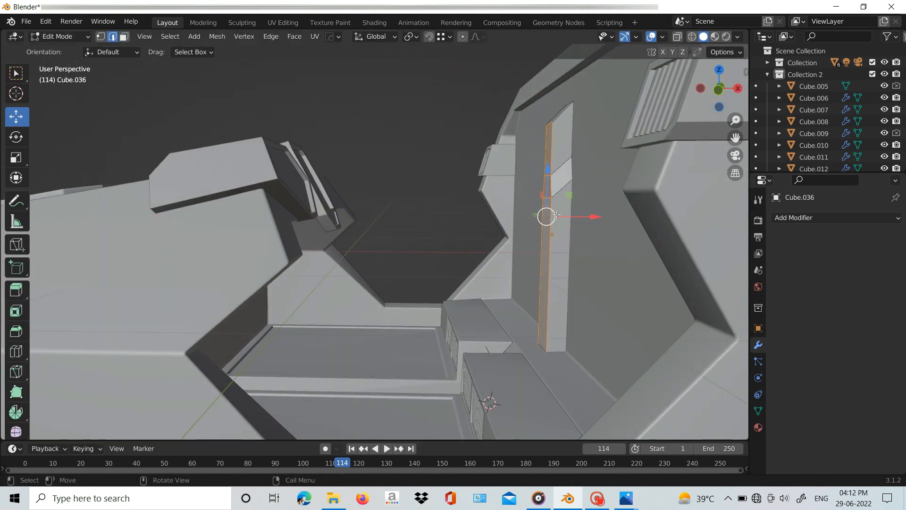
left_click(562, 158)
key("slash")
key("s")
key("KP_1")
left_click(388, 218)
key("slash")
left_click(587, 186)
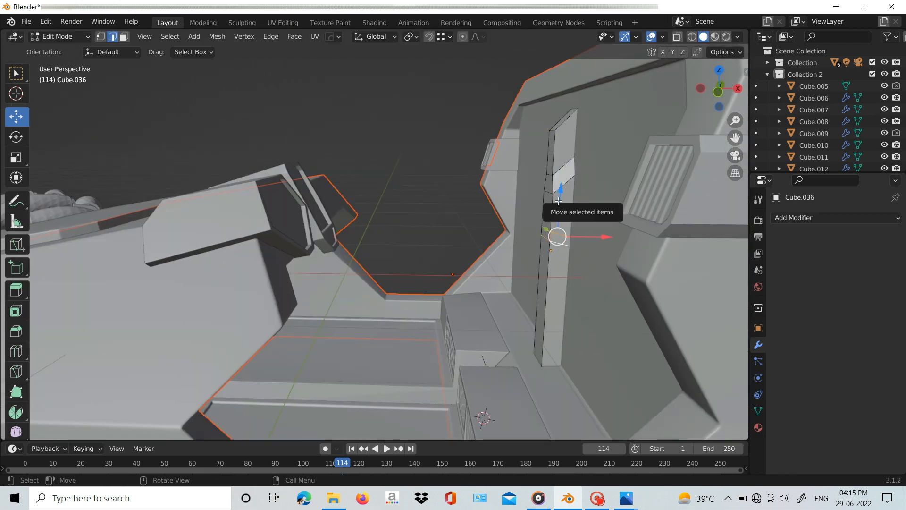
Raise the edge loop below the band along Z and scale it along X with the post isolated.
left_click_drag(559, 200, 559, 187)
key("KP_Divide")
key("s")
key("x")
left_click(389, 261)
middle_click_drag(388, 261, 406, 236)
key("Tab")
key("KP_Divide")
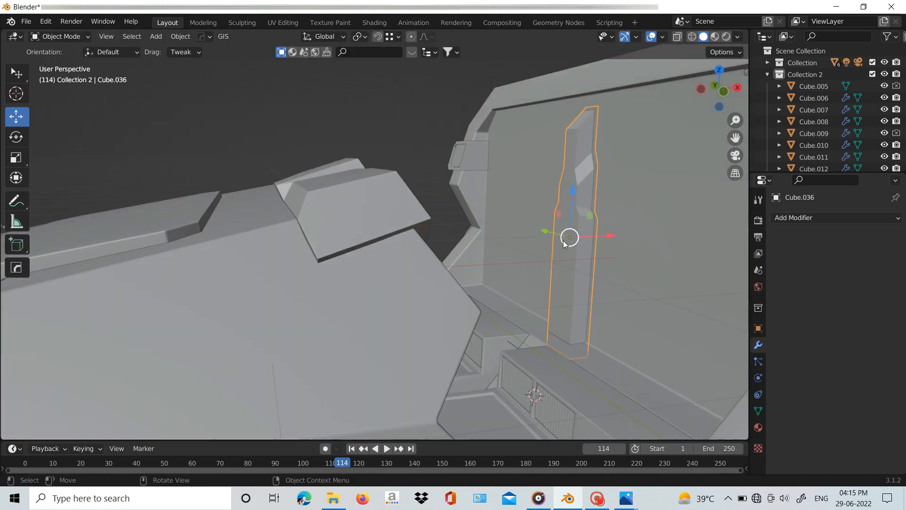
Isolate the post and scale its lower section's opposite side parts along Y to adjust the width below the band.
middle_click_drag(569, 236, 593, 273)
key("Tab")
key("s")
key("y")
key("KP_Divide")
middle_click_drag(434, 213, 372, 193)
left_click(451, 191)
left_click(366, 180, "shift")
key("s")
key("y")
left_click(443, 200)
key("Tab")
key("KP_Divide")
Shift the post along X toward the cabin front and extrude its lower front face a short distance along X.
mouse_move(496, 229)
middle_mouse_down()
mouse_move(472, 212)
mouse_move(498, 215)
middle_mouse_up()
left_click_drag(609, 245, 597, 246)
middle_click_drag(585, 283, 566, 266)
key("Tab")
key("e")
right_click(566, 265)
left_click_drag(598, 267, 575, 270)
left_click(552, 196)
left_click_drag(550, 227, 550, 228)
Extrude the post's lower front face again, much farther forward along X.
left_click(540, 283, "shift")
key("e")
right_click(549, 281)
left_click_drag(579, 273, 494, 284)
Lower the upper front edge of the extruded section along Z and pull its front end back along X.
middle_click_drag(462, 279, 433, 276)
left_click_drag(405, 261, 414, 293)
left_click_drag(450, 344, 476, 344)
key("s")
key("z")
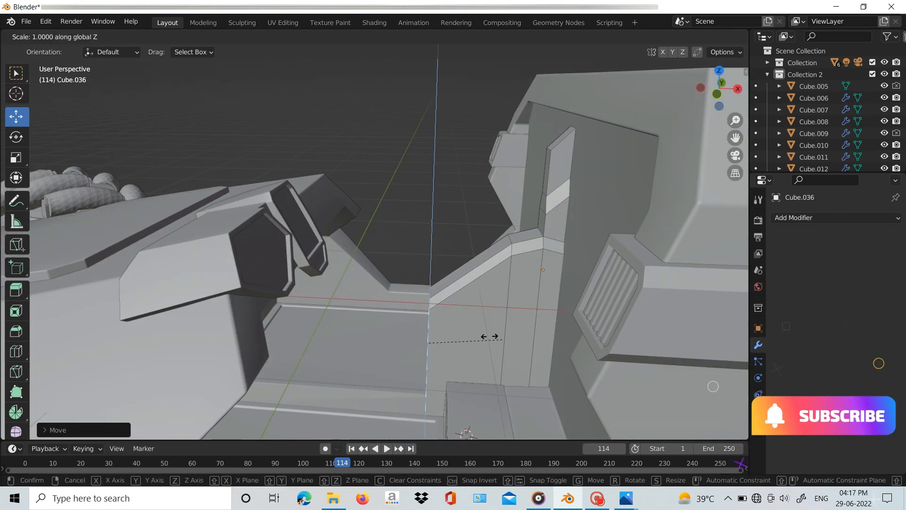
right_click(482, 334)
middle_click_drag(465, 317, 485, 297)
Isolate the post and lower the extruded section's front part along Z.
key("KP_Divide")
middle_click_drag(392, 262, 431, 255)
left_click(326, 248)
left_click_drag(326, 206, 342, 327)
key("KP_1")
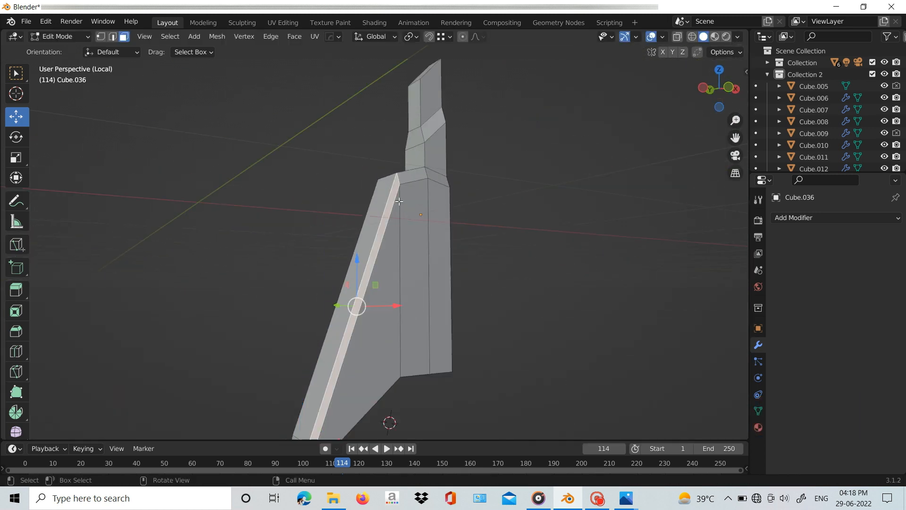
Rotate and move the extruded front face to form a slanted brace, then return the post to the full scene.
key("r")
left_click(500, 93)
middle_click_drag(297, 421, 386, 314, "shift")
mouse_move(369, 336)
left_mouse_down()
mouse_move(388, 324)
mouse_move(378, 322)
left_mouse_up()
left_click(527, 84)
key("Tab")
key("KP_Divide")
key("shift+z")
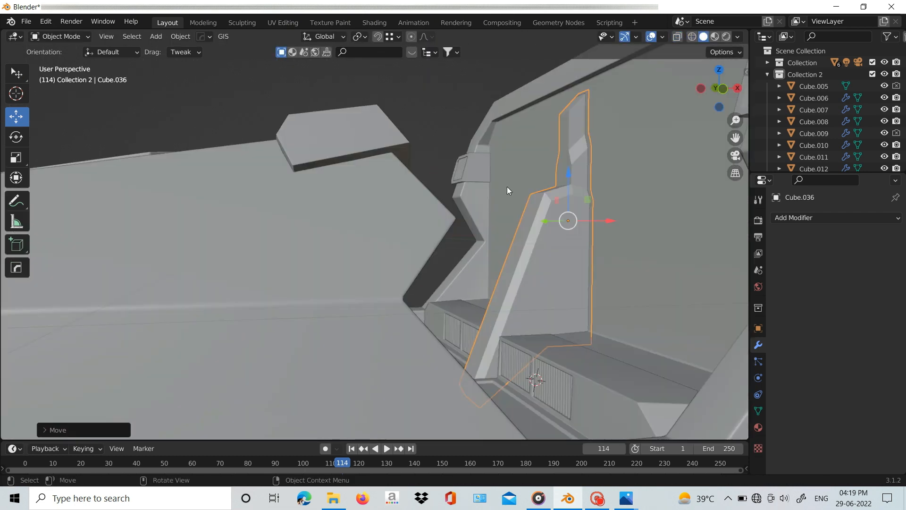
In front wireframe view, move the brace's lower vertices along X and Z to reshape its foot.
key("KP_Divide")
key("Tab")
key("KP_1")
key("shift+z")
left_click_drag(285, 429, 396, 179)
left_click_drag(299, 404, 345, 359)
left_click_drag(356, 376, 369, 371)
left_click_drag(339, 344, 340, 328)
left_click_drag(374, 361, 387, 362)
key("KP_Divide")
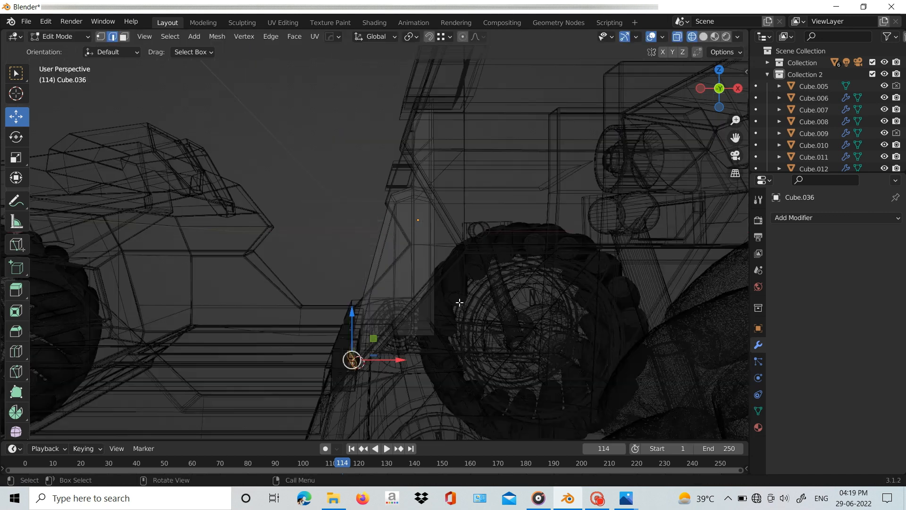
Leave mesh editing and isolate the braced post together with the cabin floor block.
key("shift+z")
left_click_drag(514, 316, 560, 367, "alt")
key("Tab")
left_click_drag(573, 232, 591, 271, "alt")
key("alt+a")
left_click_drag(568, 241, 517, 189, "alt")
left_click(535, 244)
key("KP_Divide")
key("KP_Divide")
left_click(418, 369, "shift")
key("KP_Divide")
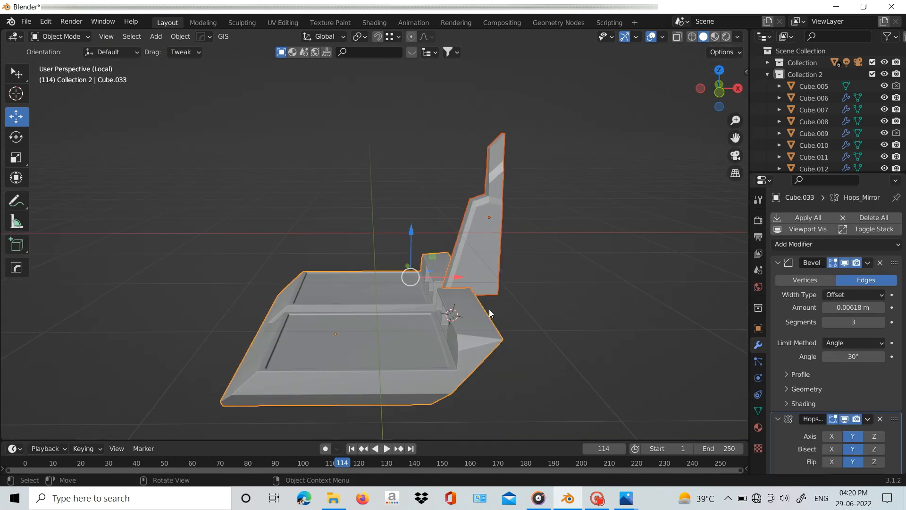
In front wireframe view, move the brace's bottom edge about 0.11 m along X and 0.04 m along Z onto the floor block's rear slope.
left_click_drag(489, 309, 590, 316, "alt")
left_click(371, 265)
left_click_drag(404, 275, 340, 295, "alt")
key("Tab")
key("KP_1")
key("shift+z")
scroll(455, 373, "up", 5)
left_click_drag(499, 294, 447, 374)
scroll(503, 256, "down", 6)
scroll(491, 264, "up", 3)
left_click_drag(421, 313, 440, 307)
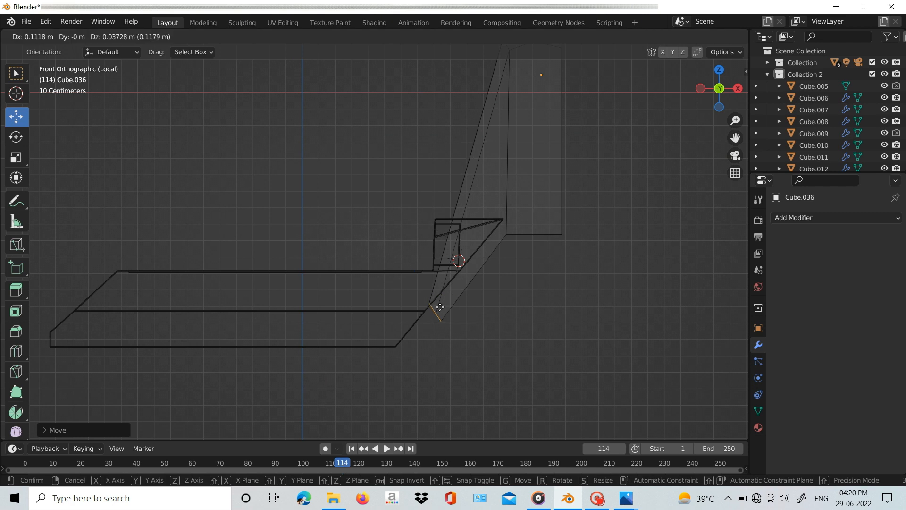
Shift the brace's rear bottom corner about 0.06 m along X and 0.04 m along Z and restore the full solid view.
left_click_drag(425, 340, 455, 316)
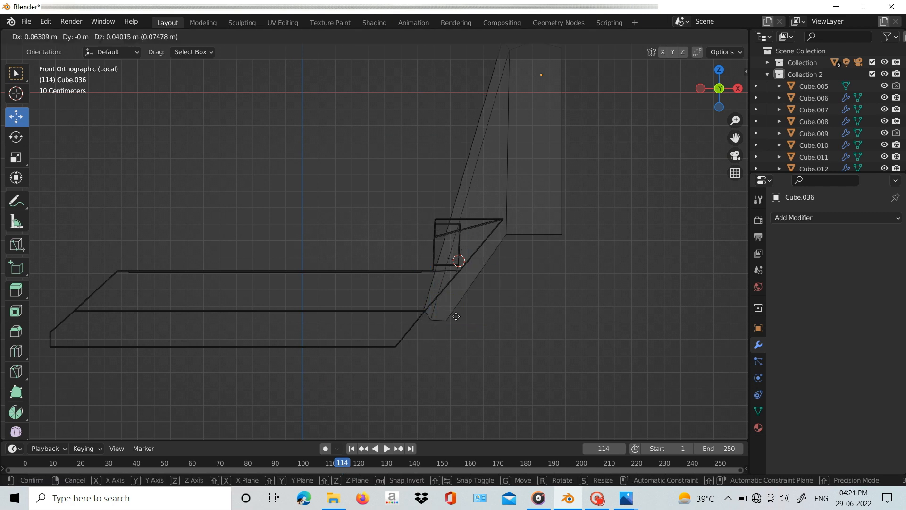
left_click_drag(512, 320, 514, 318)
key("shift+z")
middle_click_drag(528, 305, 546, 265)
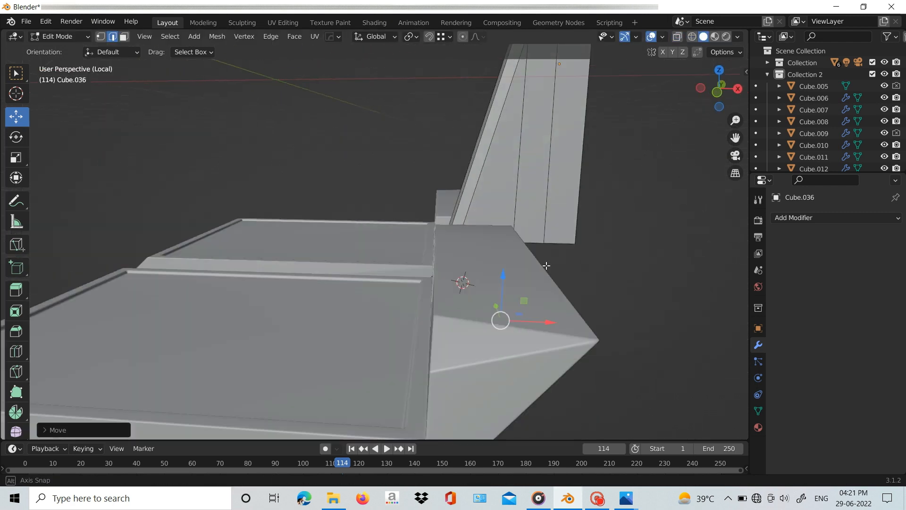
key("KP_Divide")
key("Tab")
middle_click_drag(400, 173, 461, 161)
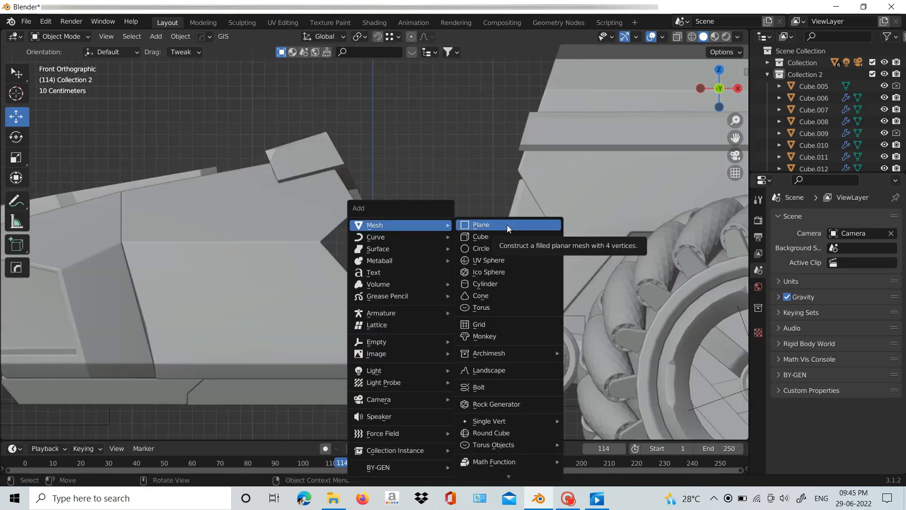
Add a plane, raise it along Z above the cabin floor block and scale it down.
left_click(507, 225)
key("g")
key("z")
left_click(537, 141)
key("s")
left_click(536, 221)
Position the plane in top view over the rear floor block beside the centre post and scale it to seat size.
key("KP_7")
left_click_drag(491, 142, 521, 202)
key("s")
left_click(503, 205)
key("Tab")
middle_click_drag(519, 227, 514, 234)
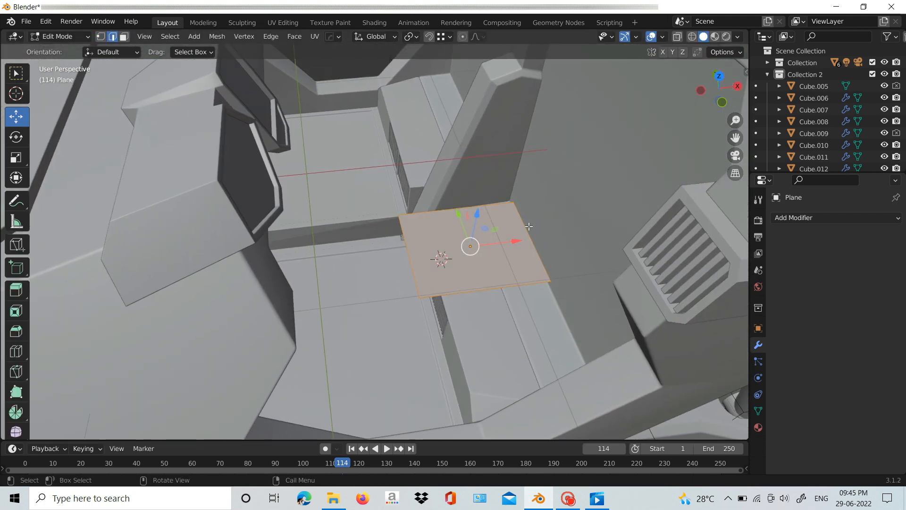
Extrude the seat plane's rear edge up into a tall backrest and bevel its top corners with 3 segments.
left_click(524, 228)
left_click_drag(530, 214, 527, 104)
scroll(527, 104, "down", 3)
middle_click_drag(519, 122, 495, 111)
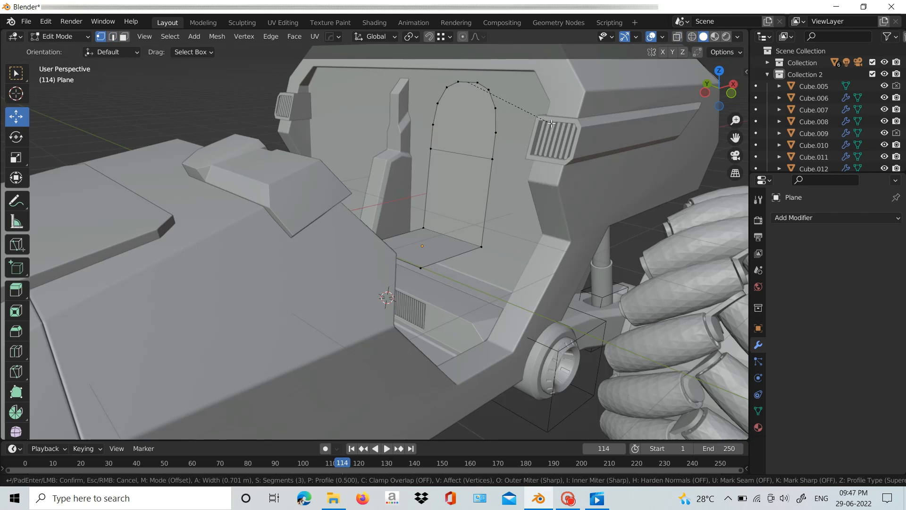
left_click(551, 129)
Extrude the backrest's top edge upward to start a headrest.
key("Tab")
left_click(473, 98)
left_click(474, 99)
key("Tab")
key("2")
left_click(468, 96)
key("e")
left_click(497, 118)
Scale the headrest's top edge along Y.
middle_click_drag(511, 78, 465, 66)
key("s")
key("y")
key("y")
left_click(498, 115)
Isolate the seat and move the headrest's top vertices slightly along X in front view.
key("KP_Divide")
key("KP_1")
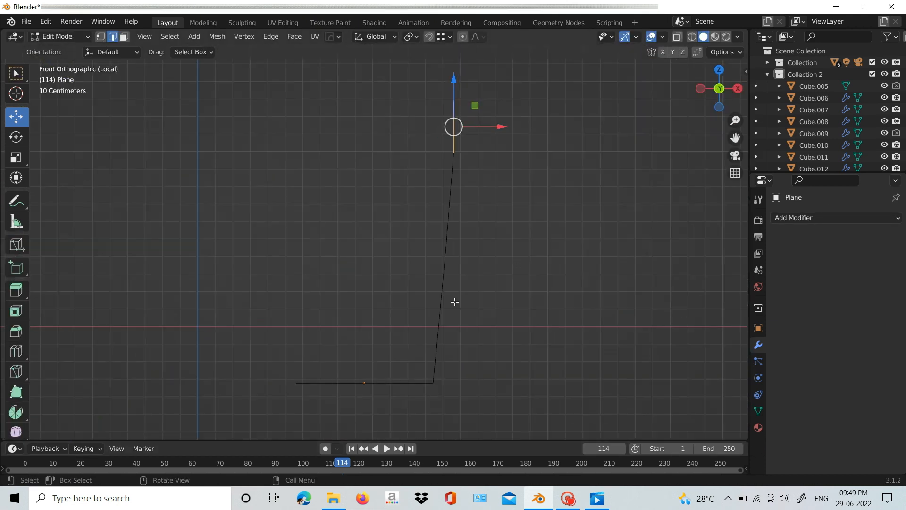
key("1")
left_click_drag(427, 122, 475, 84)
left_click_drag(503, 100, 505, 99)
middle_click_drag(358, 111, 389, 117)
key("shift+z")
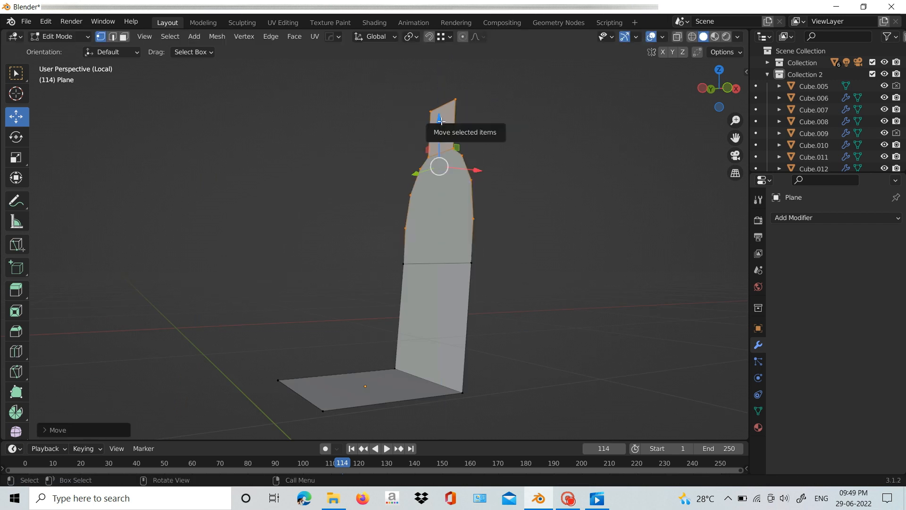
Shift the backrest's upper vertices along X, include the crease-line vertices, and rotate them slightly backward in front view.
left_click_drag(474, 170, 477, 170)
left_click(472, 263, "shift")
left_click(404, 264, "shift")
left_click_drag(477, 185, 481, 185)
key("KP_1")
key("r")
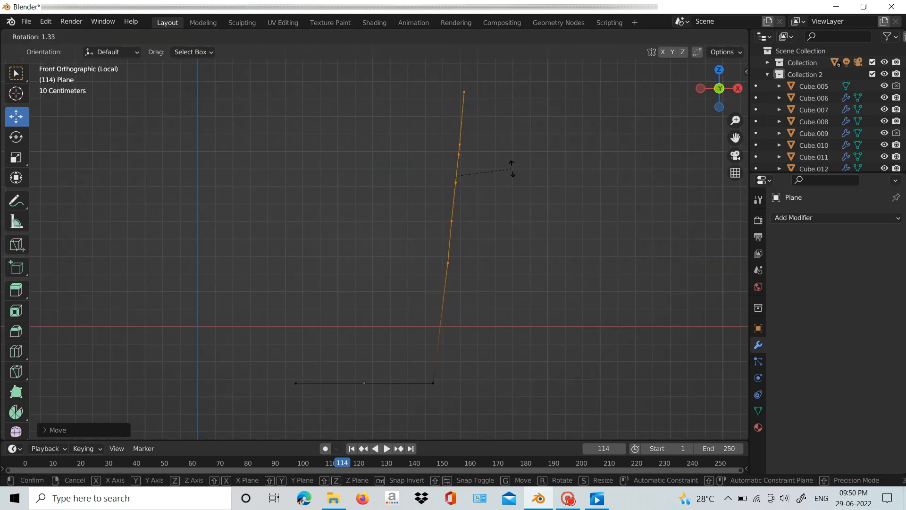
left_click(511, 171)
Slide the headrest's top edge slightly down and widen the headrest along Y.
key("Tab")
middle_click_drag(460, 229, 562, 247)
key("Tab")
left_click_drag(363, 86, 426, 123)
key("g")
key("g")
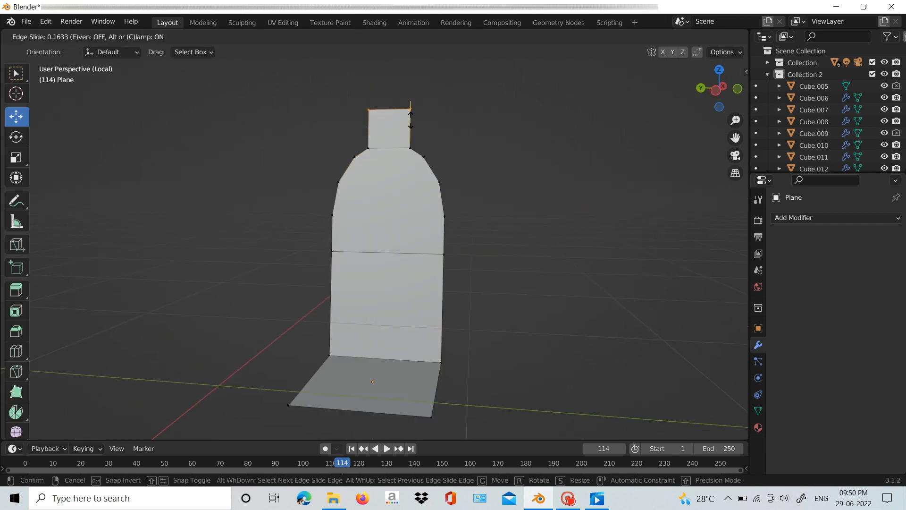
left_click(410, 133, "shift")
key("s")
key("y")
left_click(453, 164)
Raise the headrest's top edge slightly and shift it along X in front view.
left_click(398, 110)
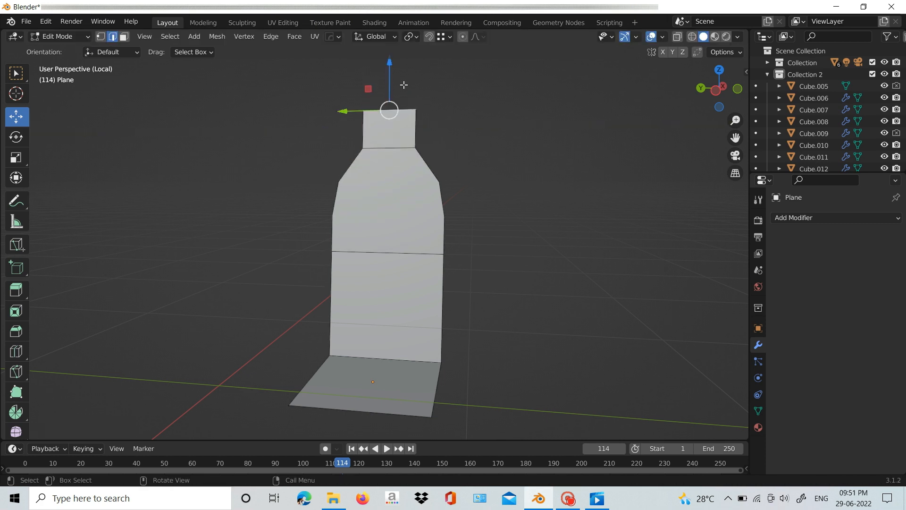
left_click_drag(388, 63, 388, 55)
key("KP_1")
left_click_drag(507, 90, 502, 90)
middle_click_drag(500, 90, 575, 123)
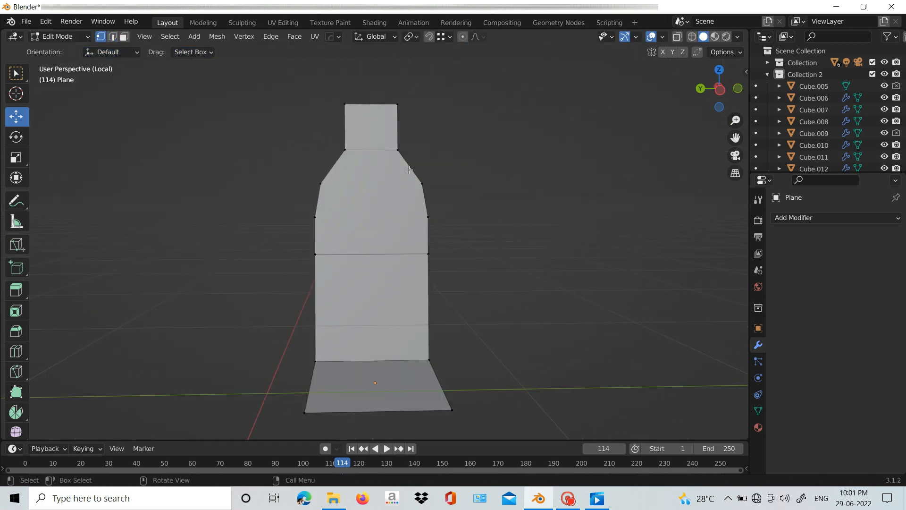
Scale the backrest's two shoulder vertices outward along Y to round the shoulder outline.
left_click(333, 167)
left_click(410, 167, "shift")
key("s")
key("y")
left_click(453, 163)
left_click(423, 184)
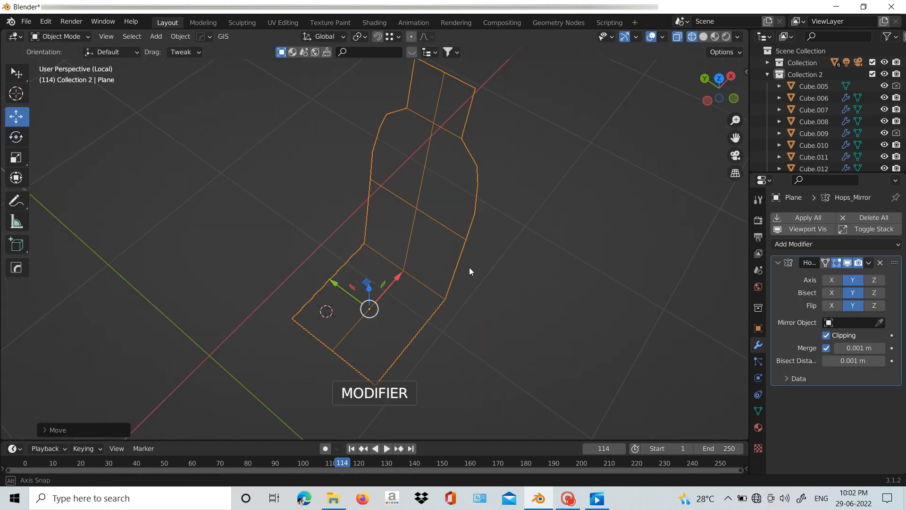
Leave local view, give the seat a Solidify modifier with thickness -0.1529 m, and move the seat slightly along X.
middle_click_drag(469, 268, 446, 206)
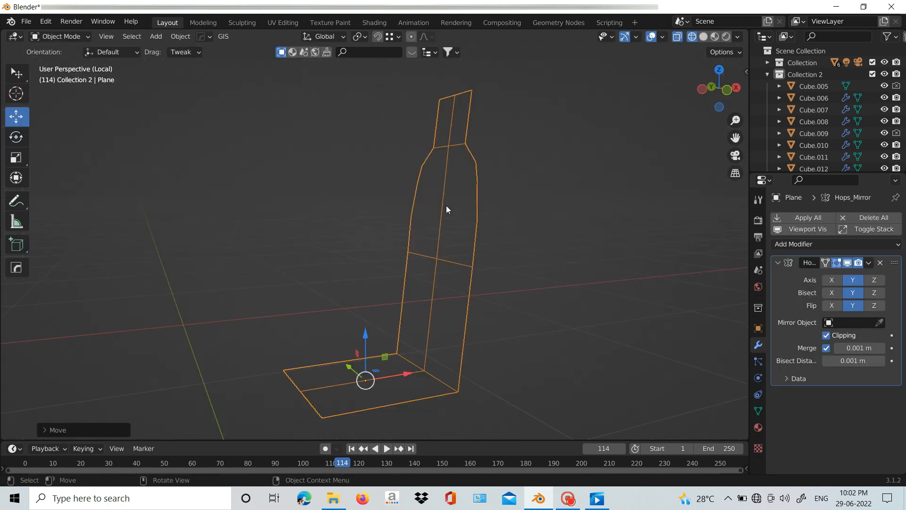
key("KP_Divide")
middle_click_drag(479, 243, 477, 236)
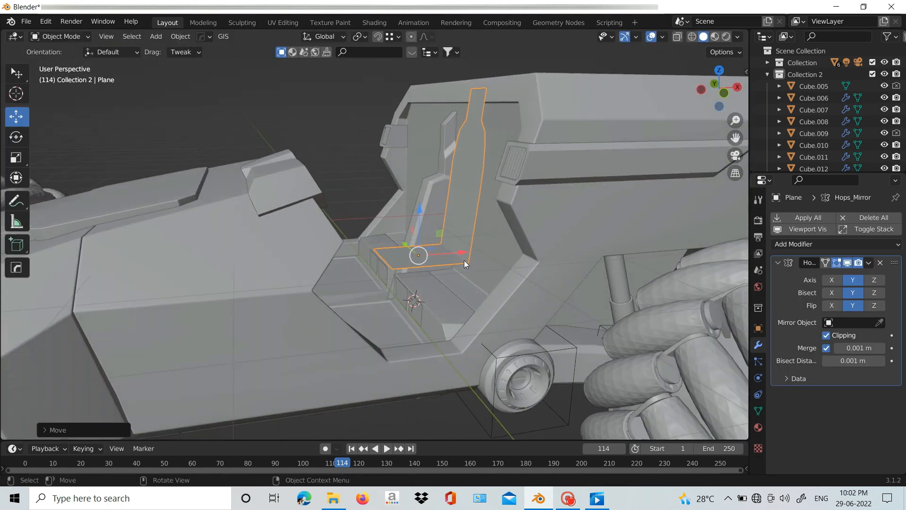
key("q")
left_click(463, 260)
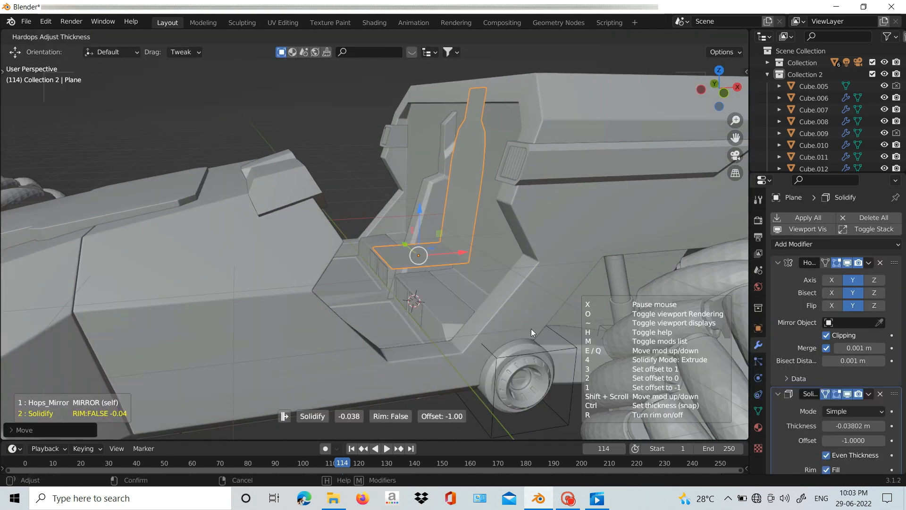
left_click(592, 315)
middle_click_drag(592, 316, 423, 382)
left_click_drag(428, 374, 440, 374)
middle_click_drag(440, 374, 468, 348)
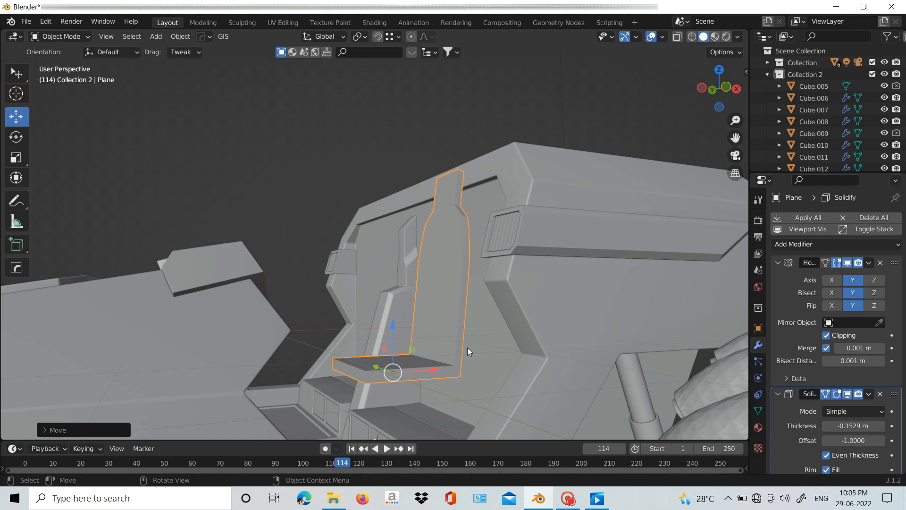
Extrude the seat's side edges from the front corner up to the backrest shoulder into a side bolster.
key("Tab")
left_click(367, 384)
left_click(461, 205, "ctrl")
left_click_drag(434, 269, 425, 276)
middle_click_drag(424, 276, 486, 302)
Shape the side bolster by moving its rim vertices along the Y, X and Z axes.
key("g")
key("y")
key("g")
key("x")
key("g")
key("y")
key("g")
key("z")
left_click(429, 235)
Adjust the seat's front edge and the bolster's outer rim, using Normal transform orientation and returning to Global.
left_click(327, 380, "alt")
middle_click_drag(378, 373, 419, 388)
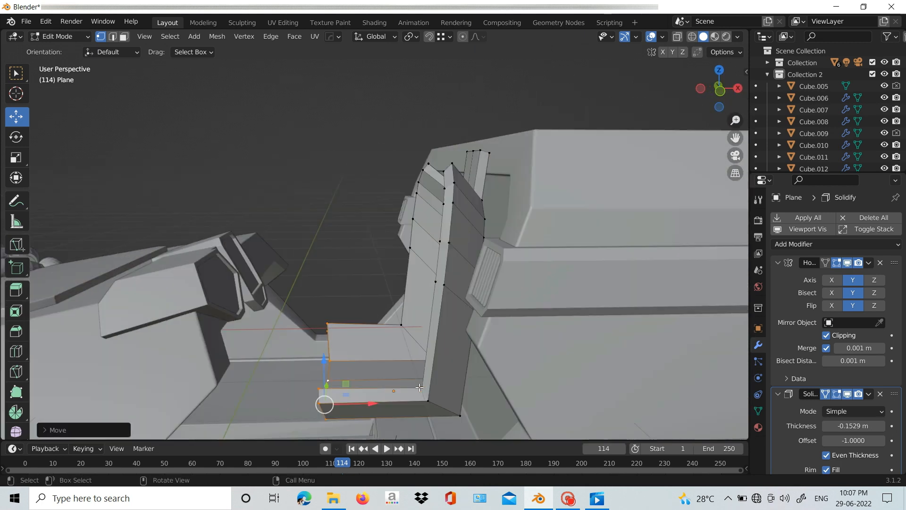
middle_click_drag(451, 331, 415, 246)
left_click(376, 36)
left_click(349, 101)
middle_click_drag(359, 142, 480, 388)
left_click_drag(479, 388, 477, 302, "alt")
left_click(377, 37)
left_click(370, 75)
left_click_drag(432, 244, 421, 258)
left_click_drag(421, 330, 434, 288, "alt")
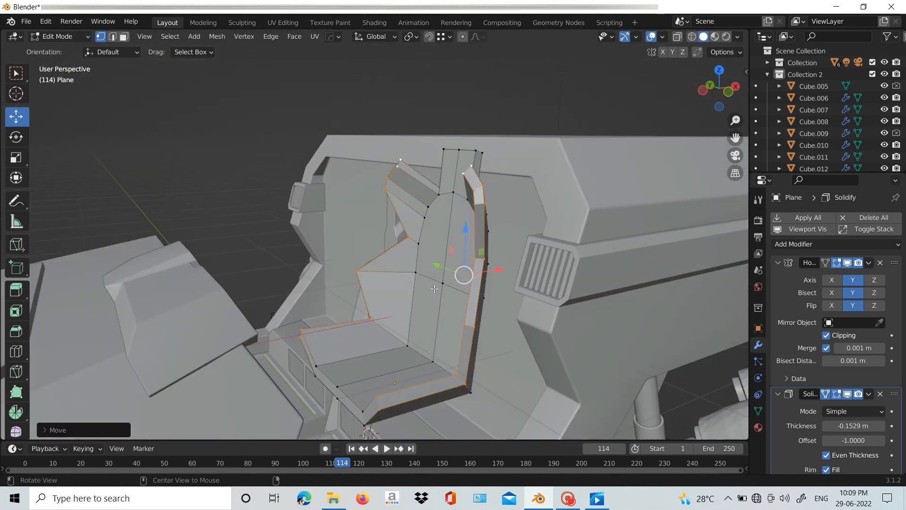
Bevel the edge loops crossing the backrest at the side bolster's widest point and narrow waist.
mouse_move(428, 349)
middle_mouse_down()
mouse_move(505, 391)
mouse_move(434, 350)
middle_mouse_up()
left_click(367, 270)
left_click(468, 327, "shift")
key("ctrl+shift+b")
right_click(505, 357)
middle_click_drag(505, 357, 500, 337)
left_click(456, 291, "alt")
key("ctrl+b")
key("ctrl+b")
middle_click_drag(488, 261, 481, 293)
left_click(530, 318)
Reshape the bolster's upper wing by moving its inner and outer corner vertices toward the headrest and outward.
left_click(469, 214)
left_click(465, 229, "shift")
left_click_drag(441, 218, 427, 219)
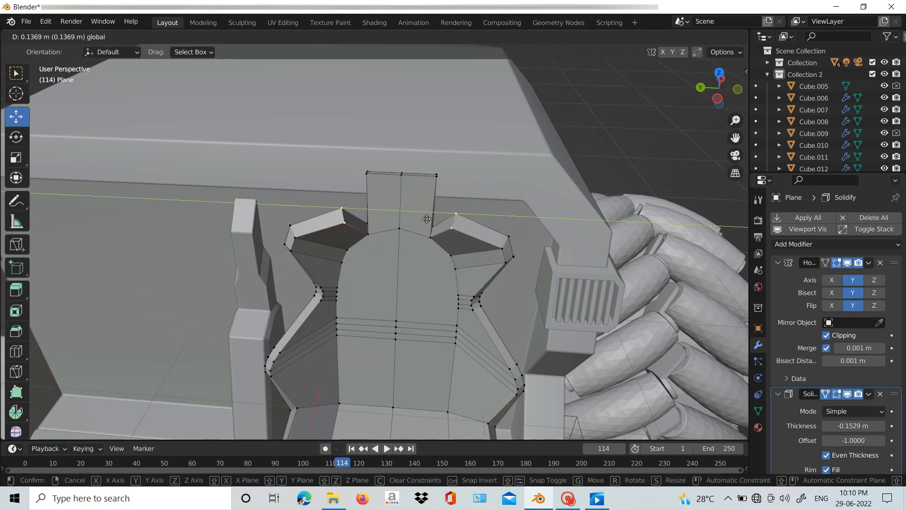
left_click(446, 234)
middle_click_drag(446, 234, 486, 248)
left_click_drag(479, 207, 479, 208)
middle_click_drag(479, 209, 507, 265)
left_click_drag(451, 186, 461, 184)
middle_click_drag(461, 184, 416, 141)
middle_click_drag(453, 213, 434, 250)
left_click(471, 258)
left_click_drag(490, 251, 493, 250)
Add a Subdivision Surface modifier to the seat with 2 viewport levels.
middle_click_drag(494, 249, 396, 293)
key("Tab")
scroll(503, 289, "down", 4)
left_click(780, 247)
left_click(679, 454)
left_click(882, 441)
Add a supporting loop cut along the seat, move it into place, and edge-slide the neighbouring loop.
key("Tab")
key("ctrl+r")
left_click(373, 372)
left_click(359, 370)
left_click_drag(355, 400, 347, 402)
middle_click_drag(348, 401, 443, 283)
key("g")
key("g")
left_click(464, 291)
Add supporting loop cuts along the bolsters' inner edge and across the upper wings to sharpen the smoothed shape.
key("ctrl+r")
left_click(395, 181)
left_click(388, 175)
middle_click_drag(387, 176, 426, 269)
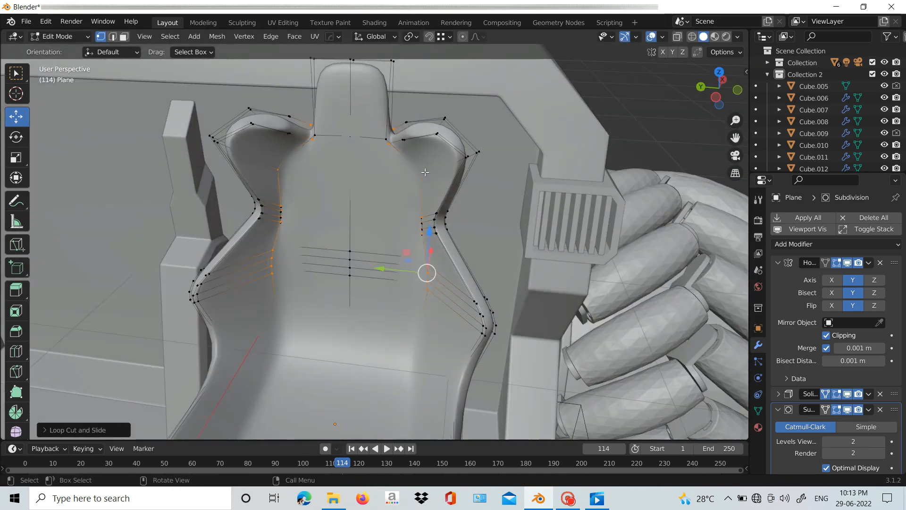
left_click(418, 99)
middle_click_drag(417, 99, 456, 162)
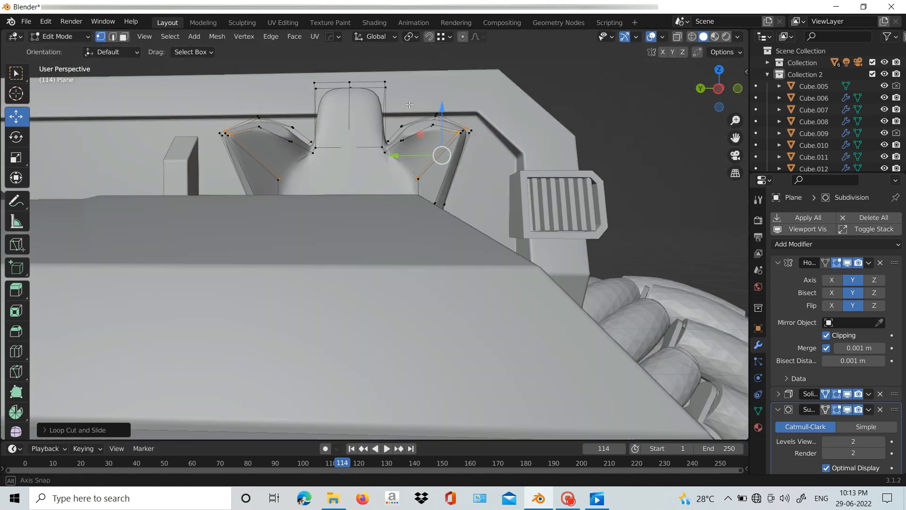
scroll(425, 236, "down", 2)
middle_click_drag(424, 236, 486, 232)
key("Tab")
Move the headrest's base edge along its normal-oriented Y axis and separate the headrest into its own object.
key("Tab")
left_click(445, 237)
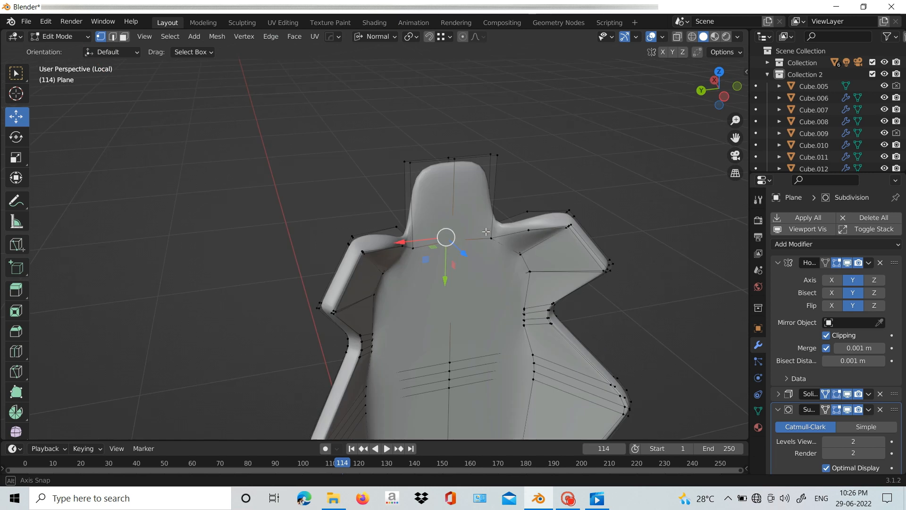
left_click_drag(445, 278, 445, 284)
left_click(848, 394)
left_click(848, 410)
key("Tab")
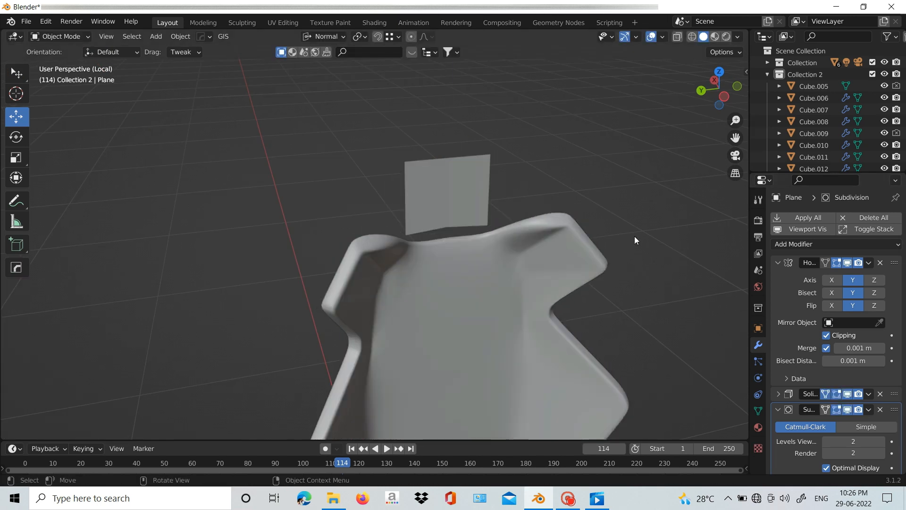
Turn on viewport display of the separated headrest's Solidify and Subdivision modifiers.
left_click(446, 196)
middle_click_drag(446, 196, 524, 187)
left_click(847, 394)
left_click(848, 409)
Try adding loop cuts near the headrest's top and side edges and shifting the side loop.
key("Tab")
key("ctrl+r")
left_click(489, 189)
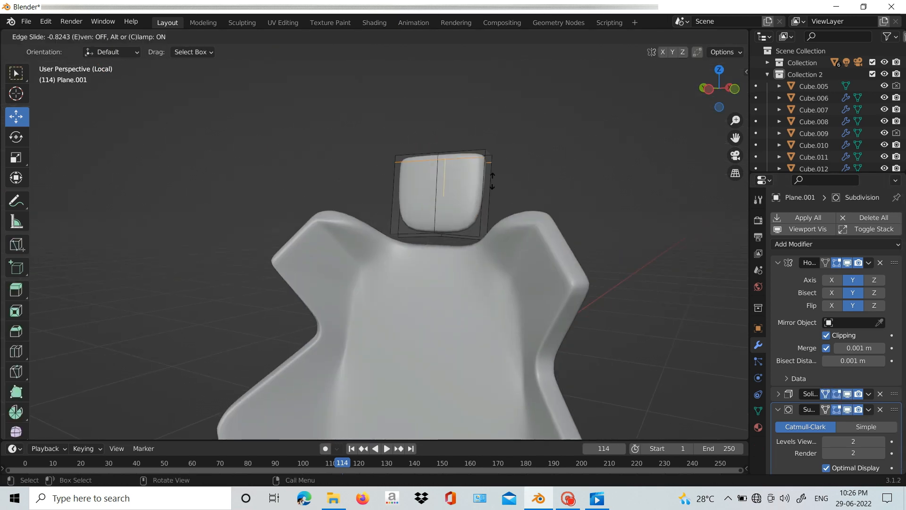
key("ctrl+r")
left_click(467, 156)
left_click(481, 158)
middle_click_drag(482, 158, 469, 197)
left_click_drag(408, 215, 414, 214)
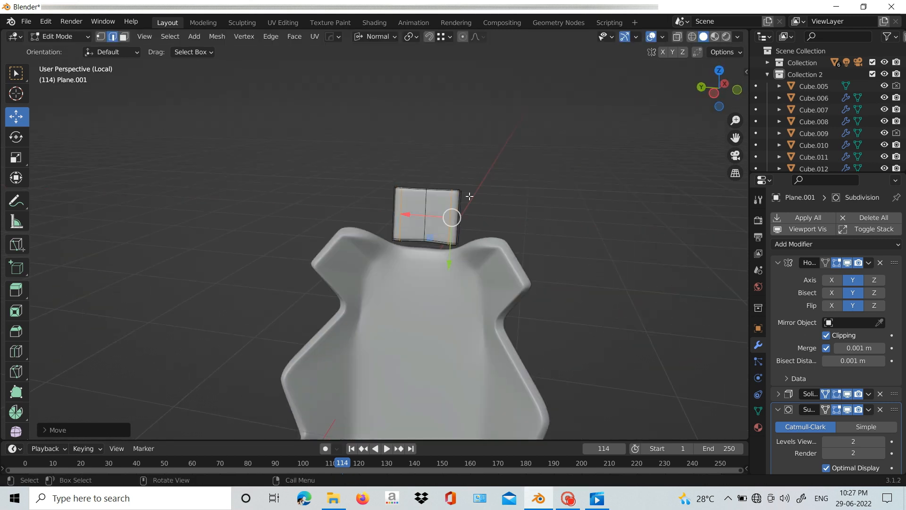
Try a 3-segment bevel on the headrest's edges, and undo it along with the headrest's loop cuts.
middle_click_drag(469, 197, 427, 322)
scroll(427, 322, "up", 4)
key("ctrl+b")
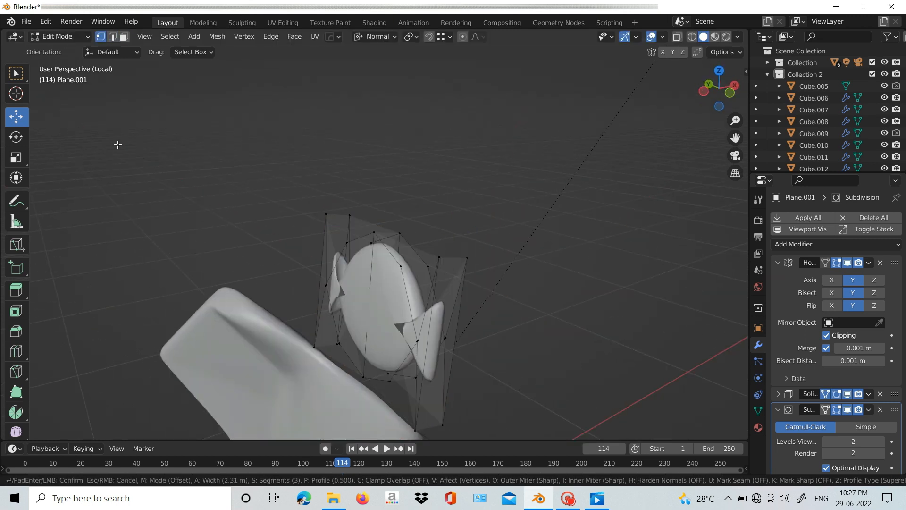
key("ctrl+z")
key("ctrl+z")
key("ctrl+z")
key("ctrl+z")
Apply the headrest's Solidify modifier and enter its mesh editing.
key("ctrl+a")
key("Tab")
Try adding loop cuts near the thickened headrest's top, bottom and side edges, and undo them.
key("ctrl+r")
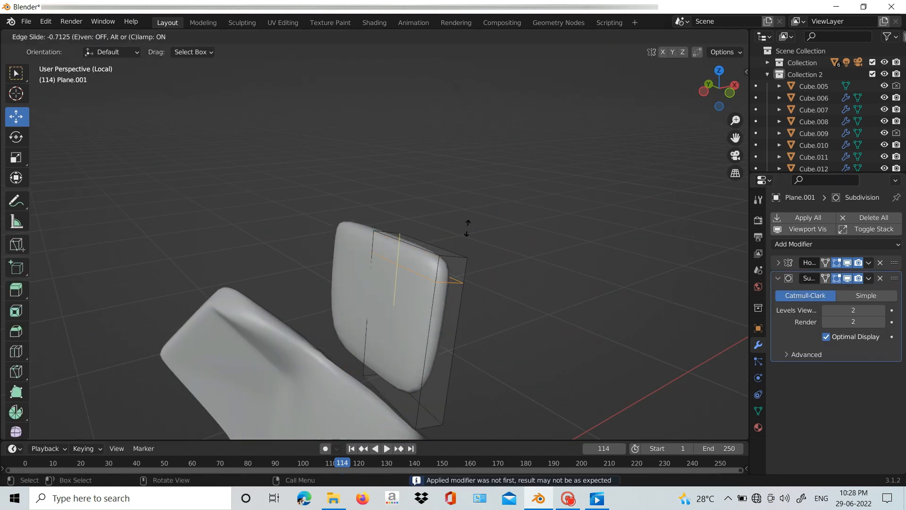
left_click(467, 215)
key("ctrl+r")
left_click(456, 376)
key("ctrl+r")
key("ctrl+r")
left_click(448, 257)
left_click(449, 257)
key("ctrl+z")
key("ctrl+z")
key("ctrl+z")
key("ctrl+z")
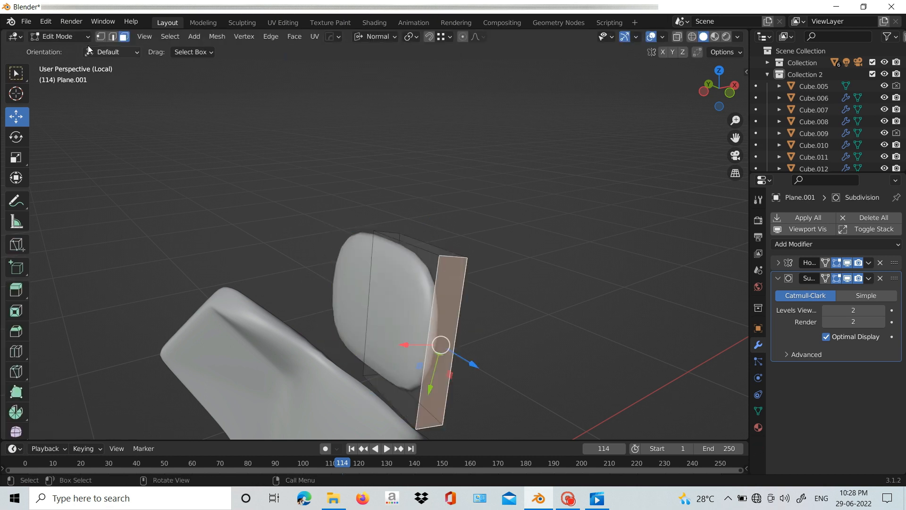
Bevel the headrest's upper and lower outer corner edges.
left_click(113, 37)
left_click(453, 257)
left_click(430, 426, "shift")
key("ctrl+b")
left_click(537, 360)
Add edge loops along the headrest's side thickness and scale them in Local orientation.
key("ctrl+r")
key("s")
left_click(376, 37)
left_click(349, 86)
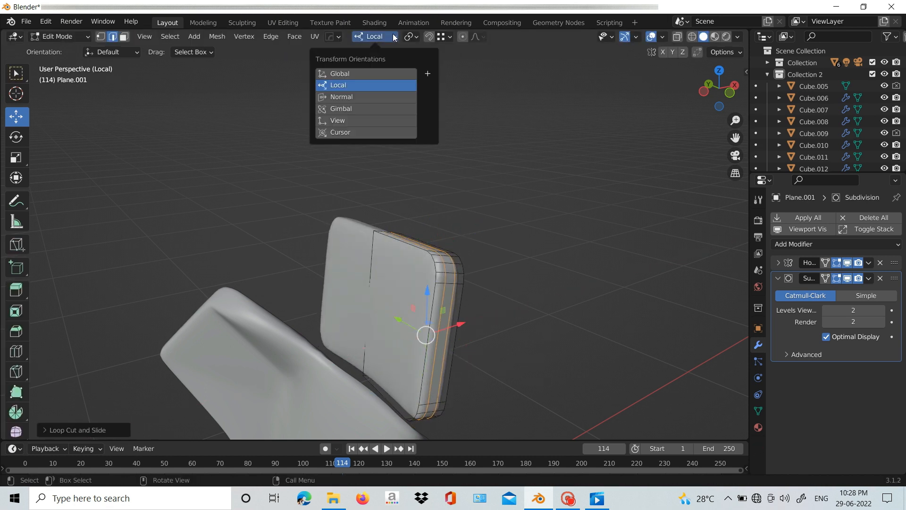
middle_click_drag(505, 304, 447, 295)
key("s")
Switch the transform orientation to Global and move the headrest's side loops along X.
left_click(376, 37)
left_click(349, 74)
key("g")
key("x")
left_click(379, 281)
Move an edge selection of the headrest vertically along Z.
middle_click_drag(379, 282, 431, 322)
key("Tab")
left_click(453, 361)
key("Tab")
scroll(453, 347, "down", 4)
key("Tab")
left_click(477, 302)
key("g")
key("z")
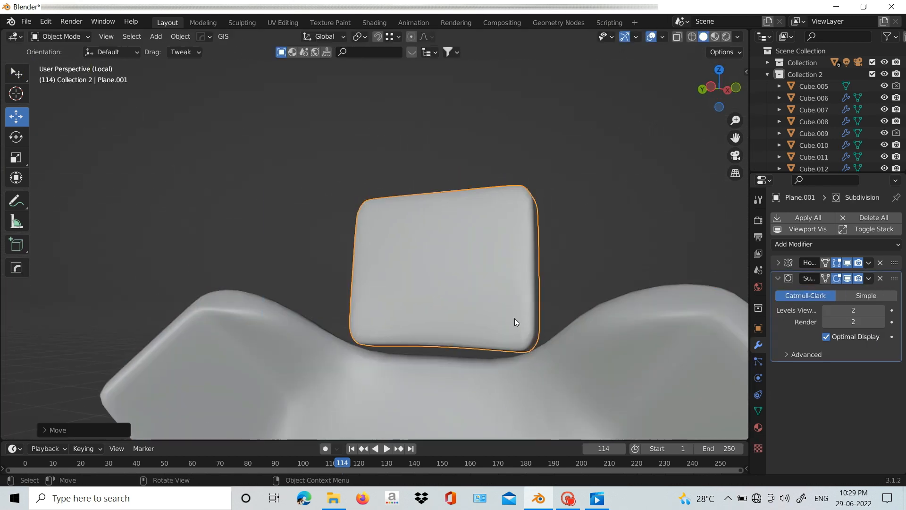
Select the headrest's lower edges in wireframe shading, and leave local view and mesh editing.
key("Tab")
middle_click_drag(514, 320, 406, 283)
key("shift+z")
left_click(362, 343, "ctrl")
key("shift+z")
key("KP_Divide")
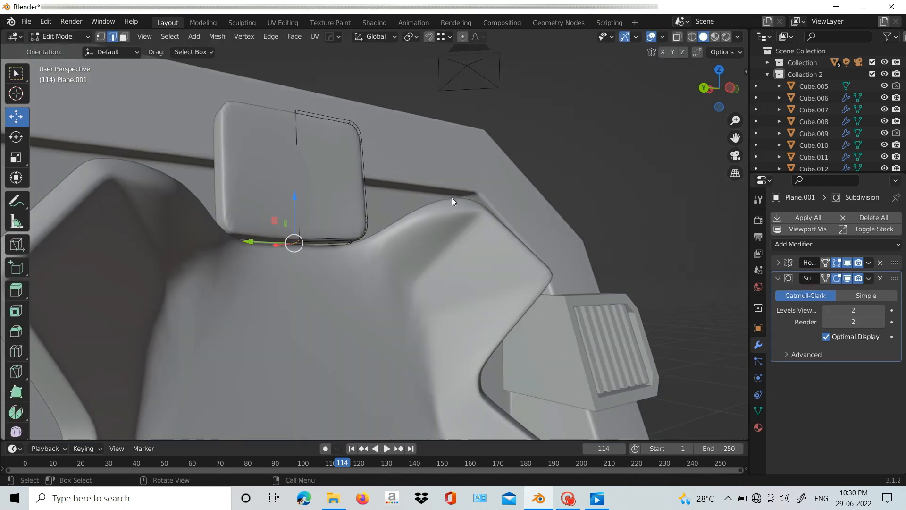
key("Tab")
Duplicate the seat's front backrest faces in place and separate them into their own cushion object.
middle_click_drag(517, 142, 283, 279)
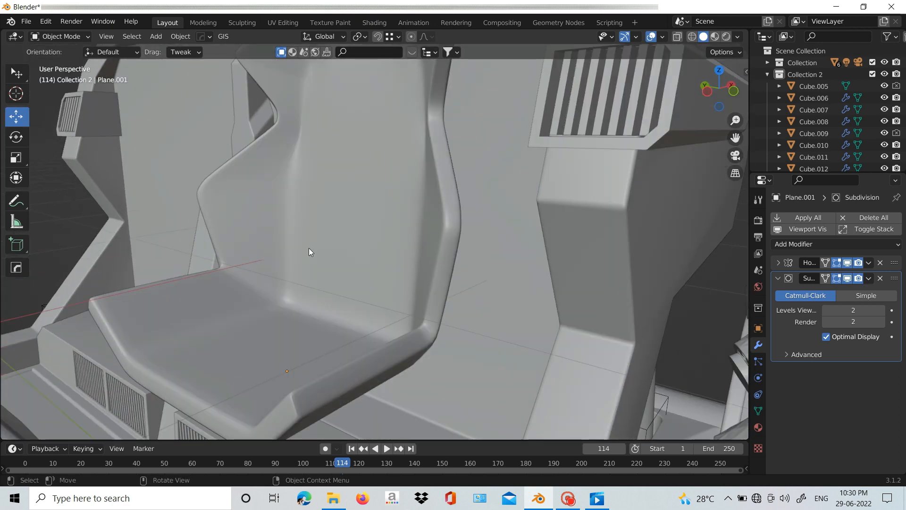
middle_click_drag(309, 248, 336, 245)
middle_click_drag(336, 198, 336, 283, "shift")
left_click(336, 265)
key("Tab")
key("3")
left_click(326, 127)
left_click(330, 359, "ctrl")
key("shift+d")
key("Escape")
key("p")
key("Return")
key("Tab")
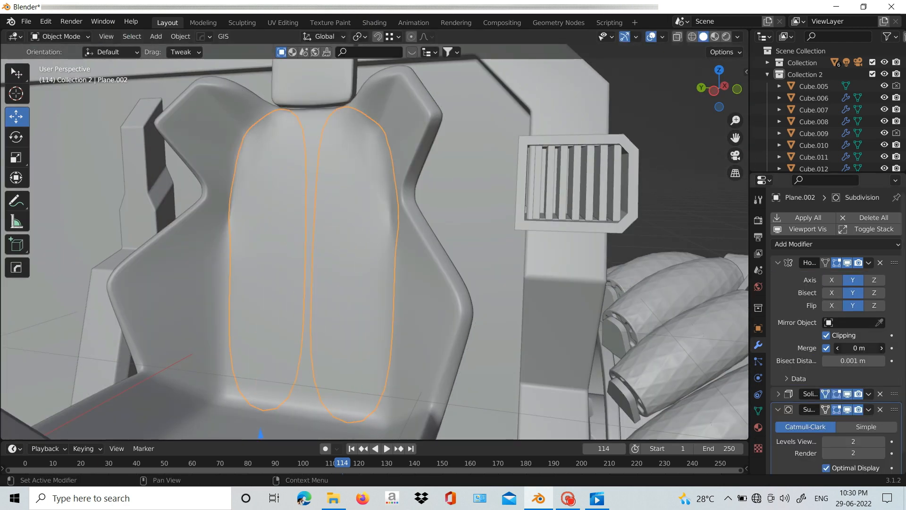
Undo the last Merge distance change on the backrest cushion's Mirror modifier and enter the cushion's mesh editing.
key("ctrl+z")
left_click(425, 264, "shift")
key("KP_Divide")
left_click(359, 302)
key("KP_Divide")
key("KP_Divide")
key("KP_Divide")
middle_click_drag(318, 354, 369, 248)
key("Tab")
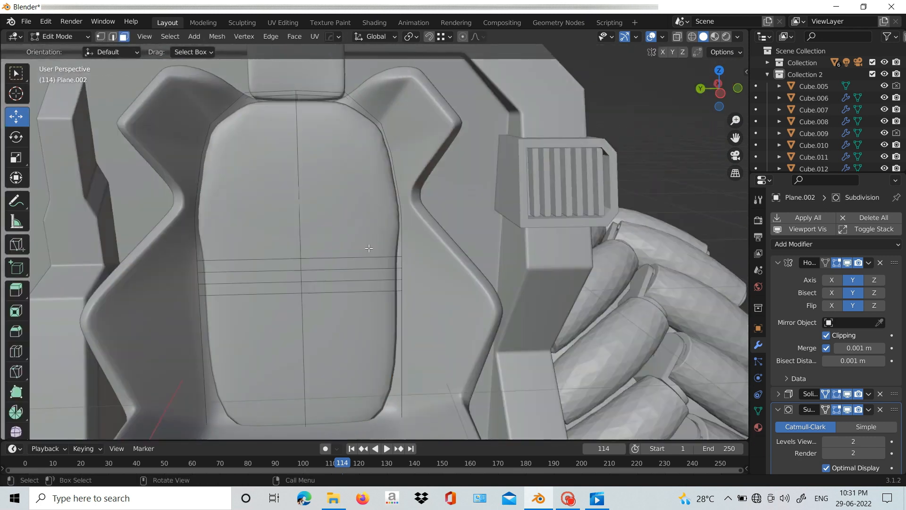
Isolate the backrest cushion and dissolve surplus vertices along its side border.
left_click(345, 283)
left_click(394, 285)
middle_click_drag(394, 285, 439, 264)
key("KP_Divide")
key("1")
key("ctrl+x")
middle_click_drag(448, 226, 468, 146)
left_click(420, 248, "shift")
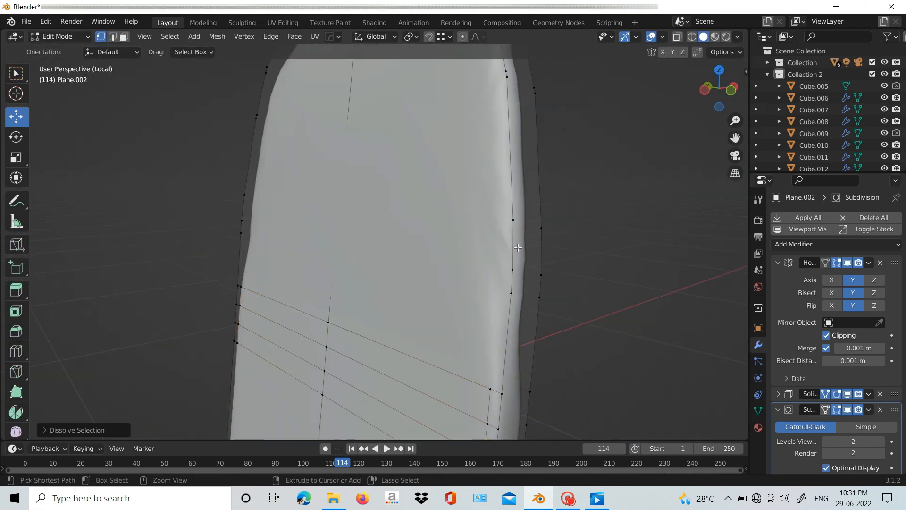
key("ctrl+x")
Connect the cushion's top border vertex to the horizontal loops below with a vertical edge.
scroll(424, 212, "down", 2)
left_click(394, 193)
scroll(401, 283, "up", 1)
left_click(401, 330, "shift")
key("j")
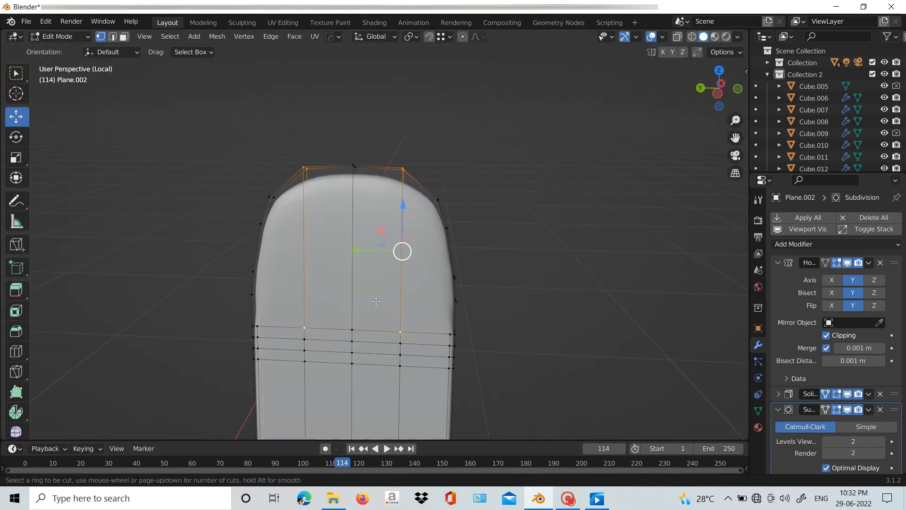
Add a horizontal loop cut and knife another cut across the cushion's upper part to its centre line.
left_click(492, 325)
middle_click_drag(216, 335, 434, 312)
key("k")
left_click(477, 307)
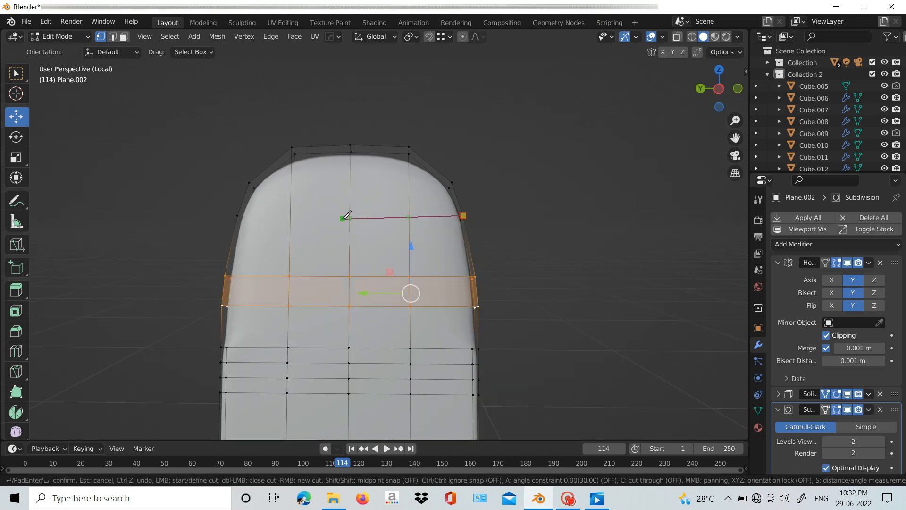
left_click(350, 182)
key("Return")
Knife a vertical cut up the backrest cushion's side border through the horizontal loops.
key("Tab")
middle_click_drag(377, 208, 483, 241)
key("Tab")
scroll(448, 264, "up", 4)
key("k")
left_click(397, 312)
left_click(398, 245)
left_click(394, 199)
key("Return")
Shift a side border vertex slightly and knife a cut from the cushion's side border to its top centre.
left_click(397, 245)
left_click_drag(359, 254, 362, 253)
middle_click_drag(399, 203, 400, 274, "shift")
key("k")
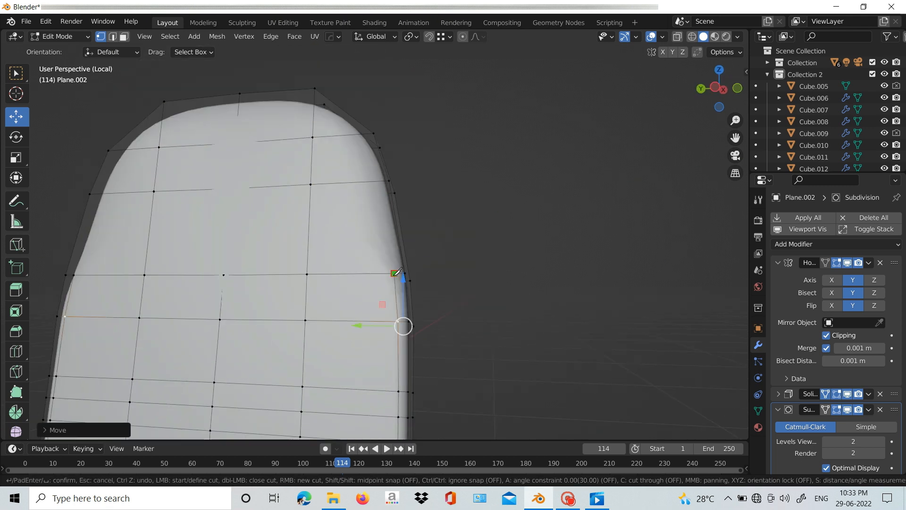
left_click(239, 98)
key("Return")
Add another loop cut to the backrest cushion, and leave mesh editing and local view.
middle_click_drag(302, 198, 361, 217)
key("Tab")
key("Tab")
key("ctrl+r")
key("Tab")
key("KP_Divide")
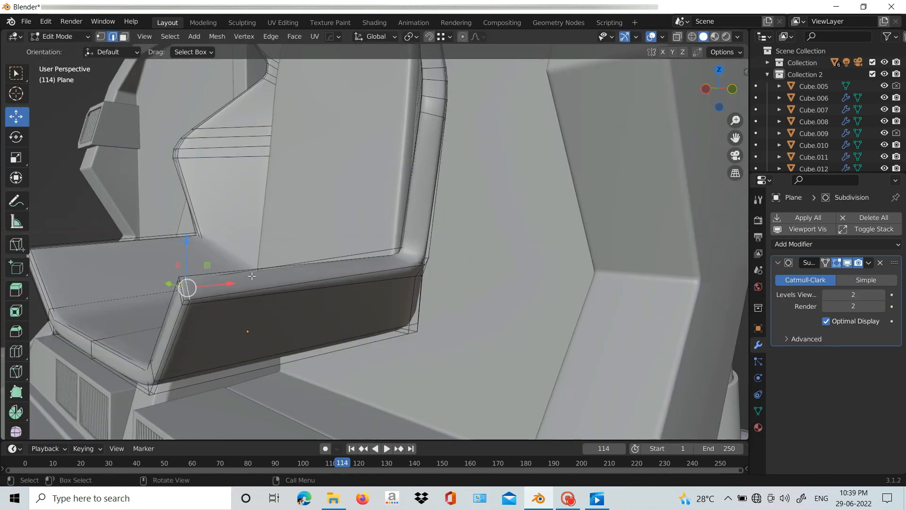
Select faces of the seat base in mesh editing and reposition them.
key("Tab")
scroll(253, 279, "down", 4)
middle_click_drag(253, 278, 370, 245)
scroll(370, 245, "up", 4)
key("Tab")
key("3")
left_click(165, 264, "shift")
key("shift+z")
mouse_move(189, 302)
middle_mouse_down()
mouse_move(259, 316)
mouse_move(267, 221)
mouse_move(327, 241)
mouse_move(218, 333)
mouse_move(191, 256)
mouse_move(225, 278)
middle_mouse_up()
key("shift+z")
key("g")
left_click(217, 332)
Separate the seat base's upper faces into their own seat cushion object.
key("Tab")
scroll(191, 327, "down", 1)
left_click(197, 353)
left_click(197, 353)
key("Tab")
key("p")
left_click(224, 279)
key("Tab")
Add a Solidify modifier to the seat cushion with a thickness of -0.1513 m.
left_click(224, 279)
key("q")
left_click(778, 263)
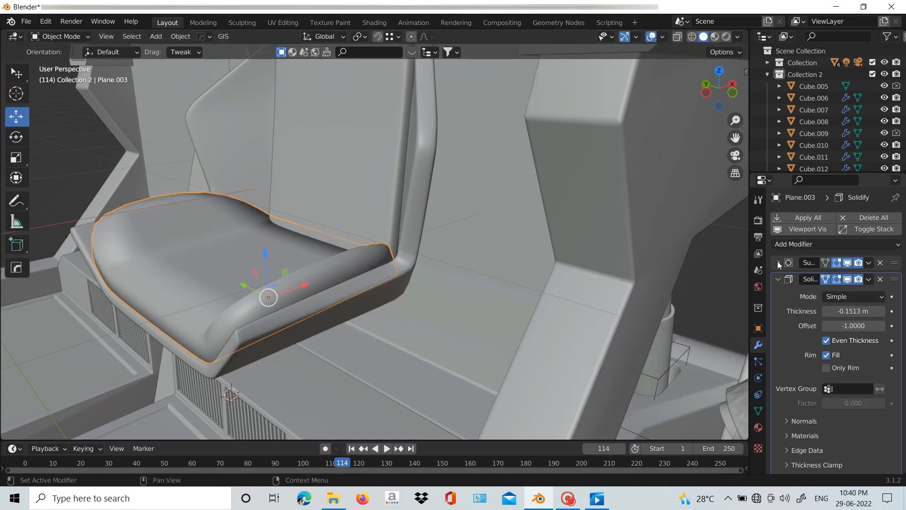
Try a 4-segment Bevel modifier with an amount of 0.01294 m on the seat cushion, and undo it.
left_click(778, 279)
key("q")
left_click(291, 211)
left_click(297, 212)
middle_click_drag(299, 213, 307, 265)
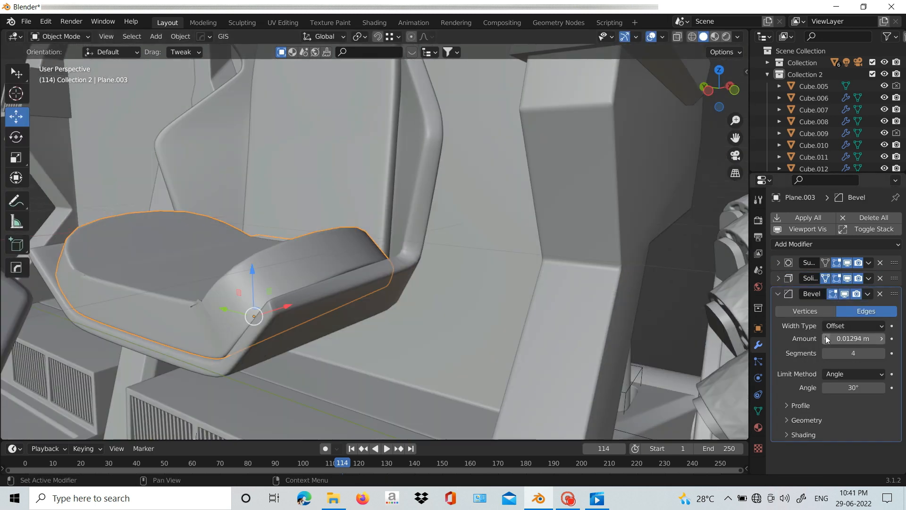
key("ctrl+z")
Set the seat cushion's Solidify thickness to -0.1313 m and enter its mesh editing.
left_click(882, 311)
left_click(882, 310)
key("Tab")
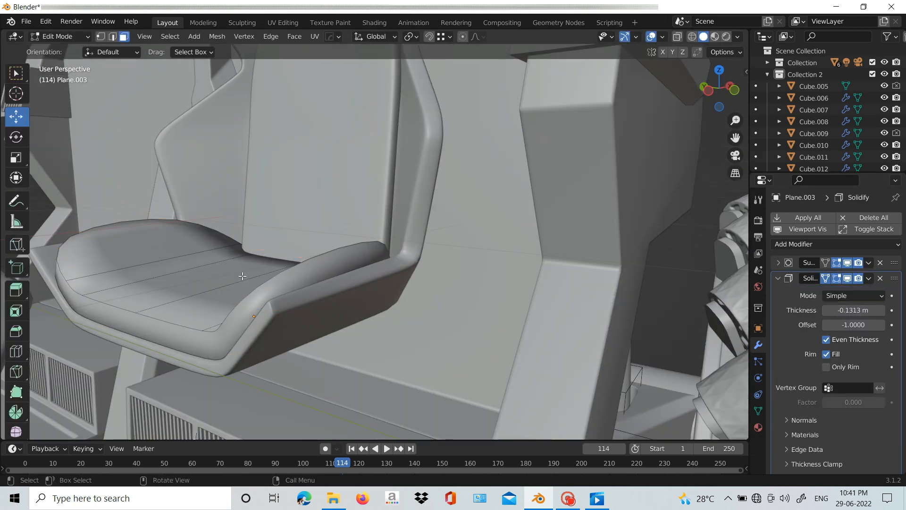
middle_click_drag(243, 276, 270, 289)
key("Tab")
key("Tab")
Add loop cuts across the seat cushion near its front and rear edges.
key("ctrl+r")
left_click(276, 344)
left_click(277, 396)
left_click(212, 283)
key("ctrl+r")
left_click(369, 236)
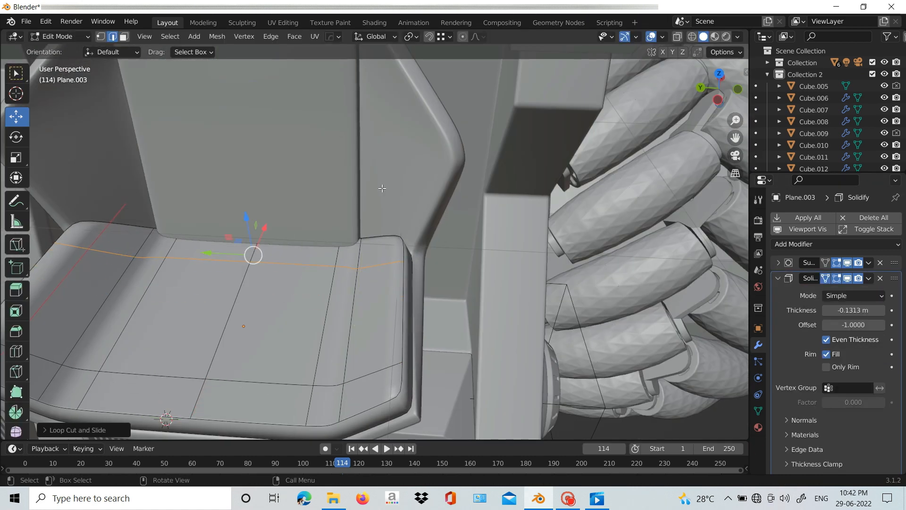
left_click(408, 292)
Try reordering the Solidify modifier and move the cushion's side edges about 0.035 m along their normal.
key("Tab")
left_click_drag(894, 278, 886, 250)
key("Tab")
left_click_drag(358, 316, 363, 317)
mouse_move(364, 318)
middle_mouse_down()
mouse_move(359, 265)
mouse_move(370, 302)
middle_mouse_up()
left_click_drag(375, 320, 365, 329)
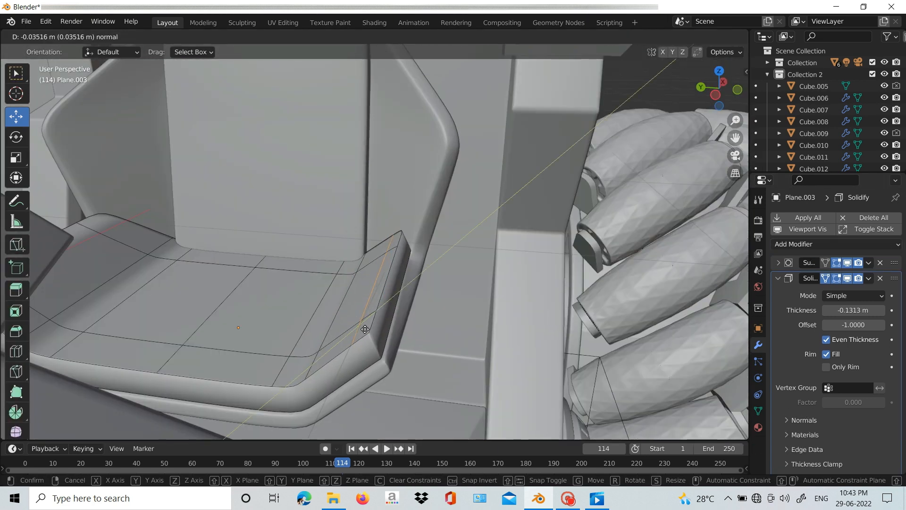
Try placing Solidify above the Subdivision modifier and adjust the cushion's outer side edges.
key("Tab")
left_click_drag(894, 278, 892, 255)
middle_click_drag(466, 338, 425, 283)
key("Tab")
left_click_drag(355, 279, 359, 286)
middle_click_drag(331, 198, 248, 206)
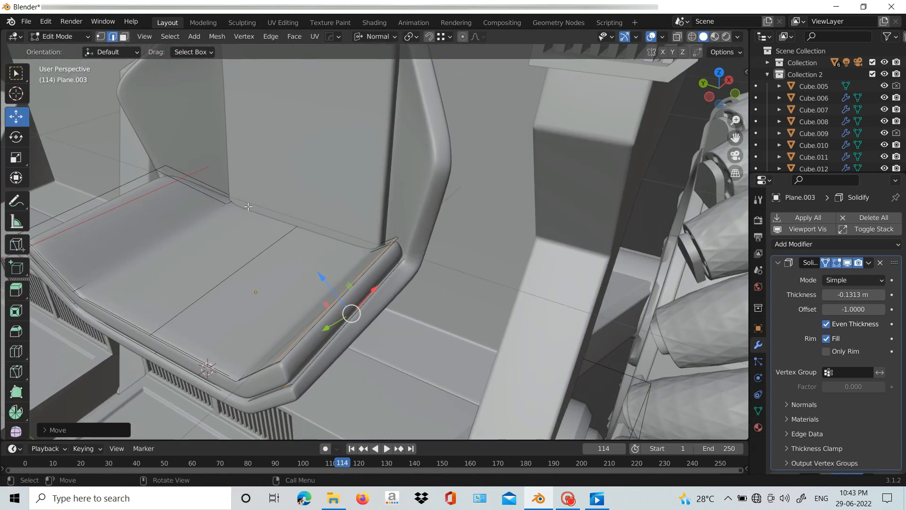
Try scaling the seat cushion along X and dissolve its selected side edges.
key("Tab")
key("s")
key("x")
left_click(293, 309)
middle_click_drag(294, 309, 365, 316)
key("Tab")
key("ctrl+x")
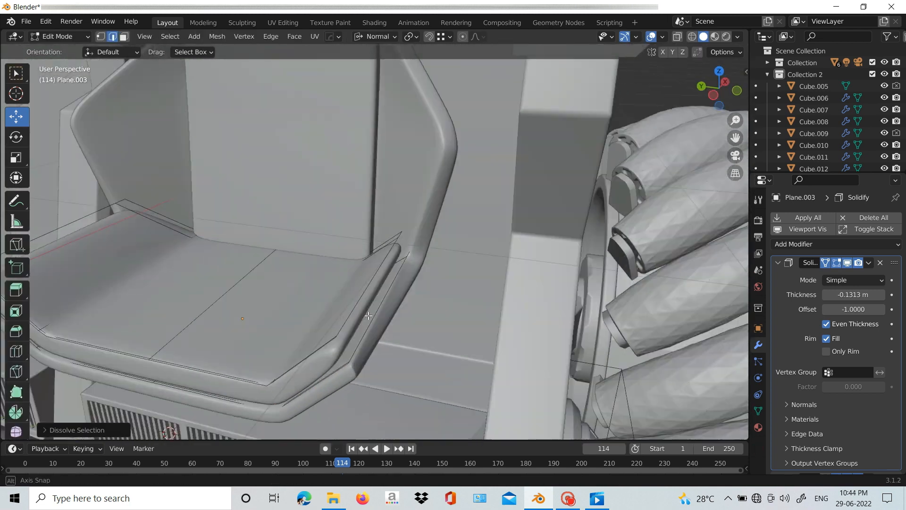
Undo the edge dissolve, the modifier reordering and the last side edge adjustments on the seat cushion.
key("ctrl+z")
key("ctrl+z")
key("ctrl+z")
key("ctrl+z")
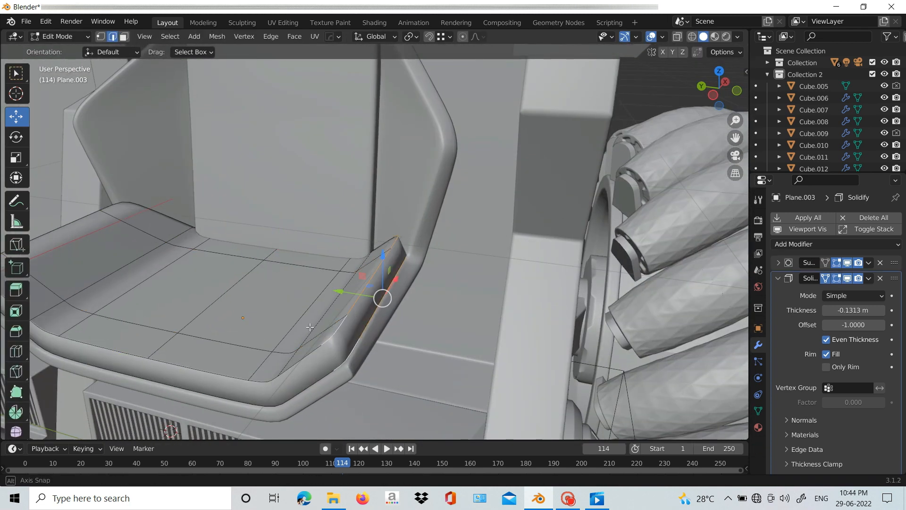
Try selecting further cushion edges and removing the seat cushion's topmost modifier.
middle_click_drag(310, 327, 327, 336)
left_click(81, 272, "alt+shift")
key("Tab")
left_click(880, 262)
middle_click_drag(302, 283, 378, 312)
key("Tab")
left_click(390, 249)
key("ctrl+z")
Scale the seat cushion's selected edges and resize the cushion along X.
middle_click_drag(326, 292, 512, 301)
scroll(534, 304, "down", 3)
key("s")
left_click(536, 305)
key("Tab")
key("s")
key("x")
left_click(478, 314)
Edge-slide the cushion's selected border edge loop by about 0.44 to tighten the cushion's rim.
key("Tab")
key("g")
key("g")
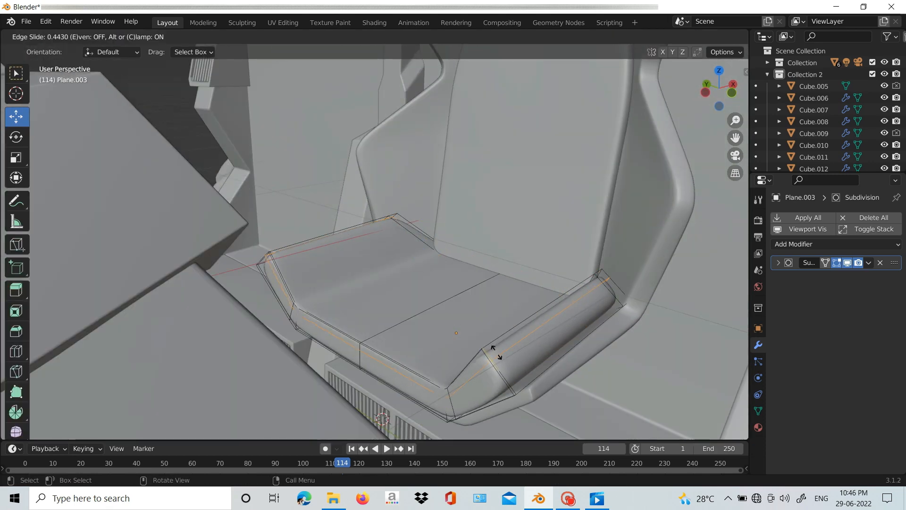
key("Tab")
middle_click_drag(518, 365, 472, 293)
left_click(316, 131)
scroll(377, 198, "down", 6)
middle_click_drag(377, 198, 437, 267)
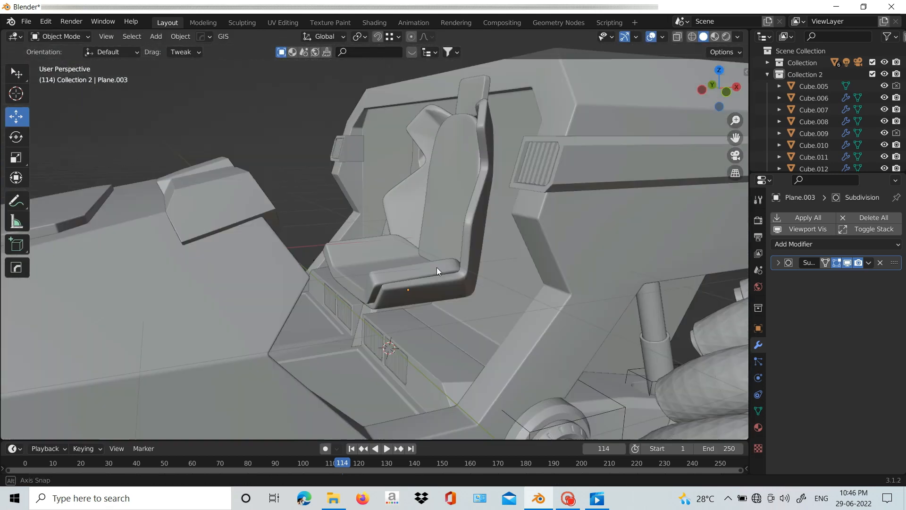
Add a cube, scale it down and raise it into position over the seat cushion.
scroll(411, 220, "up", 5)
middle_click_drag(411, 221, 350, 302, "shift")
key("shift+a")
left_click(410, 237)
key("s")
left_click(400, 338)
left_click_drag(327, 387, 352, 368)
left_click_drag(376, 345, 376, 286)
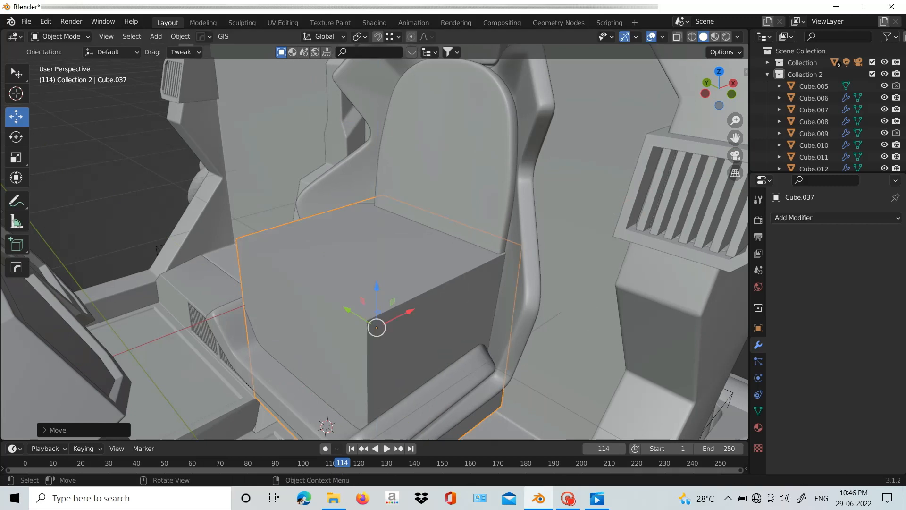
Centre the cube over the seat cushion in top view and scale it to fit between the side bolsters.
key("s")
left_click(389, 345)
key("KP_7")
key("g")
key("x")
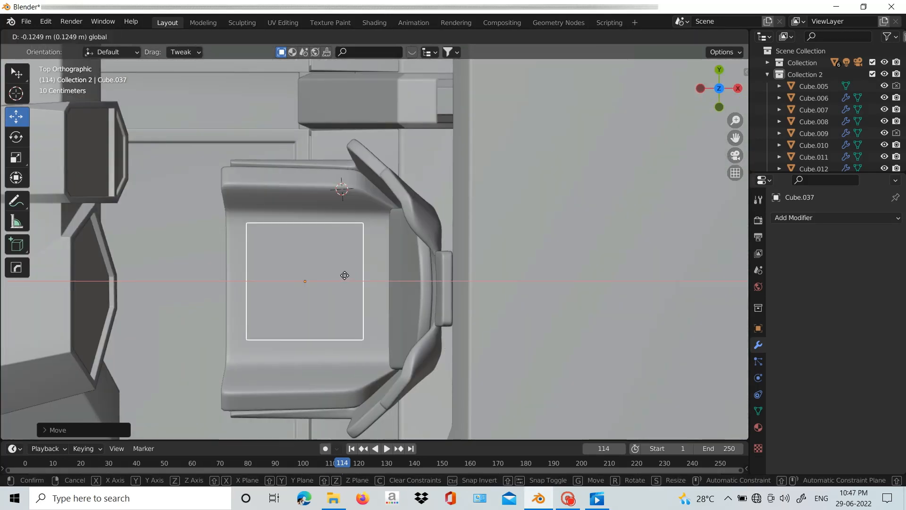
key("s")
key("x")
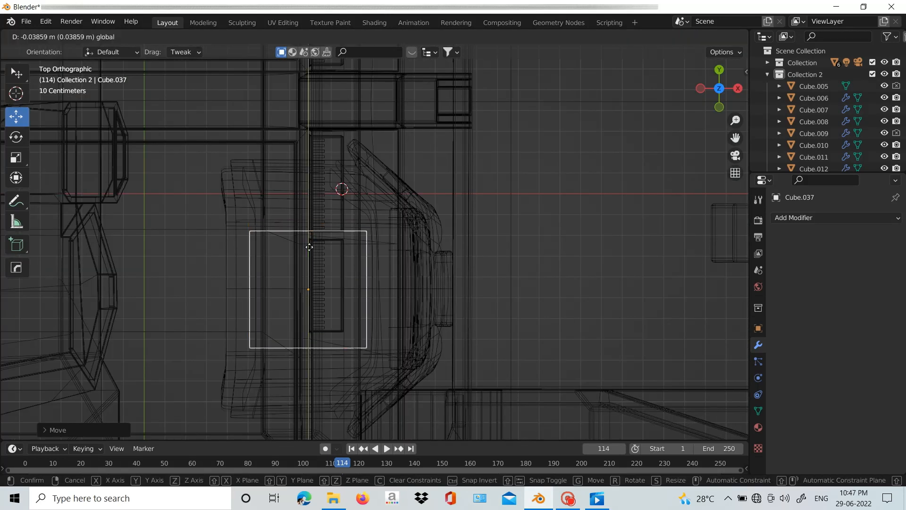
key("s")
left_click(398, 293)
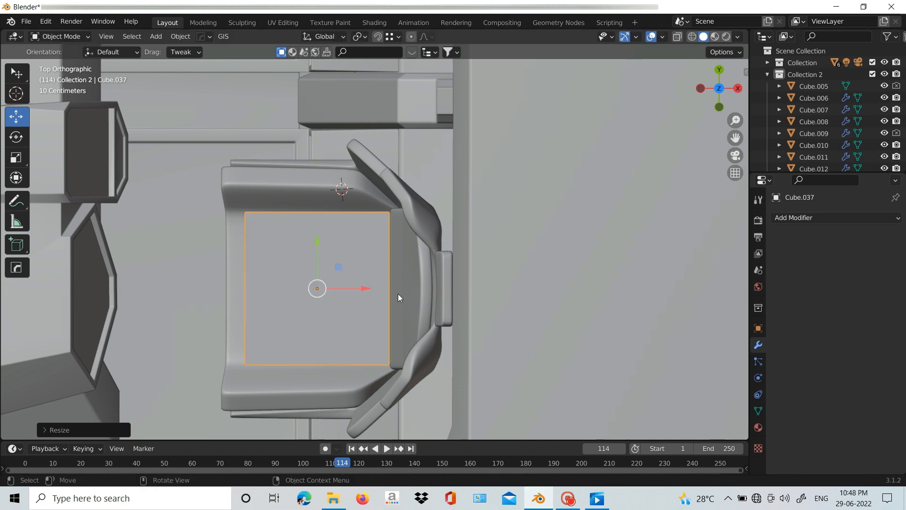
Try smoothing the block with a level 3 Subdivision modifier and a loop cut near its front edge.
middle_click_drag(398, 293, 386, 259)
key("ctrl+2")
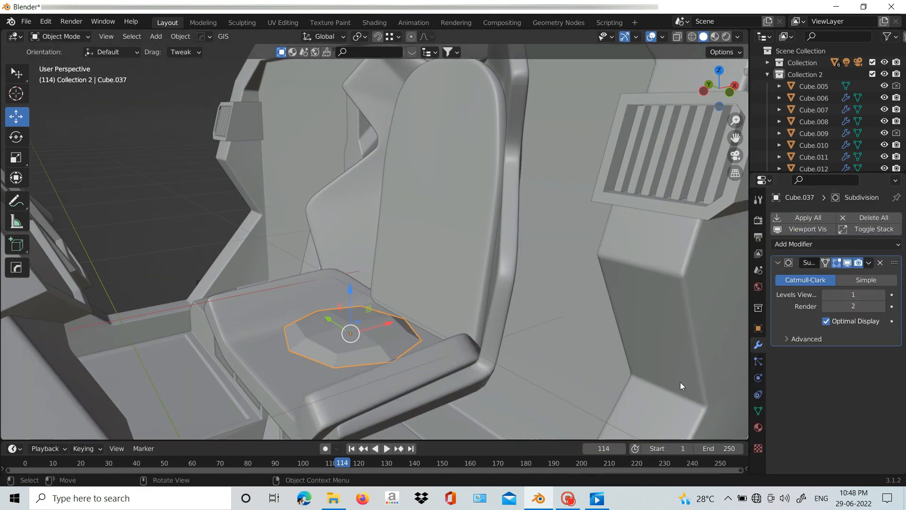
right_click(681, 384)
left_click(683, 385)
left_click(758, 411)
left_click(825, 457)
key("Tab")
key("ctrl+r")
left_click(401, 355)
left_click(330, 377)
left_click(758, 344)
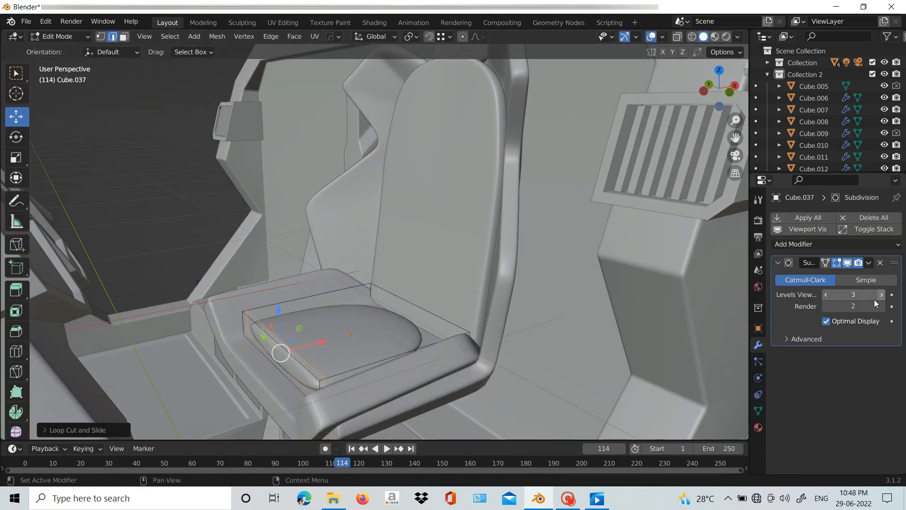
Scale the seat block's whole mesh along Z to adjust its thickness.
left_click(428, 327)
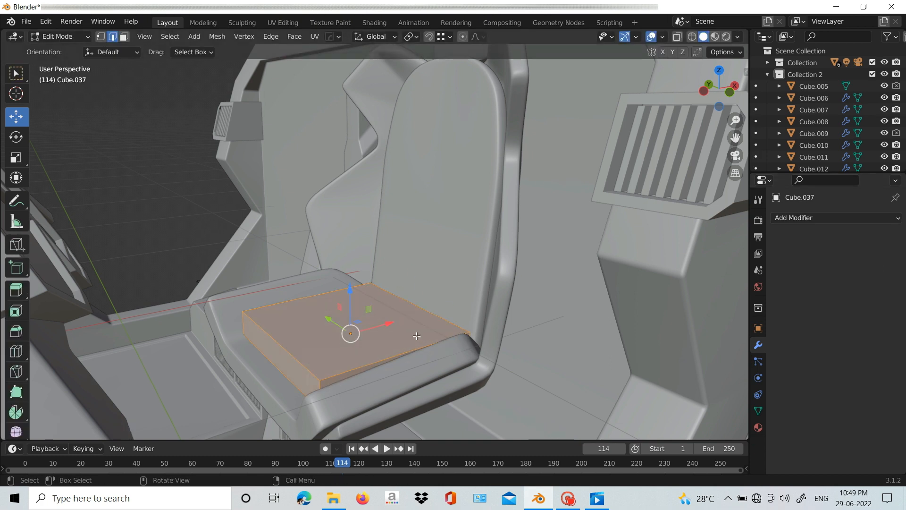
key("s")
key("z")
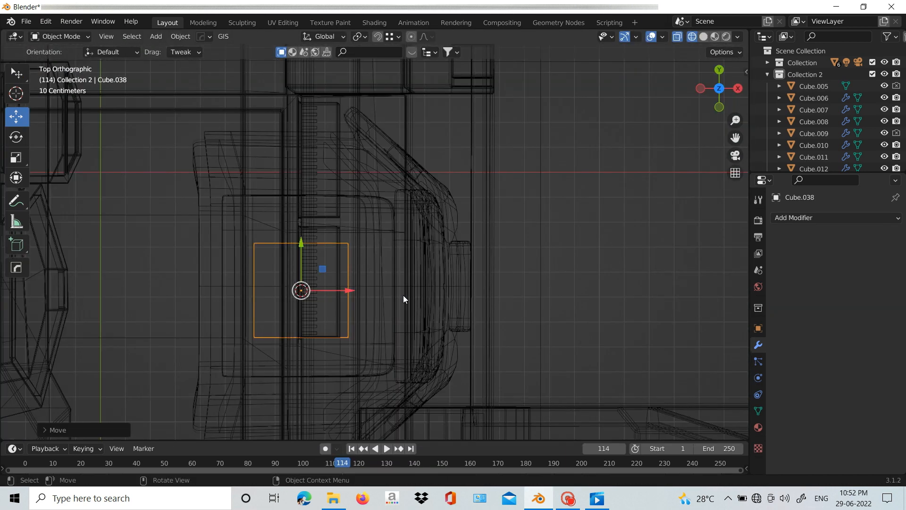
Enlarge the second block over the seat pad, shift it along X and fit its width along Y.
key("shift+z")
key("s")
key("shift+z")
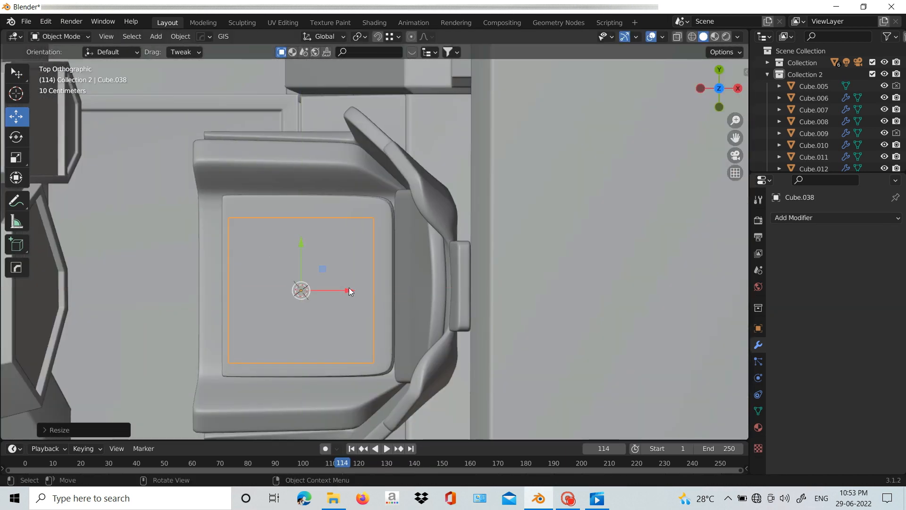
left_click_drag(361, 290, 360, 290)
key("s")
key("y")
left_click(421, 262)
middle_click_drag(385, 262, 446, 205)
scroll(449, 204, "down", 3)
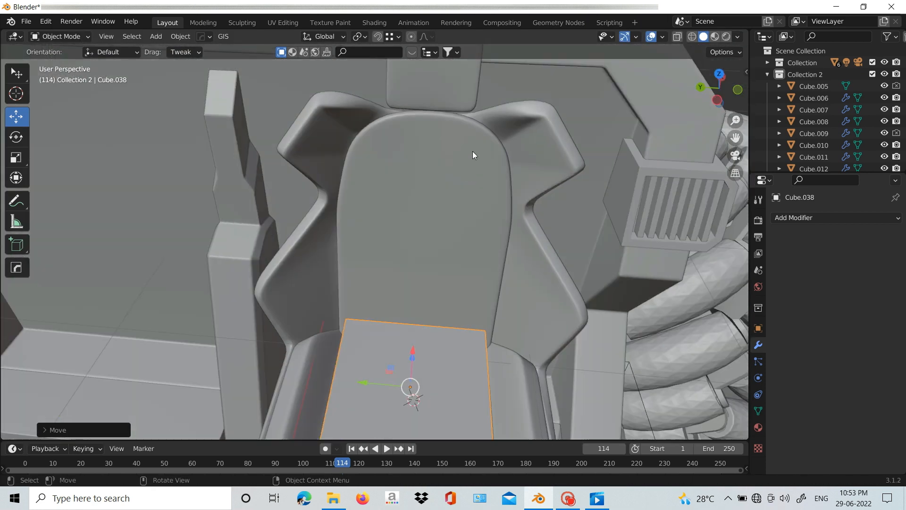
Select a horizontal edge loop on the backrest cushion and lower the cushion's top centre edge slightly.
left_click(472, 151)
key("Tab")
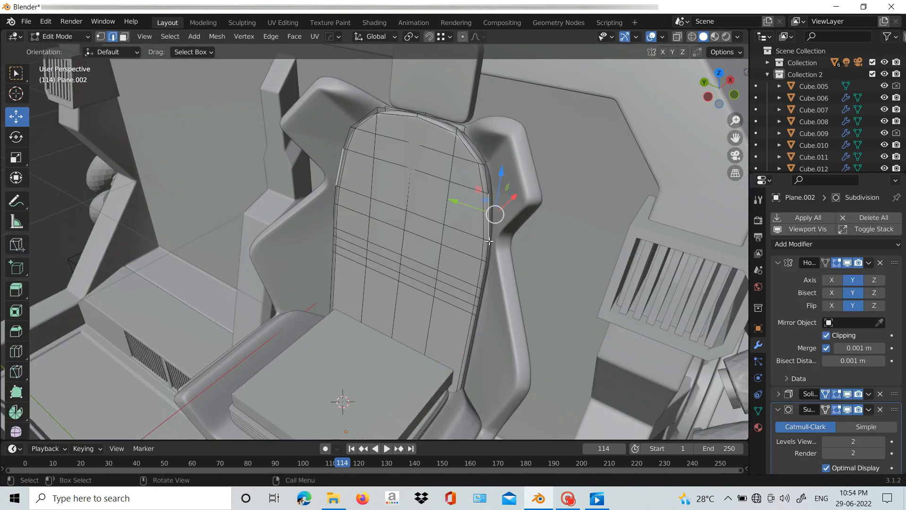
left_click(489, 241, "alt")
middle_click_drag(489, 241, 498, 229)
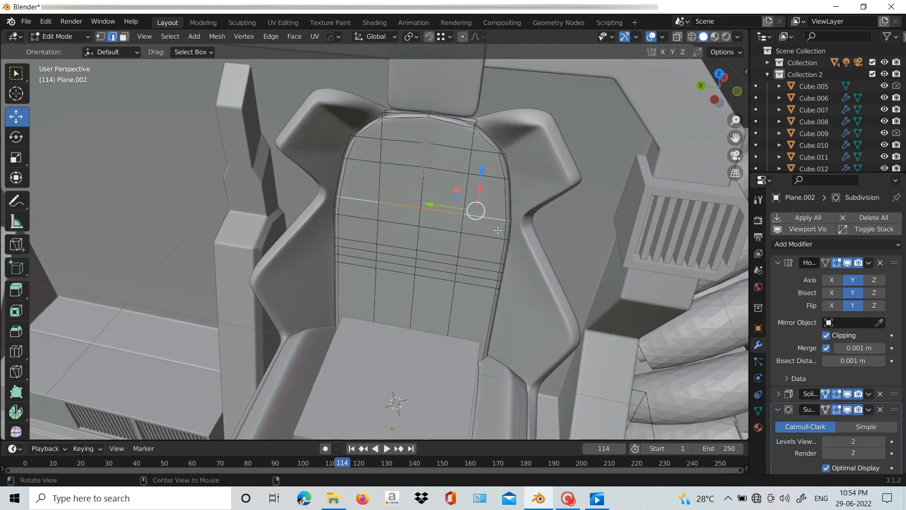
key("Tab")
key("Tab")
left_click(429, 114)
left_click_drag(428, 79, 427, 87)
middle_click_drag(498, 145, 452, 129)
key("Tab")
key("Tab")
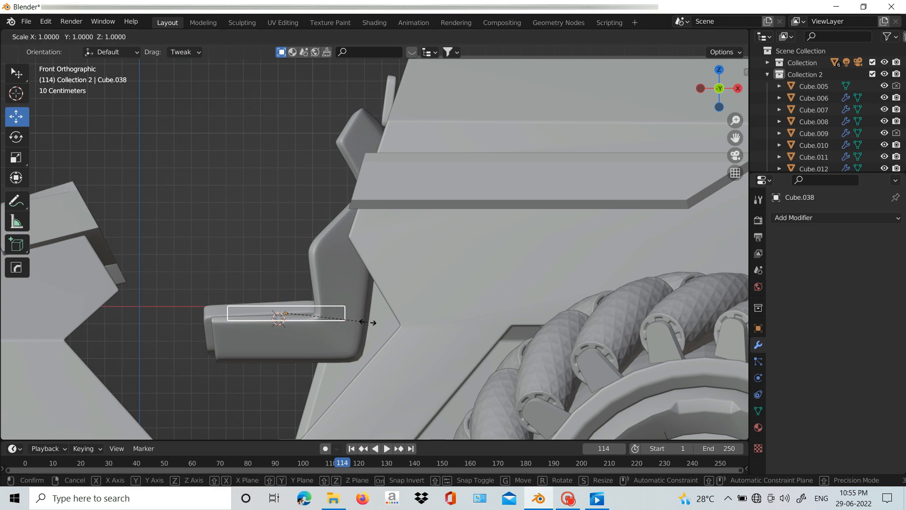
Scale the upper seat block in front view to fit on top of the seat pad.
left_click(332, 314)
key("shift+z")
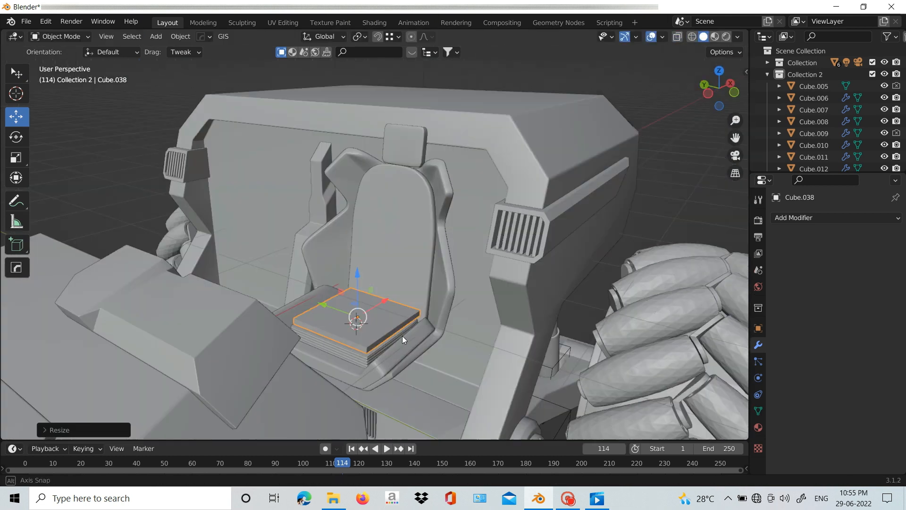
middle_click_drag(402, 335, 311, 342)
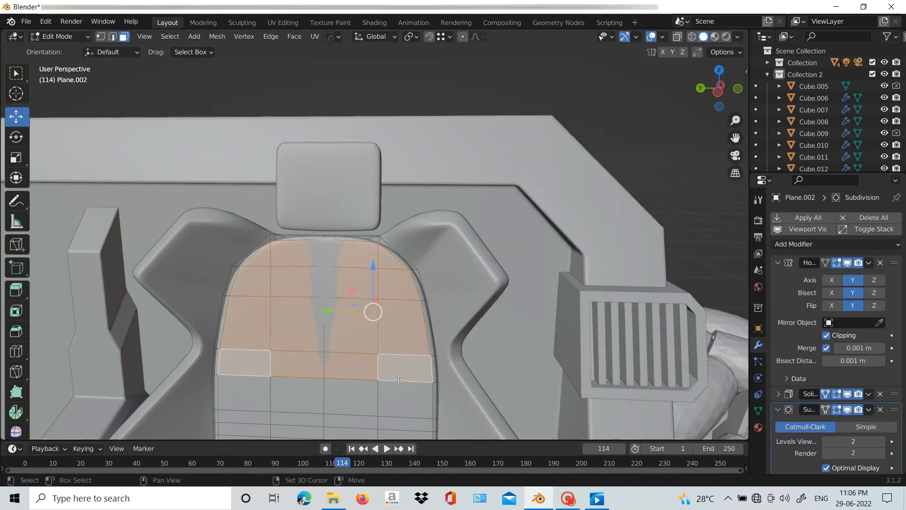
Select the backrest cushion's front faces and separate them into their own inner panel.
middle_click_drag(399, 379, 401, 401)
scroll(401, 330, "up", 2)
key("Tab")
middle_click_drag(407, 265, 403, 273)
scroll(403, 273, "down", 3)
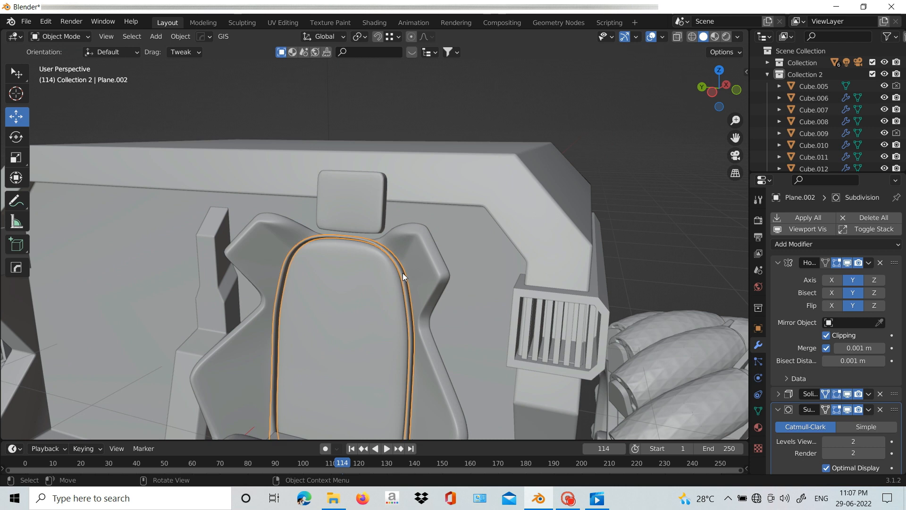
Cut an edge loop around the backrest's rim and adjust its position.
left_click(287, 232, "alt")
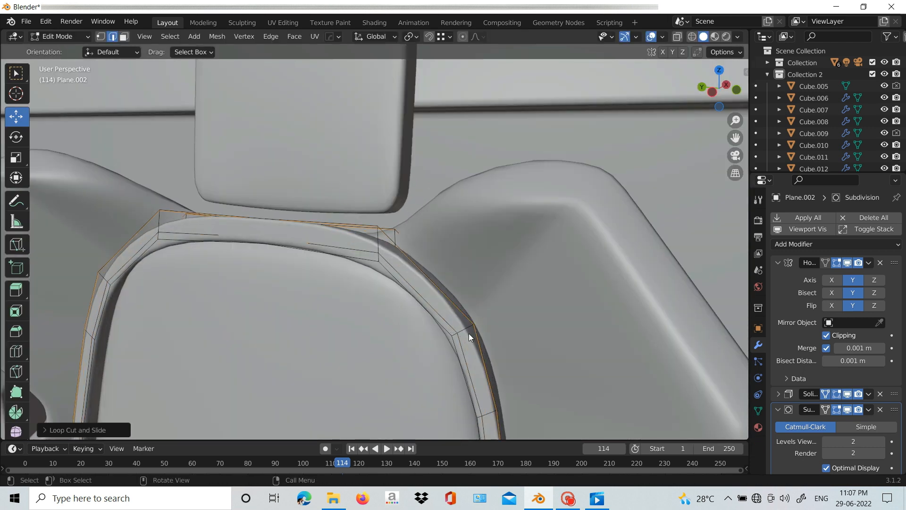
key("g")
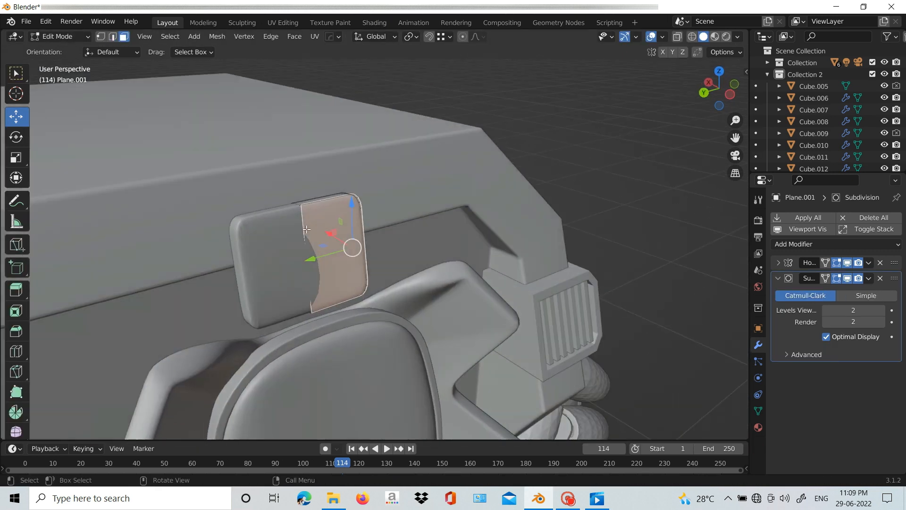
Inset the headrest's front faces and thicken the separate headrest panel with a Solidify modifier of -0.06 m.
key("i")
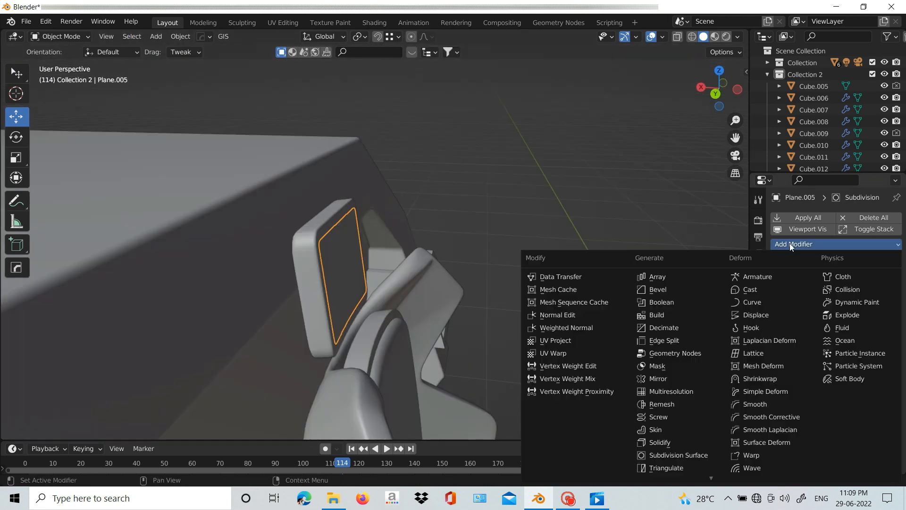
left_click(642, 415)
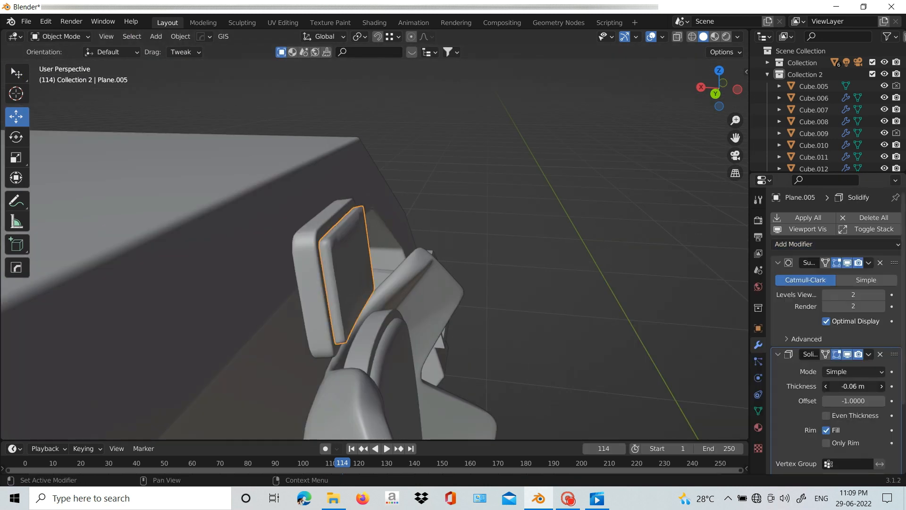
middle_click_drag(425, 213, 394, 184)
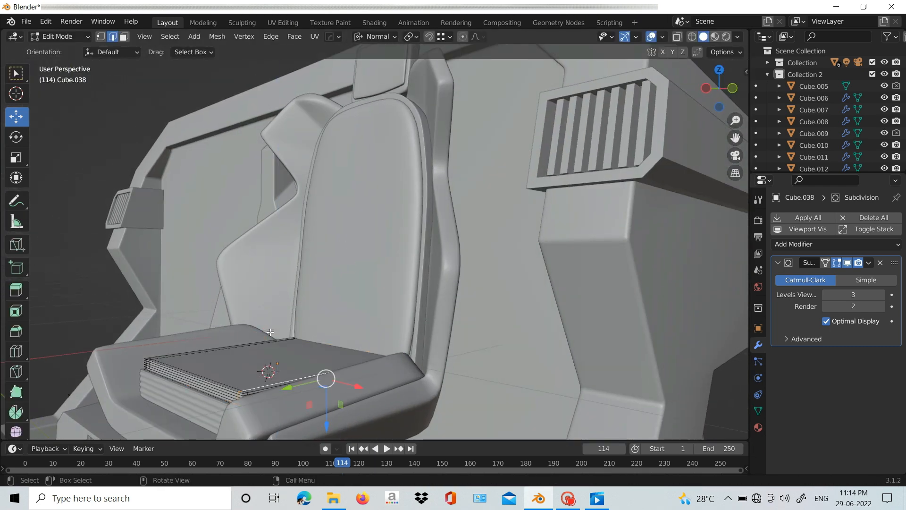
Isolate the ridged upper seat pad, scale its selected edges and return to the full scene.
key("KP_Divide")
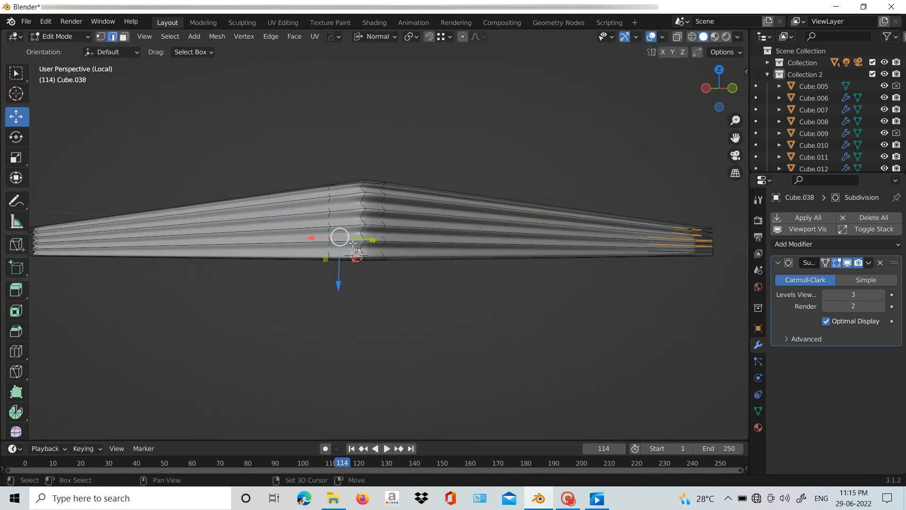
middle_click_drag(353, 244, 275, 360)
key("s")
left_click(445, 358)
key("Tab")
key("KP_Divide")
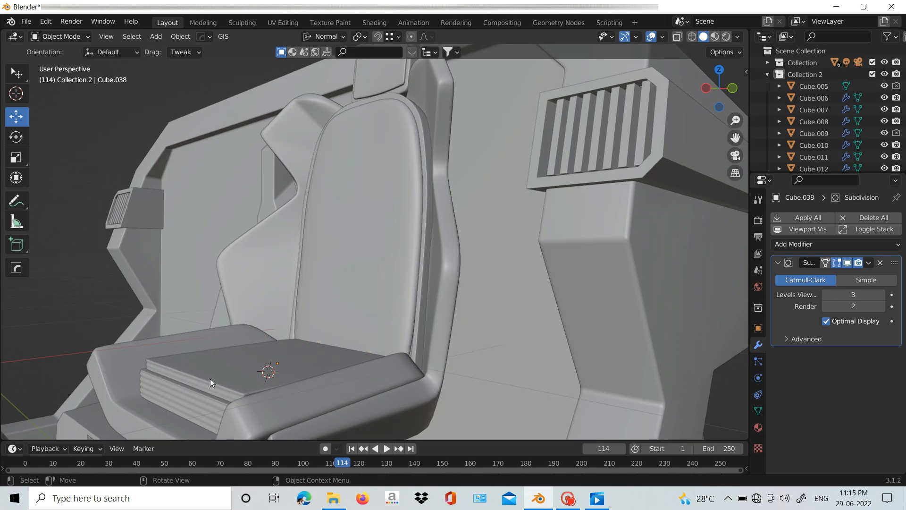
Create a new collection for the seat and name it Chair.
scroll(810, 126, "down", 10)
left_click(432, 239)
left_click(807, 102)
left_click(814, 138)
scroll(374, 242, "down", 3)
left_click(807, 160)
left_click(807, 102)
scroll(769, 72, "up", 10)
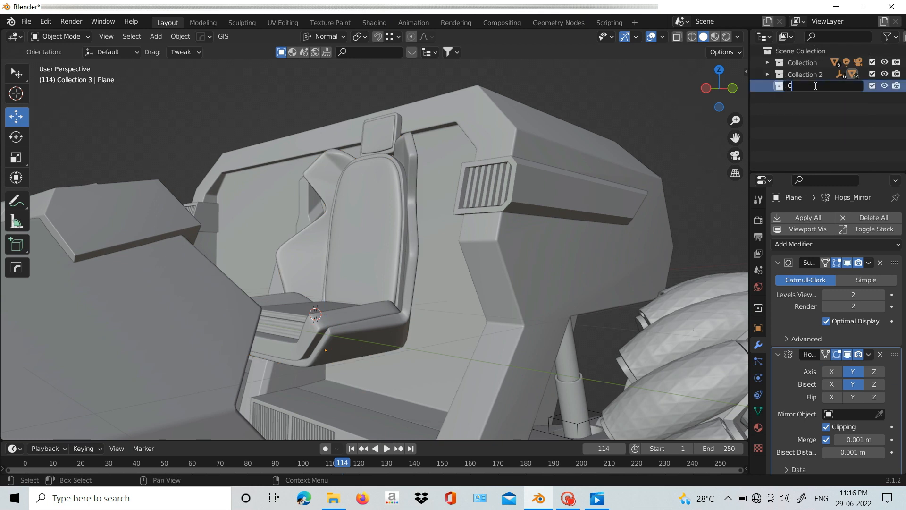
key("Return")
Select the seat's objects in Collection 2 and move them into the Chair collection.
left_click(805, 74)
left_click(768, 75)
scroll(844, 152, "down", 20)
left_click_drag(797, 149, 798, 150)
right_click(803, 112)
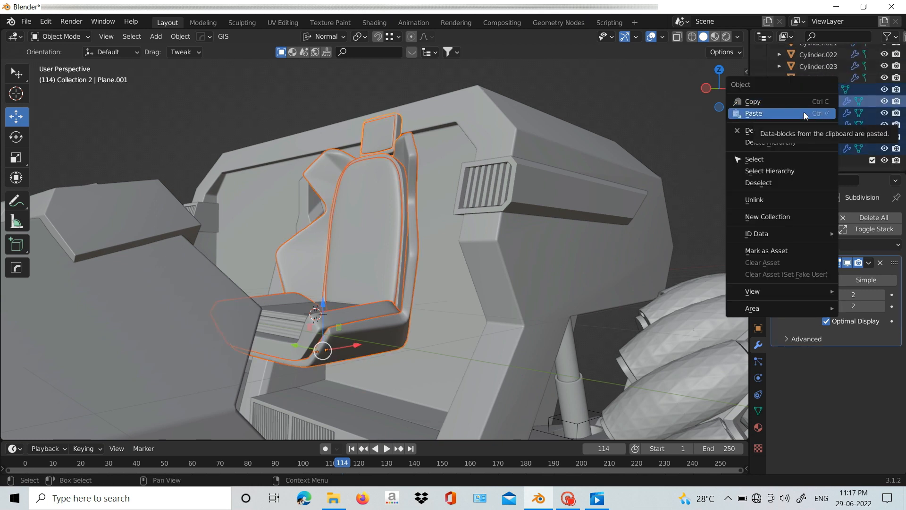
left_click_drag(794, 100, 793, 160)
left_click(793, 160)
scroll(789, 94, "up", 20)
left_click(768, 74)
Select every object in the Chair collection and raise the seat slightly.
right_click(795, 86)
left_click(750, 180)
middle_click_drag(401, 241, 584, 250)
left_click_drag(390, 284, 390, 279)
middle_click_drag(399, 198, 301, 352)
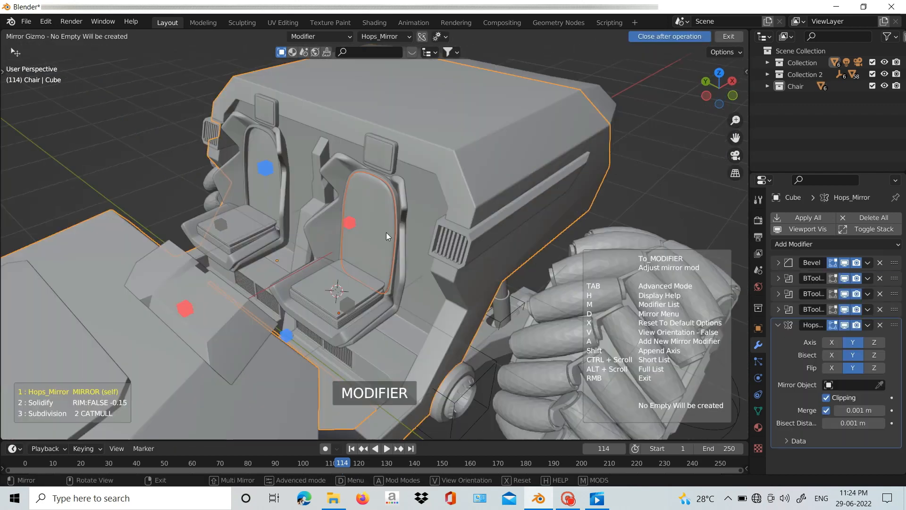
Remove the backrest panel's own mirror modifier and mirror the panel across the vehicle body.
right_click(389, 228)
left_click(880, 262)
left_click(880, 262)
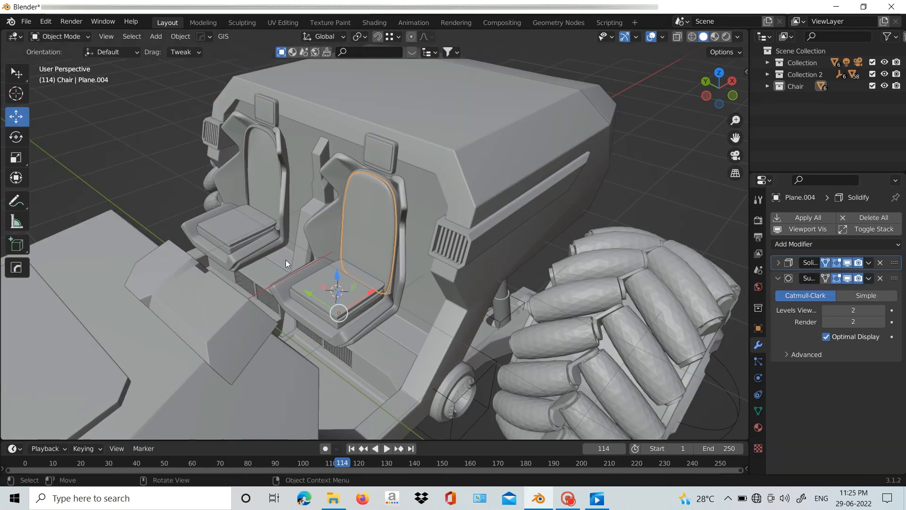
left_click(285, 259, "shift")
key("alt+x")
left_click(348, 298)
key("alt+a")
Examine the whole vehicle and its two cabin seats from several angles.
scroll(248, 200, "down", 4)
middle_click_drag(583, 187, 569, 160)
scroll(522, 250, "down", 3)
scroll(522, 250, "up", 4)
mouse_move(522, 250)
middle_mouse_down()
mouse_move(506, 228)
mouse_move(576, 234)
mouse_move(522, 236)
middle_mouse_up()
scroll(576, 235, "down", 3)
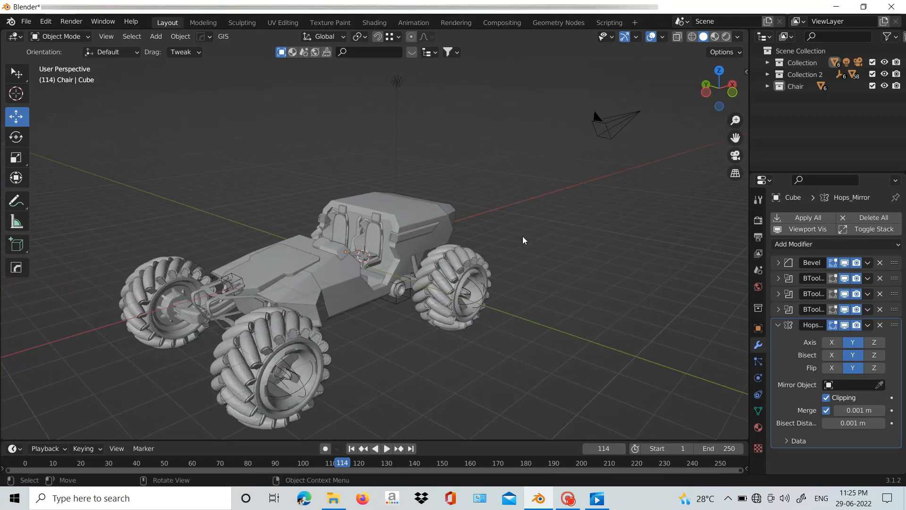
scroll(522, 236, "up", 3)
key("KP_7")
middle_click_drag(435, 230, 469, 205)
Save the project file.
key("ctrl+s")
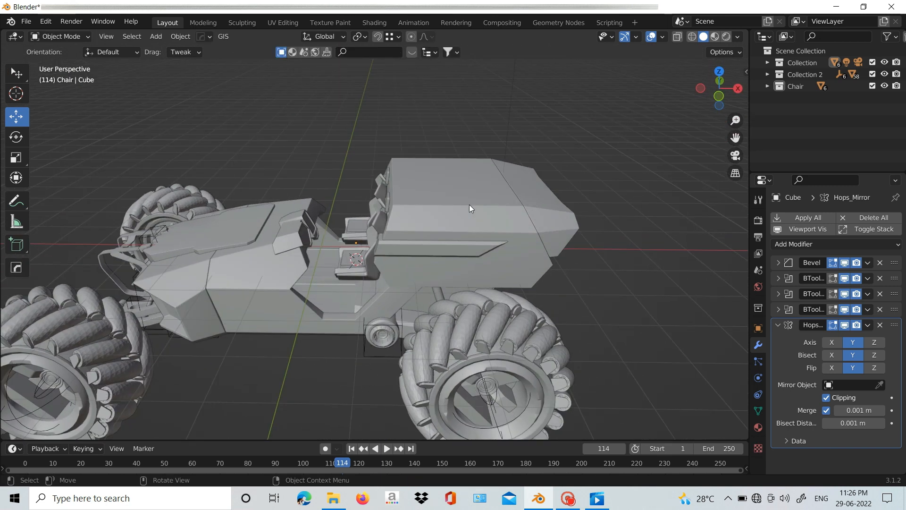
scroll(469, 205, "down", 3)
middle_click_drag(468, 185, 584, 109)
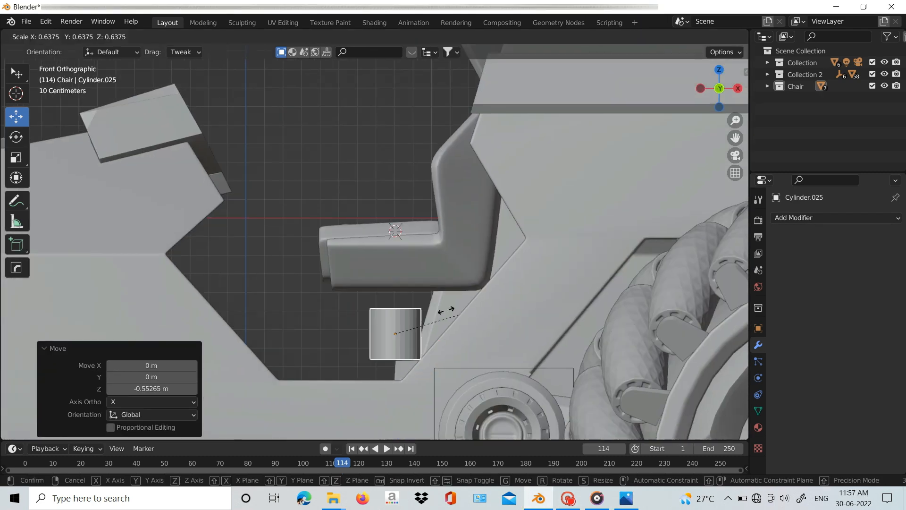
Scale the cylinder beneath the seat into a thin rod and rotate it -21.5° in front view.
left_click(416, 328)
key("s")
key("z")
left_click(492, 313)
key("r")
left_click(486, 288)
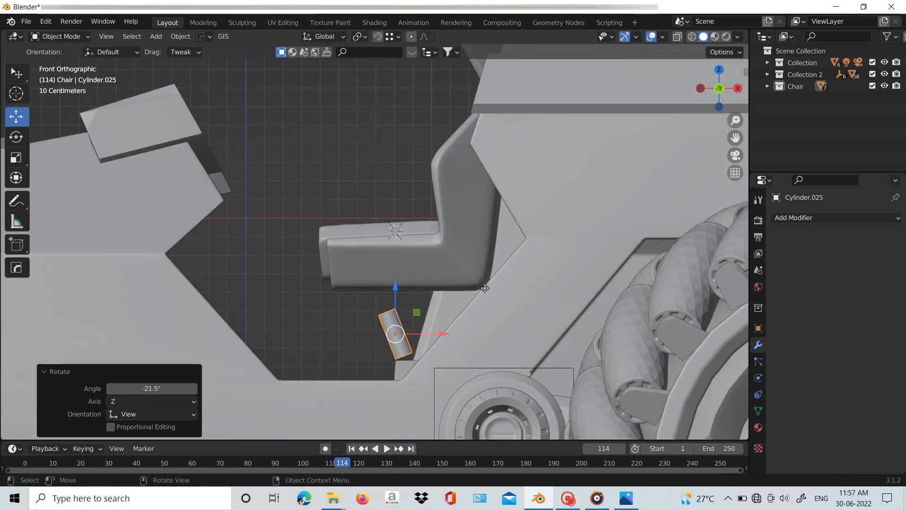
Move the rod about -0.12 m along X under the seat and scale it along its own Z axis.
key("g")
left_click(462, 286)
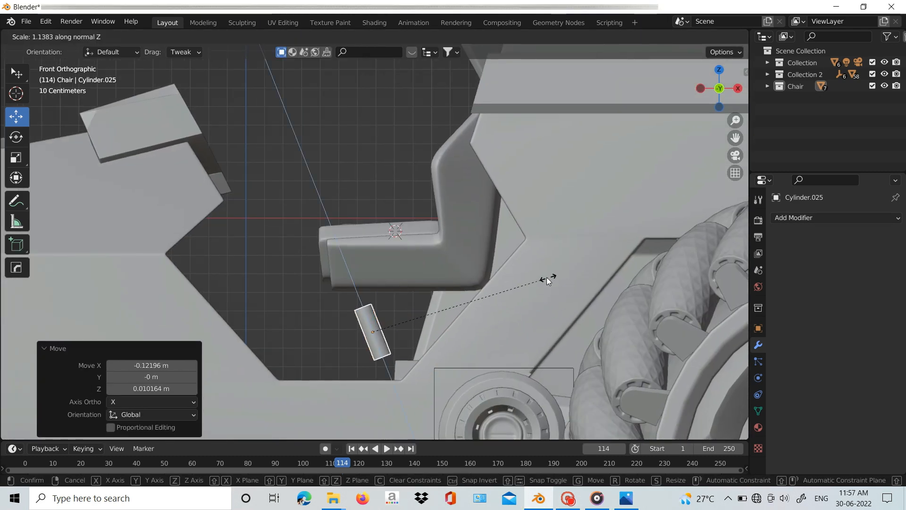
left_click(460, 298)
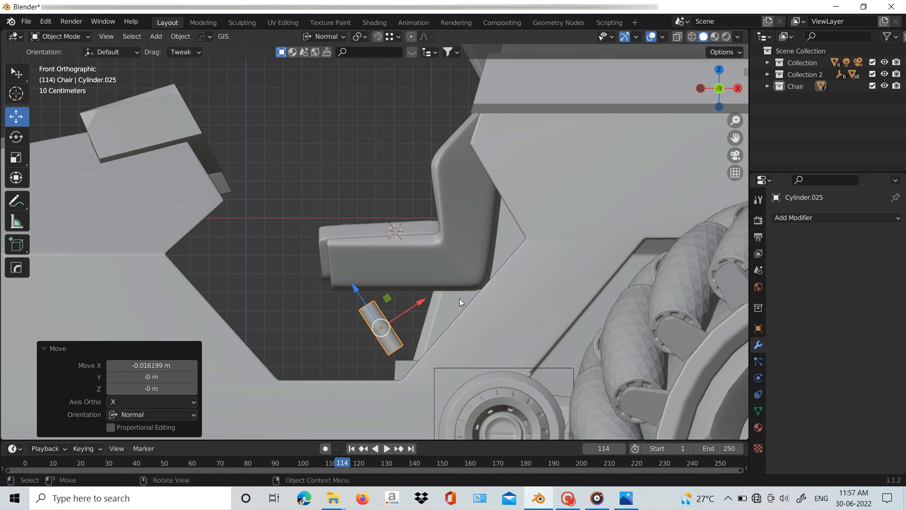
Scale the rod beneath the seat and isolate it in local view.
left_click(341, 270)
mouse_move(341, 270)
middle_mouse_down()
mouse_move(392, 346)
mouse_move(455, 327)
mouse_move(539, 369)
mouse_move(494, 384)
mouse_move(418, 327)
mouse_move(388, 291)
mouse_move(352, 281)
middle_mouse_up()
scroll(388, 290, "up", 3)
key("s")
left_click(392, 291)
key("slash")
Apply the rod's scale and bevel its lower rim with a rounded multi-segment bevel.
key("Tab")
right_click(506, 322)
key("Tab")
key("ctrl+a")
left_click(505, 321)
key("Tab")
key("ctrl+b")
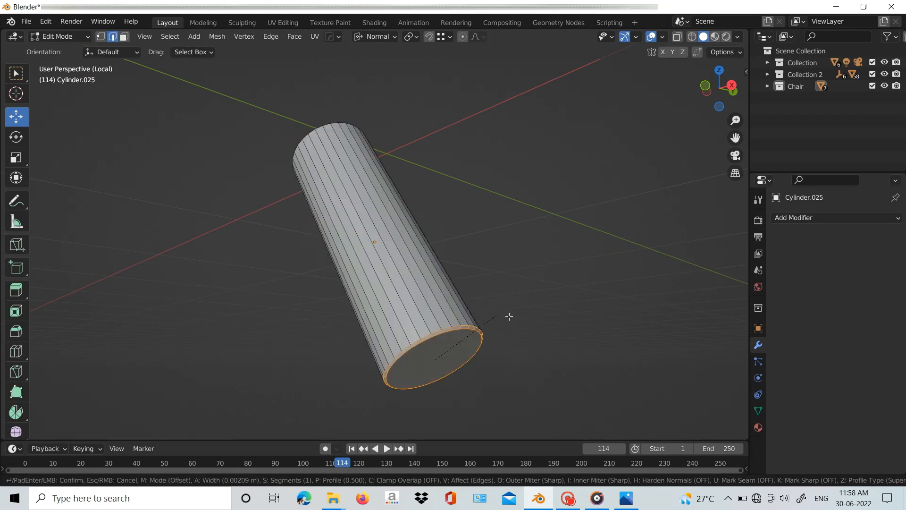
left_click(529, 335)
Scale the rod's lower end face to 0.971, extrude it and push it back inside the rod close to the upper end.
key("s")
left_click(533, 336)
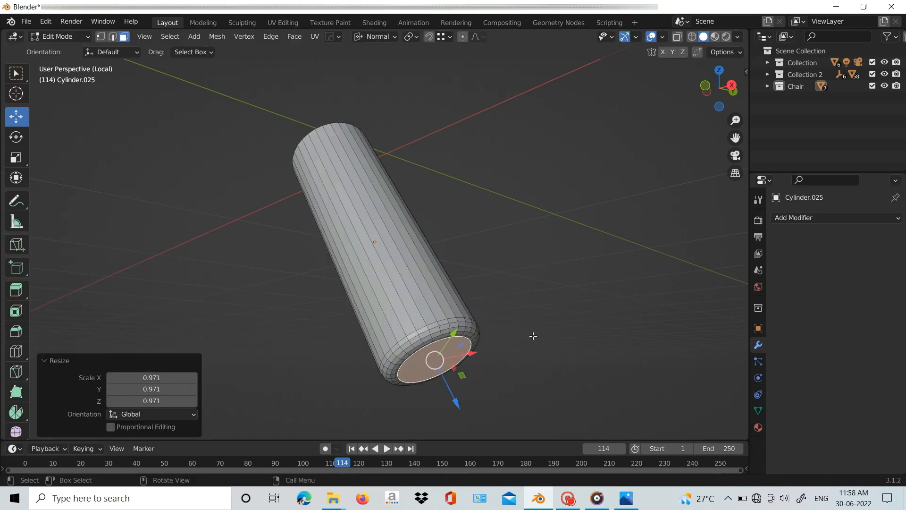
key("e")
left_click(474, 396)
left_click_drag(456, 404, 431, 350)
mouse_move(444, 352)
middle_mouse_down()
mouse_move(483, 306)
mouse_move(465, 352)
middle_mouse_up()
left_click_drag(460, 356, 417, 295)
key("shift+z")
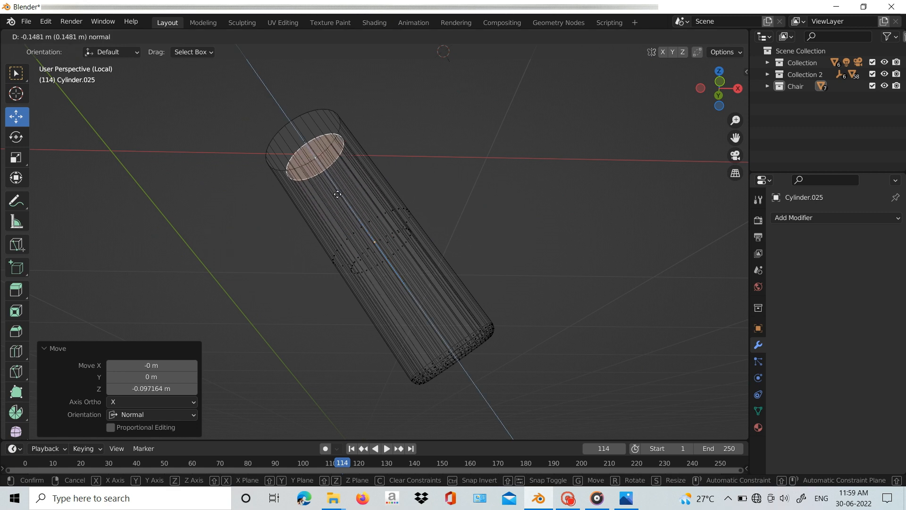
left_click_drag(337, 194, 338, 194)
Separate the inner face into its own object, scale it to 0.972 and extend it out through the rod's lower end.
key("p")
left_click(341, 187)
key("Tab")
left_click(326, 150)
key("Tab")
key("s")
left_click(436, 150)
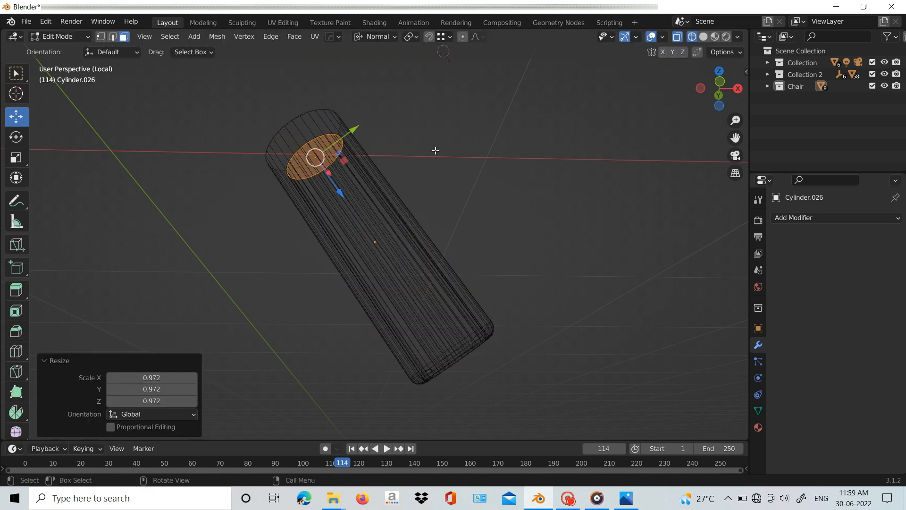
left_click_drag(429, 301, 557, 427)
Leave local editing of the inner rod and shade the outer rod smooth with Auto Smooth at 30°.
scroll(602, 214, "down", 2)
middle_click_drag(603, 214, 529, 296)
key("shift+z")
key("Tab")
key("KP_Divide")
left_click(336, 152)
mouse_move(336, 152)
middle_mouse_down()
mouse_move(391, 167)
mouse_move(354, 104)
mouse_move(419, 178)
middle_mouse_up()
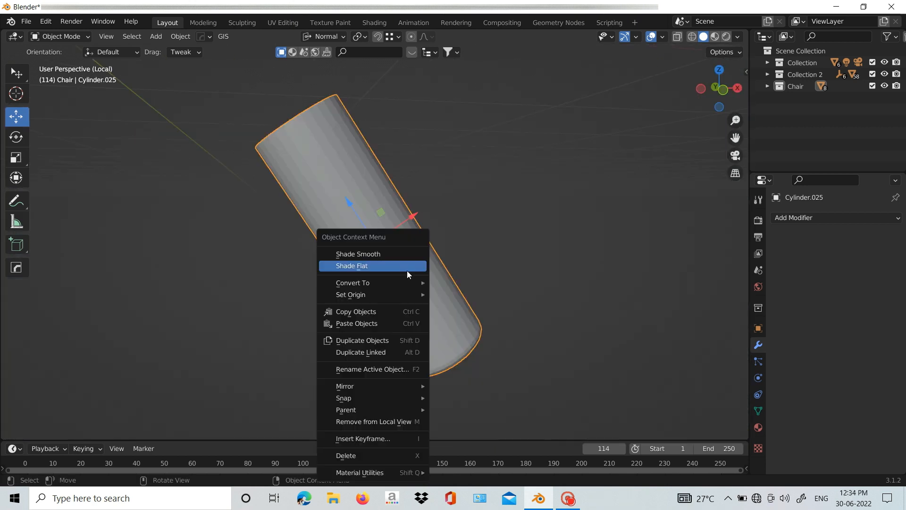
left_click(354, 253)
left_click(758, 410)
left_click(827, 457)
Duplicate the outer rod, move the copy to the rod's upper end and rotate it 90° about X.
middle_click_drag(307, 161, 309, 184)
key("shift+d")
right_click(325, 191)
scroll(335, 193, "down", 2)
left_click_drag(349, 202, 300, 139)
key("r")
key("x")
key("9")
key("0")
key("Return")
middle_click_drag(302, 144, 491, 211)
scroll(374, 166, "up", 3)
Delete the rounded end and inner faces of the duplicated cylinder to leave an open tube.
key("Tab")
left_click(378, 126)
middle_click_drag(378, 126, 491, 142)
left_click_drag(212, 136, 585, 171)
middle_click_drag(585, 171, 425, 154)
middle_click_drag(472, 174, 491, 173)
left_click_drag(493, 182, 491, 182)
key("ctrl+KP_Add")
key("ctrl+KP_Add")
key("ctrl+KP_Add")
key("x")
left_click(449, 186)
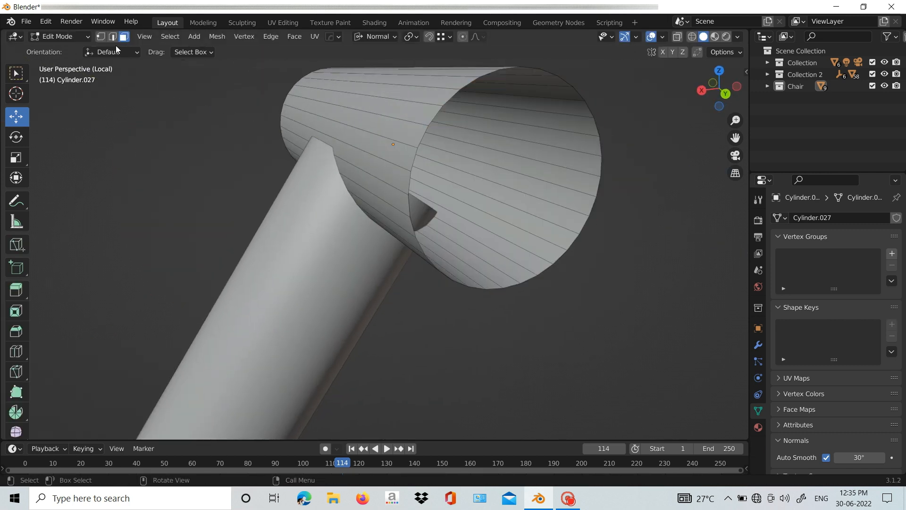
Fill the open end loop of the cross tube with a face.
left_click(113, 36)
left_click(426, 129, "alt")
key("f")
key("Tab")
Scale the cross cylinder along its own Z axis, centre it over the rod and resize it.
middle_click_drag(432, 150, 542, 142)
key("s")
key("z")
key("z")
left_click(442, 148)
key("KP_7")
left_click_drag(364, 266, 365, 262)
middle_click_drag(433, 252, 415, 165)
key("s")
left_click(439, 156)
Scale the cross cylinder by about 1.06 in front view and join it to the rod with a brush boolean union.
mouse_move(439, 156)
middle_mouse_down()
mouse_move(246, 88)
mouse_move(331, 104)
middle_mouse_up()
key("KP_1")
key("shift+z")
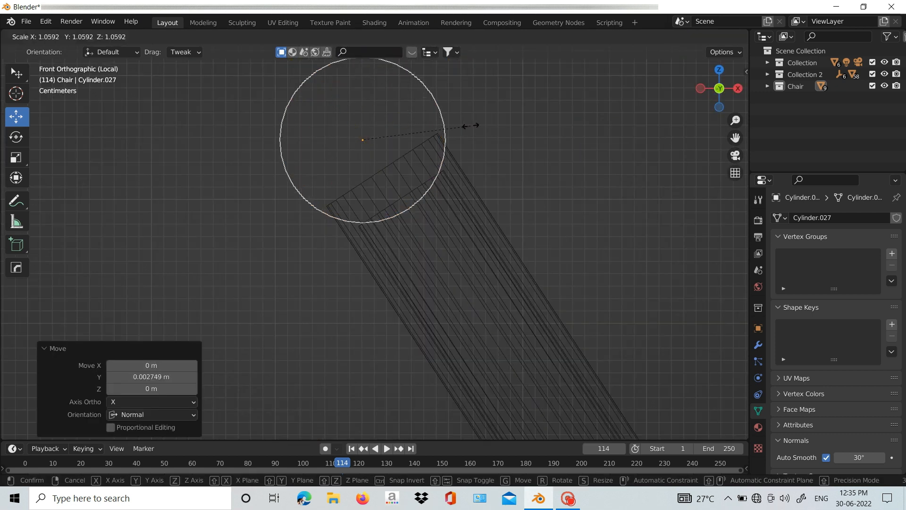
left_click(473, 137)
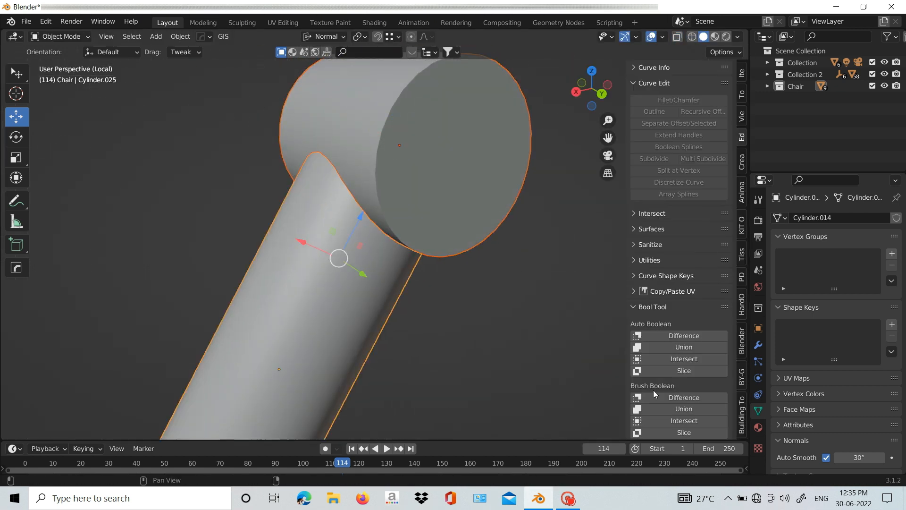
left_click(656, 397)
Scale the boolean cross cylinder by 1.052, shorten it along its own Z axis and bevel the joined edges.
middle_click_drag(370, 233, 392, 233)
left_click(423, 247)
mouse_move(431, 121)
left_mouse_down()
mouse_move(449, 98)
mouse_move(438, 112)
left_mouse_up()
key("s")
left_click(479, 127)
mouse_move(427, 126)
middle_mouse_down()
mouse_move(558, 123)
mouse_move(463, 141)
middle_mouse_up()
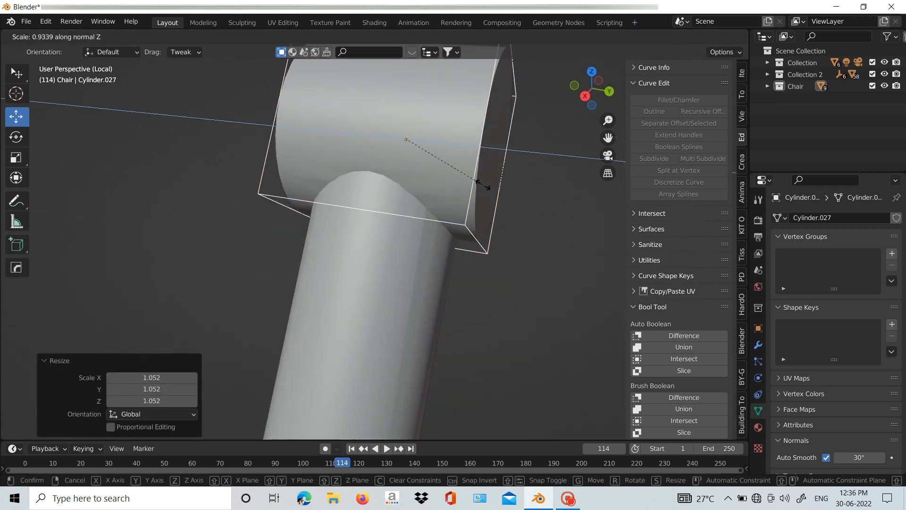
left_click(447, 148)
key("ctrl+b")
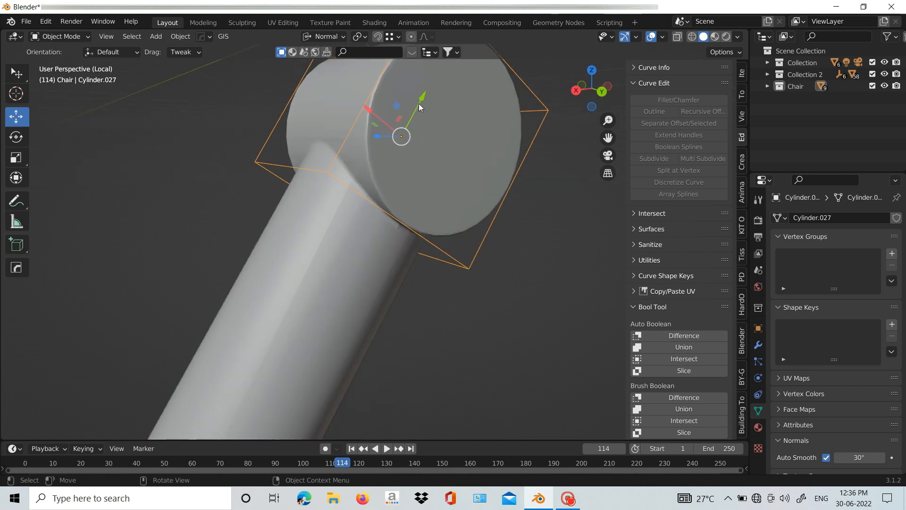
Scale the boolean cross cylinder to 0.982 and move it 0.001144 m along its Z axis to centre it on the rod.
left_click_drag(418, 104, 414, 113)
middle_click_drag(424, 147, 504, 180)
key("s")
left_click(479, 149)
left_click(479, 152)
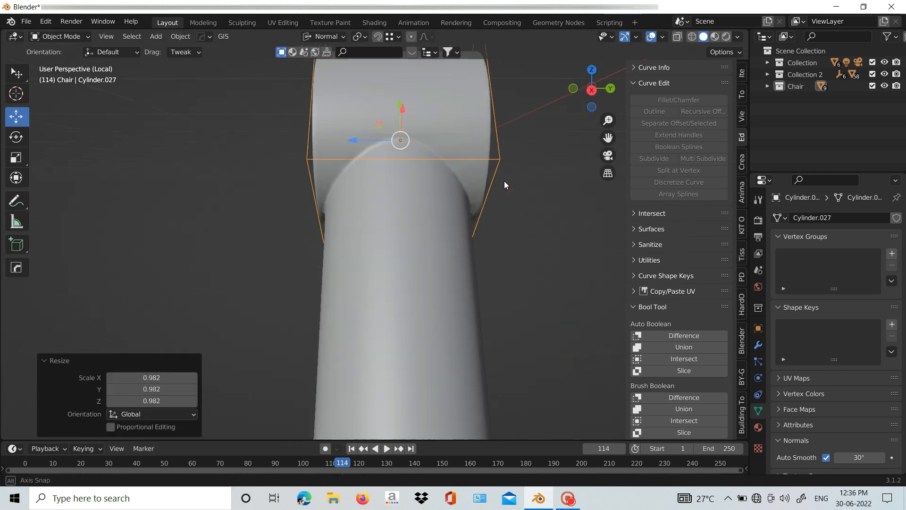
key("KP_7")
left_click_drag(364, 254, 364, 252)
middle_click_drag(363, 252, 426, 207)
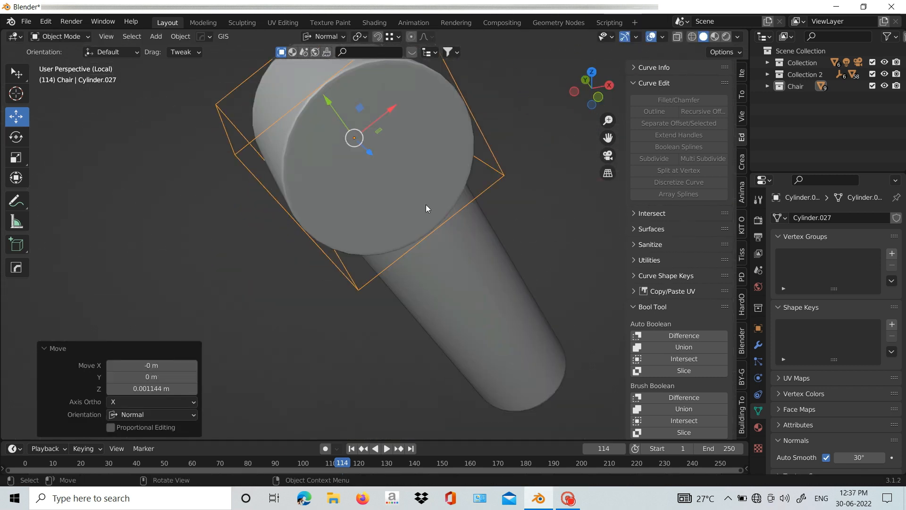
Apply the rod's boolean modifier and select both circular end faces of its cross head.
left_click(428, 211)
left_click(867, 262)
left_click(853, 275)
key("Tab")
key("3")
left_click(390, 152)
mouse_move(390, 152)
middle_mouse_down()
mouse_move(472, 156)
mouse_move(425, 151)
middle_mouse_up()
left_click(366, 150, "shift")
Try to inset both end faces of the cross head by 0.02619 m and scale them by about 1.13.
key("i")
left_click(479, 133)
key("shift+z")
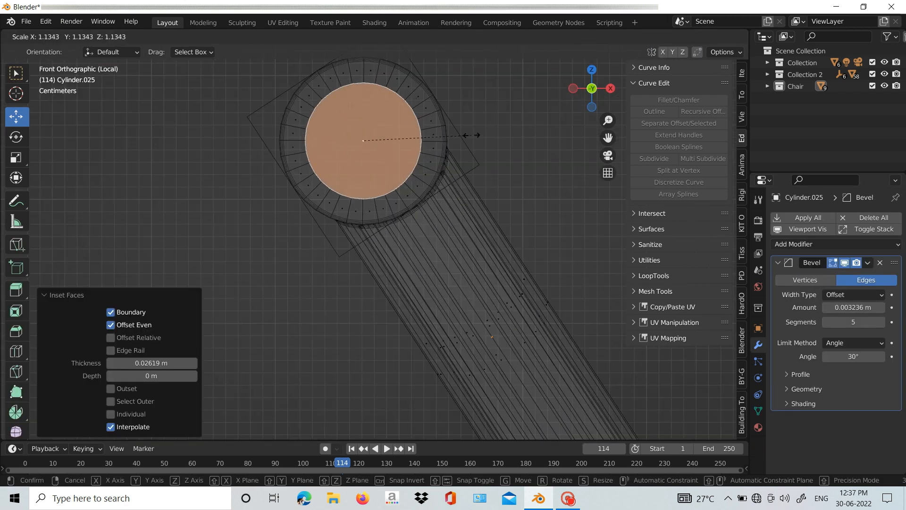
left_click(472, 136)
key("shift+z")
middle_click_drag(486, 132, 408, 170)
key("ctrl+z")
key("ctrl+z")
Inset both end faces of the cross head, bridge them into a through hole and exit local view.
key("i")
left_click(474, 124)
key("ctrl+e")
left_click(470, 133)
middle_click_drag(470, 132, 381, 276)
key("Tab")
scroll(248, 118, "down", 4)
key("KP_Divide")
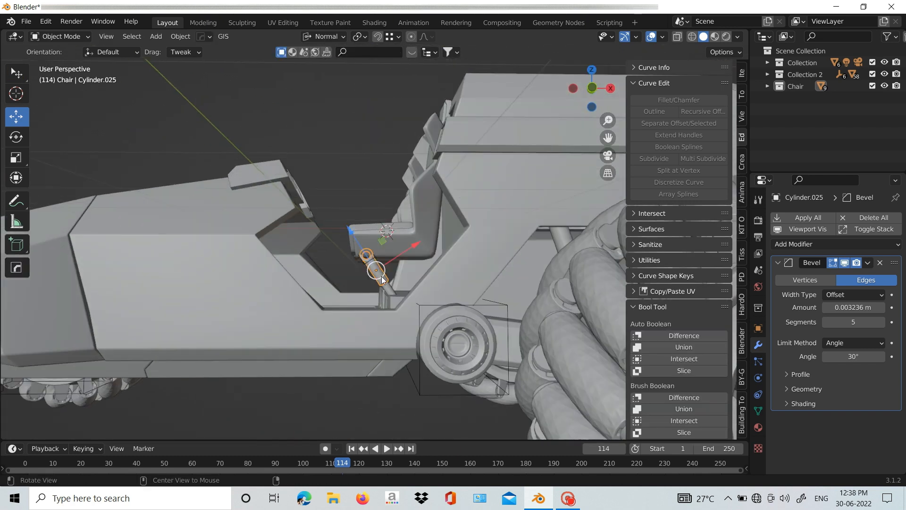
Move the hinged outer rod and inner rod beneath the seat and scale them to fit under its front edge.
scroll(382, 276, "up", 4)
left_click_drag(382, 276, 401, 307)
middle_click_drag(418, 279, 399, 236, "shift")
left_click(427, 336, "shift")
key("s")
left_click(418, 319)
mouse_move(373, 261)
left_mouse_down()
mouse_move(362, 242)
mouse_move(376, 255)
left_mouse_up()
left_click(409, 316)
middle_click_drag(376, 255, 412, 208)
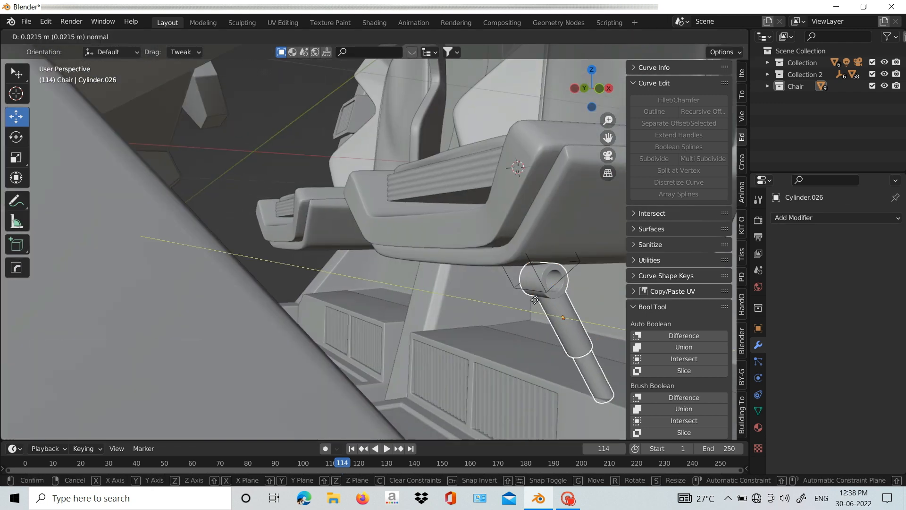
left_click_drag(548, 314, 533, 311)
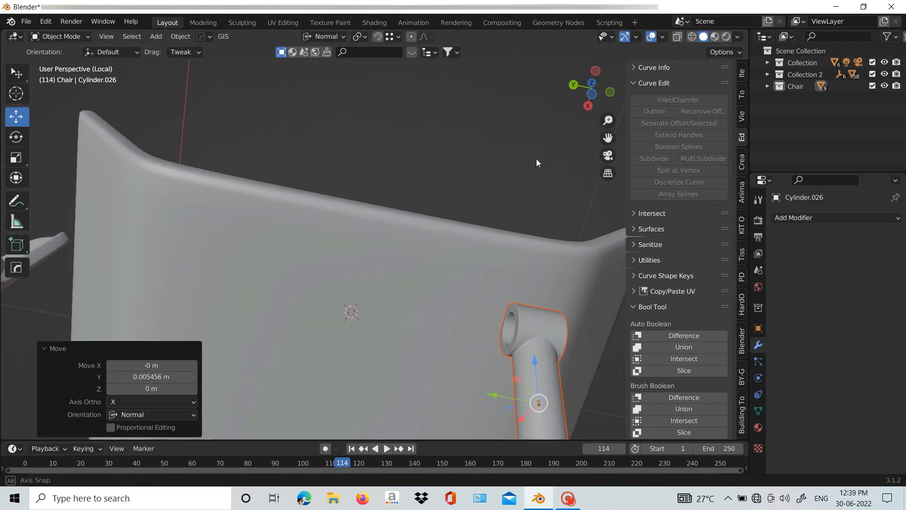
Add a cube around the rod's hinge head and round its two lower edges with a 4-segment bevel.
middle_click_drag(536, 159, 449, 228)
key("shift+a")
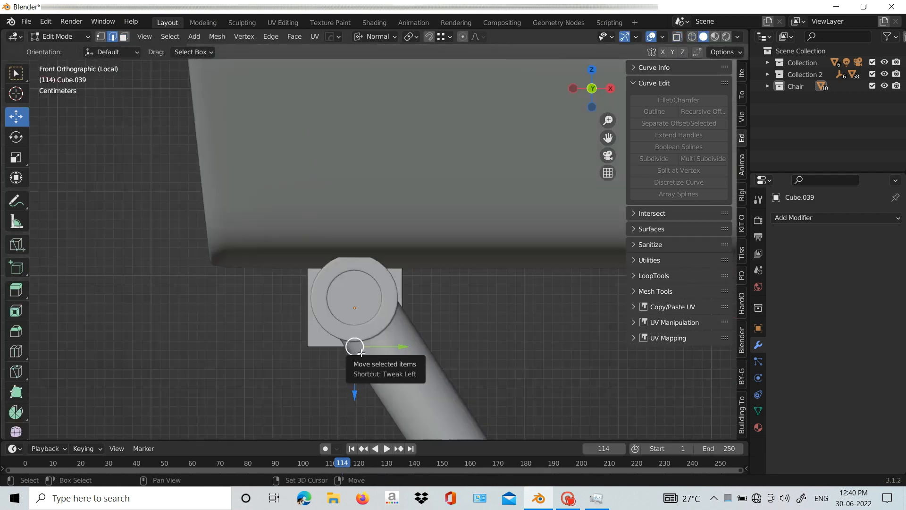
key("shift+z")
key("ctrl+b")
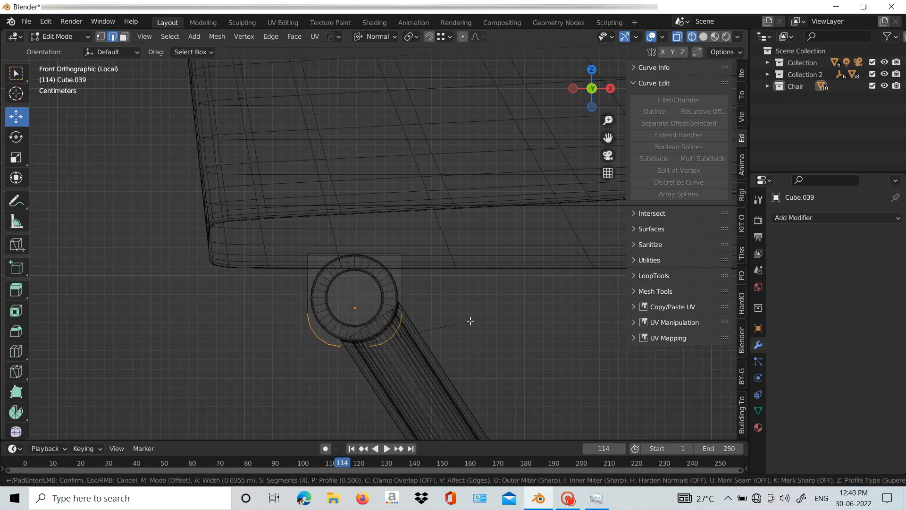
left_click(482, 333)
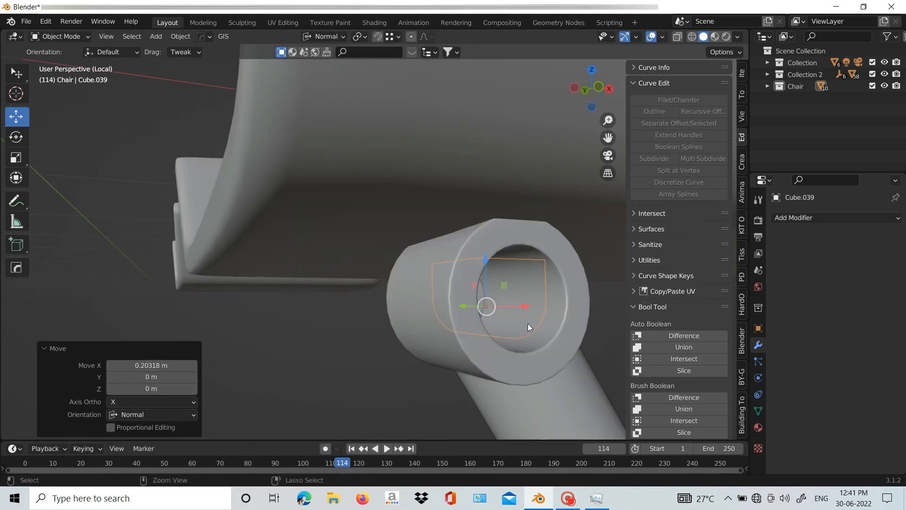
Move the rounded bracket -0.026483 m along global Y to the end of the hinge head.
key("g")
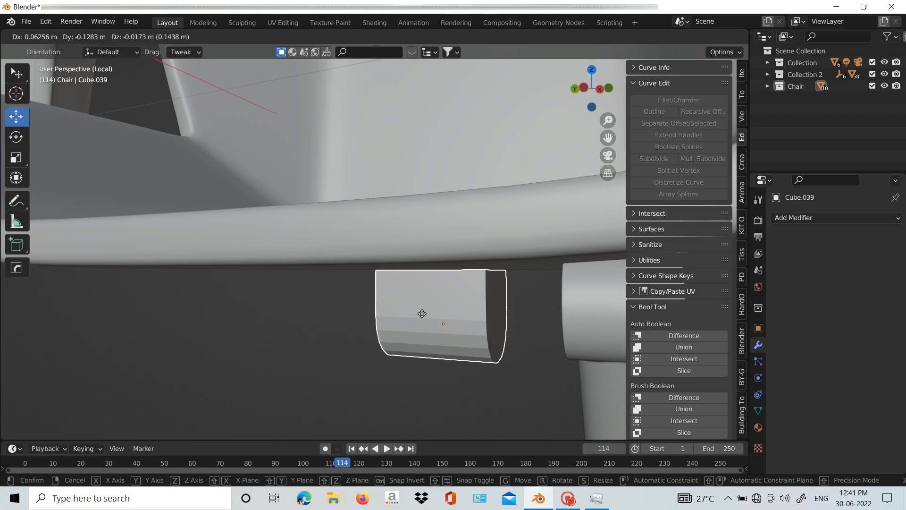
right_click(421, 313)
middle_click_drag(302, 311, 268, 310)
left_click_drag(268, 311, 494, 314)
middle_click_drag(396, 309, 472, 307)
key("KP_1")
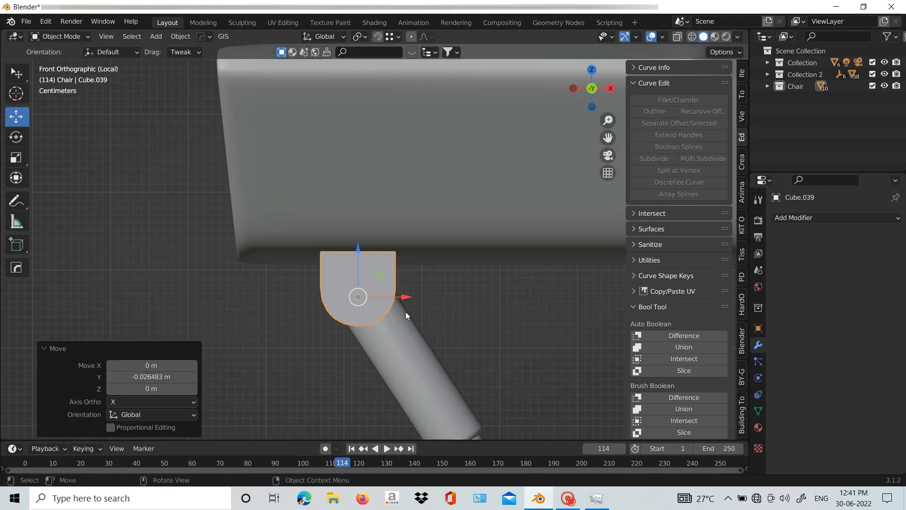
Thin the rounded bracket along Y and shift it against the end of the hinge head.
middle_click_drag(406, 312, 460, 326)
key("s")
key("y")
left_click(493, 332)
left_click_drag(455, 309, 491, 339)
key("s")
key("y")
Bevel the edges of the thinned bracket beneath the seat.
middle_click_drag(491, 338, 428, 302)
left_click(547, 257)
left_click(521, 258)
key("ctrl+b")
left_click(527, 259)
key("ctrl+b")
left_click(503, 242)
left_click(454, 278, "shift")
key("alt+a")
scroll(411, 280, "down", 5)
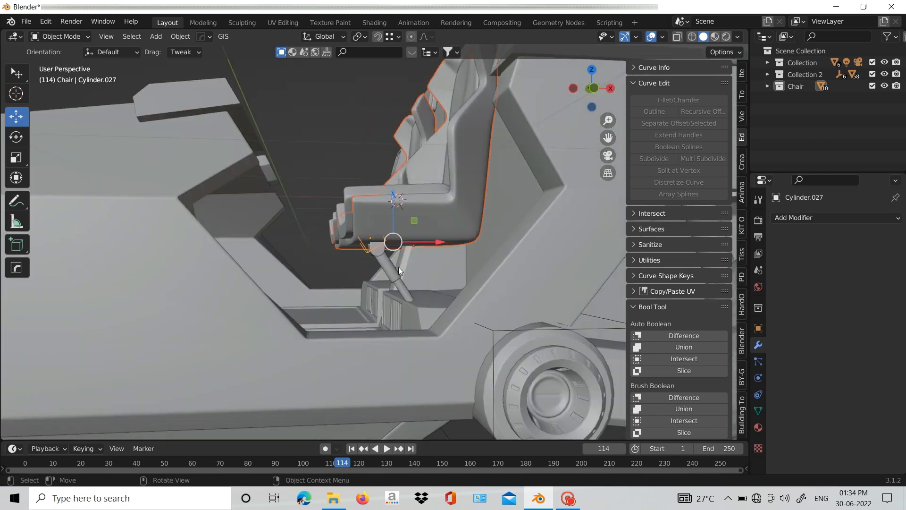
Isolate the seats with the hinged rod parts and mirror the bracket using the seat as mirror object.
left_click(393, 265, "shift")
key("slash")
middle_click_drag(392, 263, 490, 236)
key("alt+a")
left_click(587, 295)
left_click(525, 295, "shift")
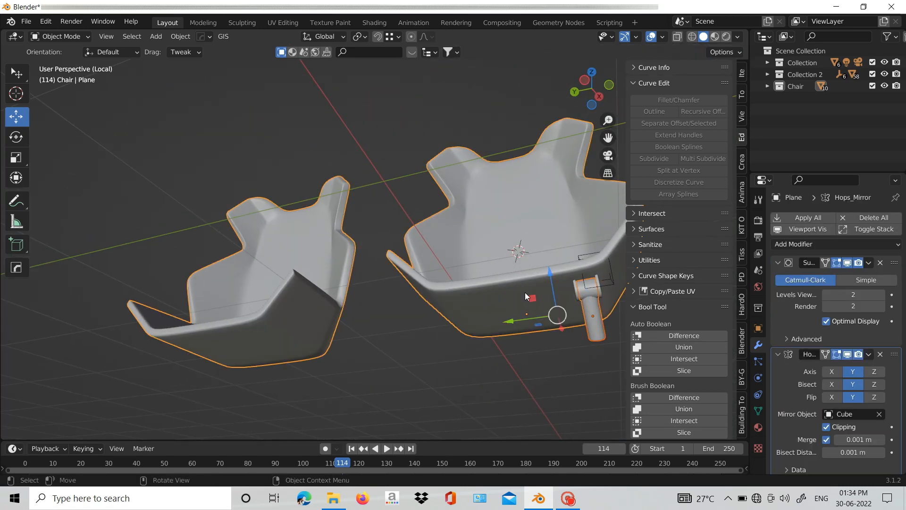
left_click(599, 286)
left_click(536, 305, "shift")
key("alt+x")
left_click(597, 287)
Mirror the hinged outer rod beneath the seat using the seat as mirror object.
scroll(876, 352, "down", 3)
left_click(869, 350)
left_click(853, 363)
middle_click_drag(553, 321, 547, 341)
left_click(590, 302, "shift")
key("alt+x")
left_click(610, 291)
Delete the leftover object beneath the seat.
key("alt+a")
left_click(557, 311)
scroll(547, 342, "up", 3)
key("Delete")
Set up the Y-axis mirror of the remaining rod with the seat as mirror object.
scroll(480, 373, "down", 3)
middle_click_drag(480, 373, 472, 352)
left_click(488, 317)
left_click(506, 289, "shift")
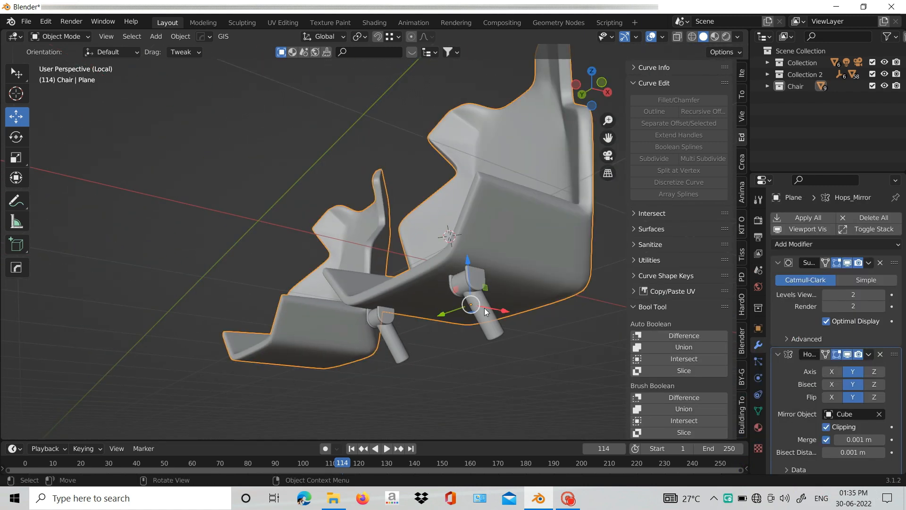
left_click(485, 309)
left_click(867, 419)
left_click(823, 403)
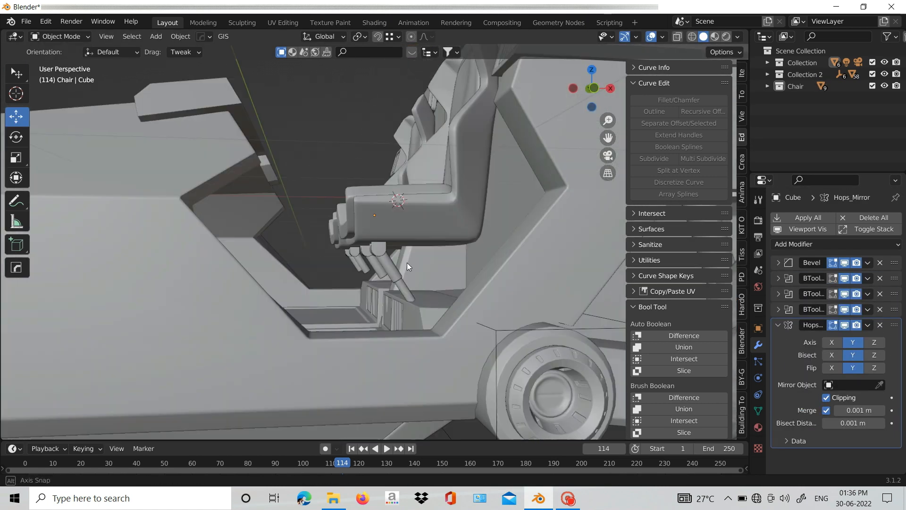
Isolate the mirrored inner rods beneath the seats in local view.
middle_click_drag(407, 262, 411, 306)
left_click(440, 287)
left_click(445, 233, "shift")
left_click(412, 307)
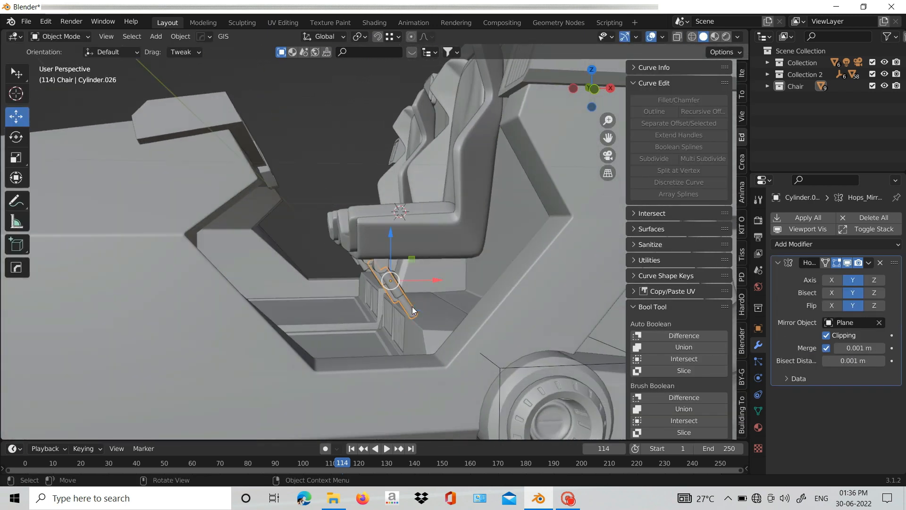
key("KP_Divide")
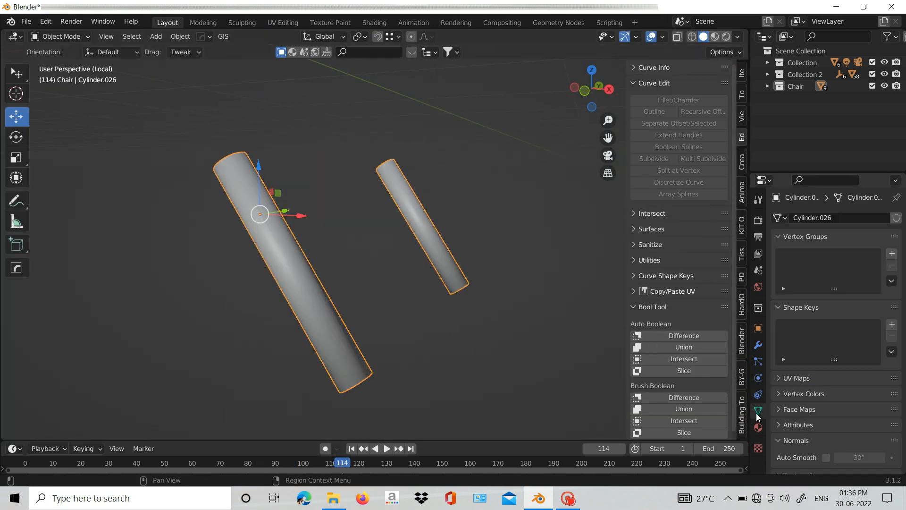
Duplicate the inner rod in place, reduce the copy to a short cylinder at the lower end and set its origin to geometry.
key("shift+d")
right_click(370, 318)
left_click(324, 37)
left_click(289, 187)
left_click_drag(240, 166, 367, 370)
scroll(423, 351, "down", 1)
middle_click_drag(423, 350, 415, 369)
left_click_drag(336, 336, 325, 313)
right_click(325, 296)
mouse_move(325, 296)
left_click(450, 310)
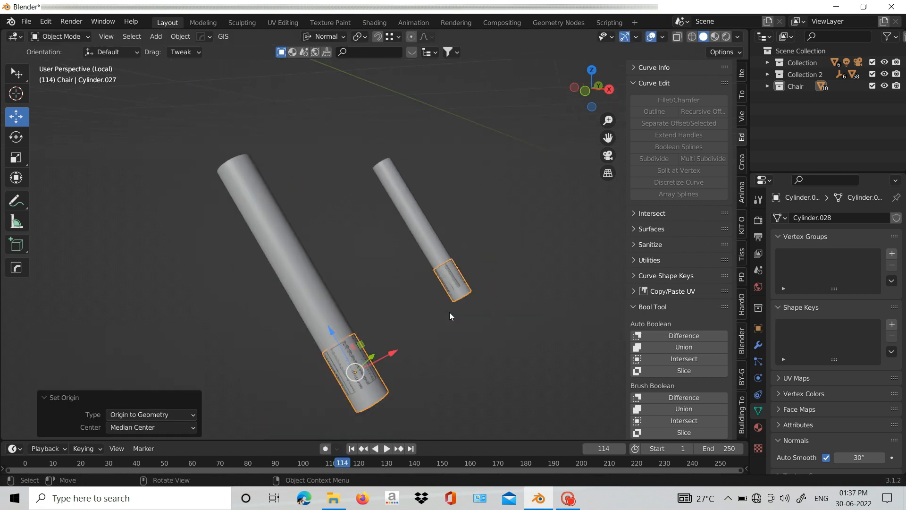
Turn the short cylinder crosswise at the inner rod's lower end and scale it along Z and overall as a cross head.
type("0")
key("Return")
key("KP_7")
scroll(415, 375, "up", 2)
middle_click_drag(273, 321, 257, 269)
left_click_drag(273, 341, 288, 365)
key("s")
key("z")
key("KP_1")
key("s")
left_click(410, 338)
key("shift+z")
key("shift+z")
Try to adjust the cross head at the rod's lower end, and undo the last change.
middle_click_drag(409, 338, 336, 354)
key("q")
left_click(398, 350)
left_click(398, 349)
scroll(336, 354, "down", 3)
left_click(335, 356)
left_click_drag(335, 356, 338, 356)
middle_click_drag(358, 361, 408, 309)
key("ctrl+z")
left_click(410, 323)
Line the cross head up with the inner rod's lower end and adjust its geometry along Z.
key("Tab")
key("Tab")
left_click_drag(363, 325, 375, 333)
middle_click_drag(376, 333, 347, 375)
left_click(402, 339)
middle_click_drag(403, 339, 472, 295)
key("a")
key("z")
left_click(390, 321)
Merge the cross head into the inner rod with a Boolean union and keep a 0.001618 m Bevel modifier.
key("Tab")
key("Tab")
left_click(757, 345)
left_click(778, 262)
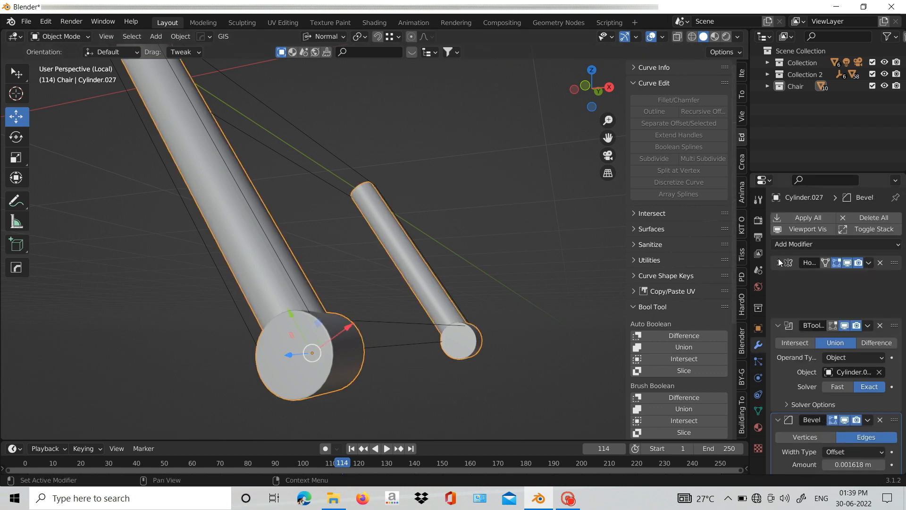
left_click_drag(779, 262, 779, 293)
Inset both end faces of the inner rod's cross head, bridge them into a through hole and exit local view.
key("Tab")
middle_click_drag(310, 386, 362, 342)
left_click(362, 341)
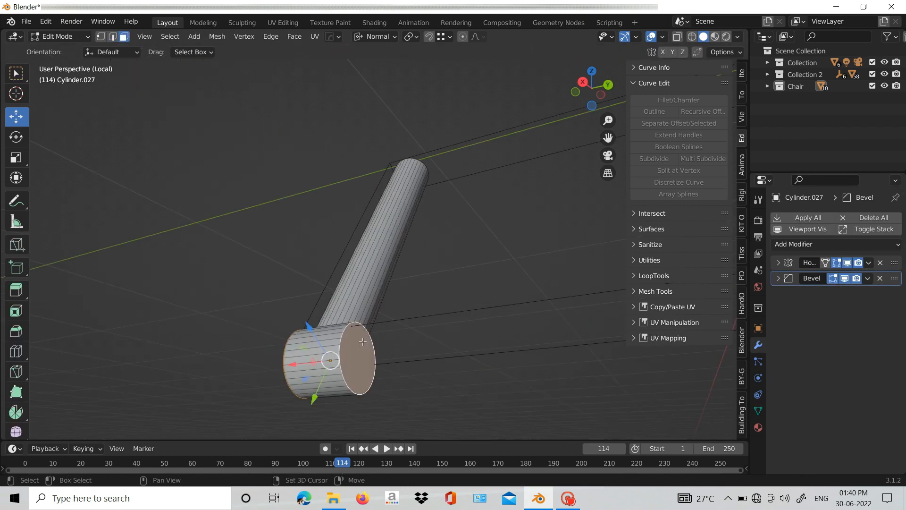
left_click(476, 316)
key("ctrl+e")
left_click(437, 200)
scroll(377, 283, "up", 1)
middle_click_drag(370, 288, 496, 333)
key("Caps_Lock")
key("Tab")
key("slash")
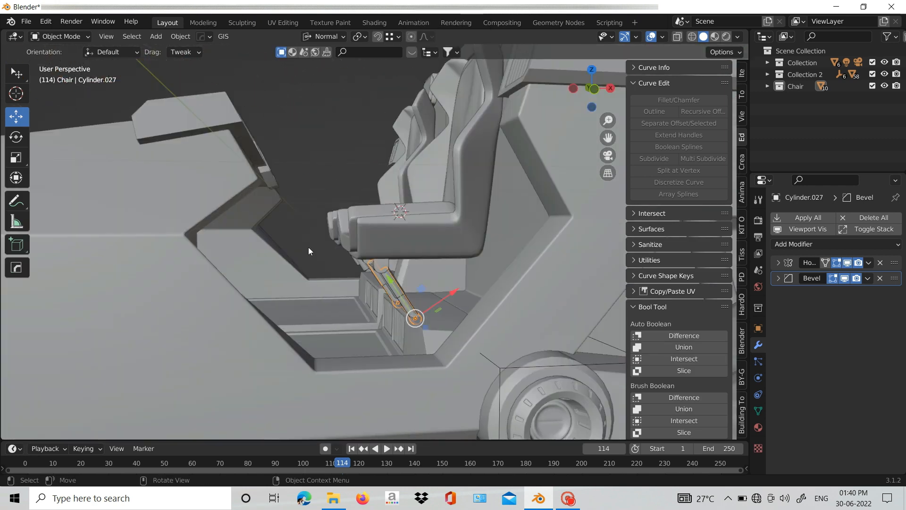
Delete the leftover cylinder at the inner rod's lower end.
scroll(398, 351, "up", 3)
left_click(418, 325)
key("Delete")
Adjust the inner rod's geometry in wireframe and slide it up along its length into the outer rod.
left_click(423, 326)
key("KP_1")
scroll(396, 321, "up", 5)
key("Tab")
key("shift+z")
mouse_move(327, 273)
left_mouse_down()
mouse_move(278, 228)
mouse_move(314, 257)
mouse_move(313, 274)
left_mouse_up()
key("Tab")
left_click_drag(361, 344, 348, 323)
key("shift+z")
Rotate and shift the hinged rods beneath the seat so the lower head meets the floor step.
mouse_move(264, 253)
middle_mouse_down()
mouse_move(341, 299)
mouse_move(389, 285)
middle_mouse_up()
key("KP_1")
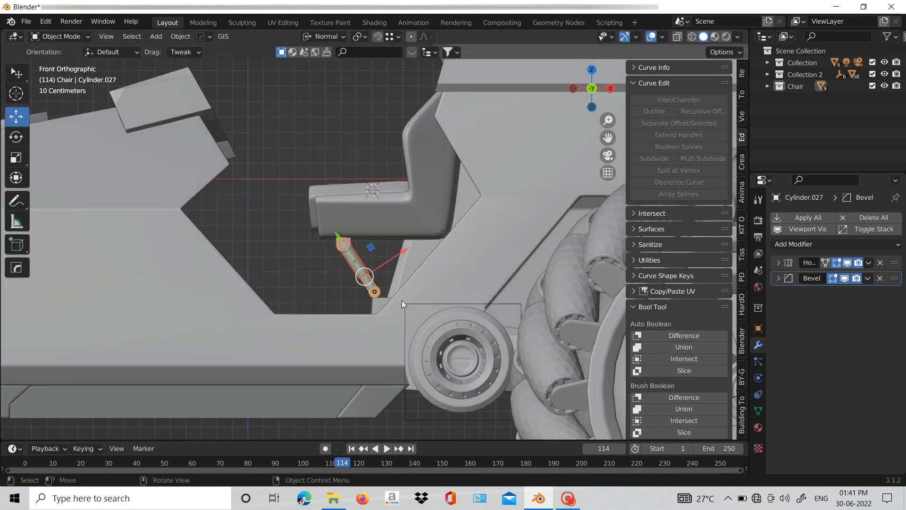
scroll(401, 300, "up", 3)
key("r")
left_click(390, 279)
left_click_drag(398, 313, 403, 311)
key("r")
left_click(431, 259)
Nudge the rods in front view until the lower cross head sits just above the floor step.
left_click(339, 282)
left_click(325, 36)
left_click(315, 95)
left_click_drag(314, 242, 313, 239)
left_click(366, 273)
scroll(377, 288, "up", 4)
middle_click_drag(365, 273, 367, 307)
scroll(407, 318, "down", 4)
key("KP_1")
scroll(375, 326, "up", 3)
left_click(357, 331)
left_click_drag(348, 319, 350, 322)
middle_click_drag(350, 321, 241, 243)
Add a cube, scale it down and move it onto the inner rod's lower cross head.
left_click(241, 243)
scroll(330, 246, "down", 5)
key("shift+a")
mouse_move(431, 226)
left_click(482, 237)
key("s")
left_click(425, 165)
key("g")
key("z")
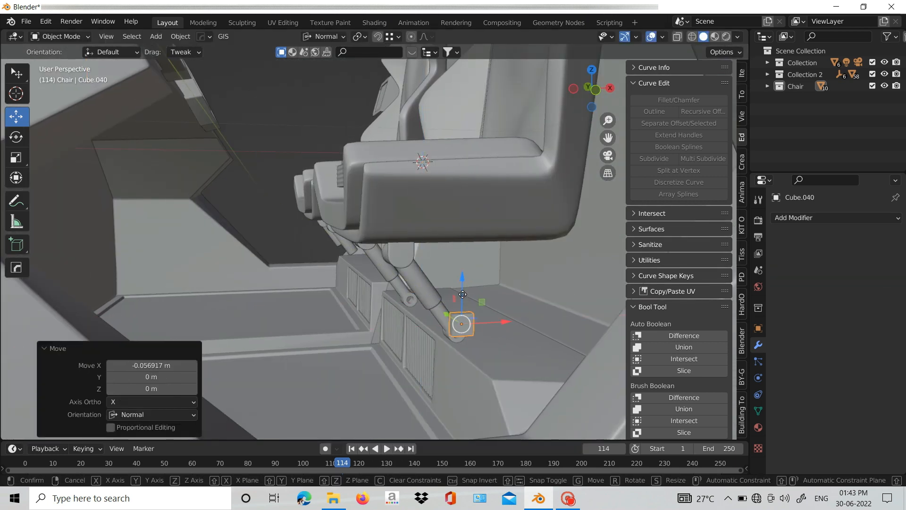
left_click_drag(462, 294, 463, 309)
Narrow the cube along X in front wireframe view and centre it over the inner rod's lower cross head.
key("KP_1")
scroll(418, 325, "up", 8)
middle_click_drag(418, 325, 387, 240, "shift")
key("shift+z")
left_click_drag(393, 366, 405, 365)
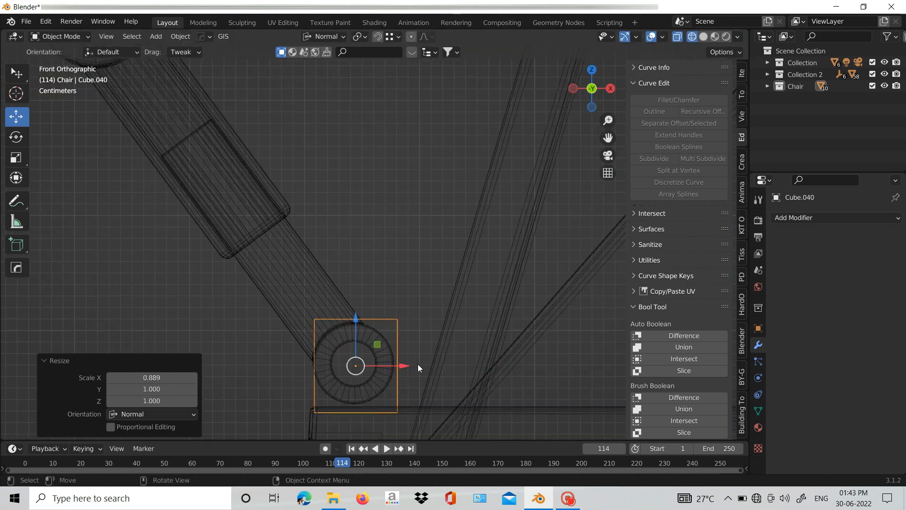
left_click(440, 352)
left_click(399, 365)
left_click_drag(399, 366, 401, 366)
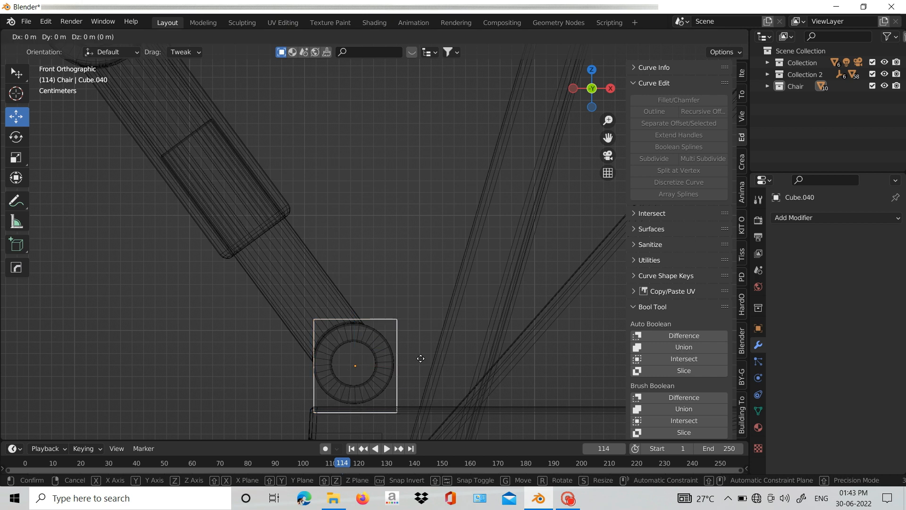
left_click(418, 358)
key("s")
key("x")
left_click(415, 359)
Apply the cube's scale and bevel its two upper corner edges to round the bracket's top.
key("shift+z")
key("shift+z")
key("ctrl+a")
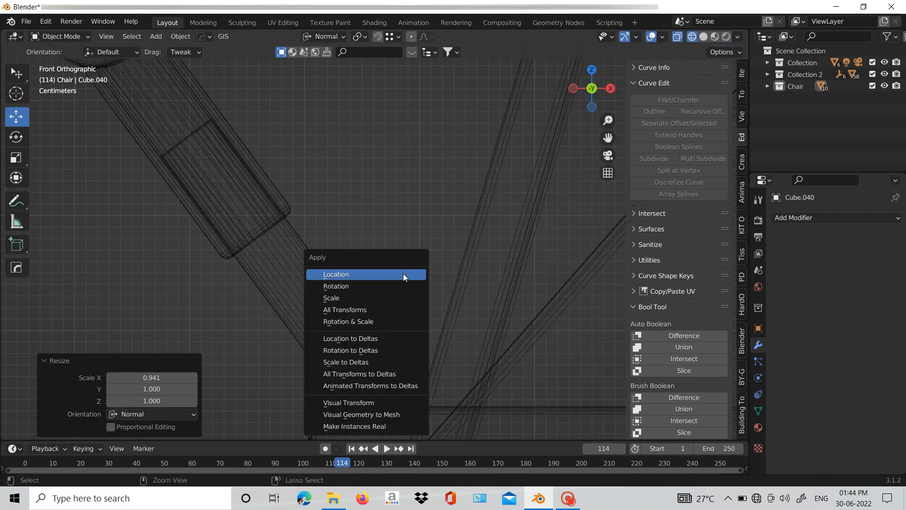
left_click(356, 298)
key("Tab")
left_click_drag(290, 300, 326, 331)
left_click_drag(410, 301, 392, 322, "shift")
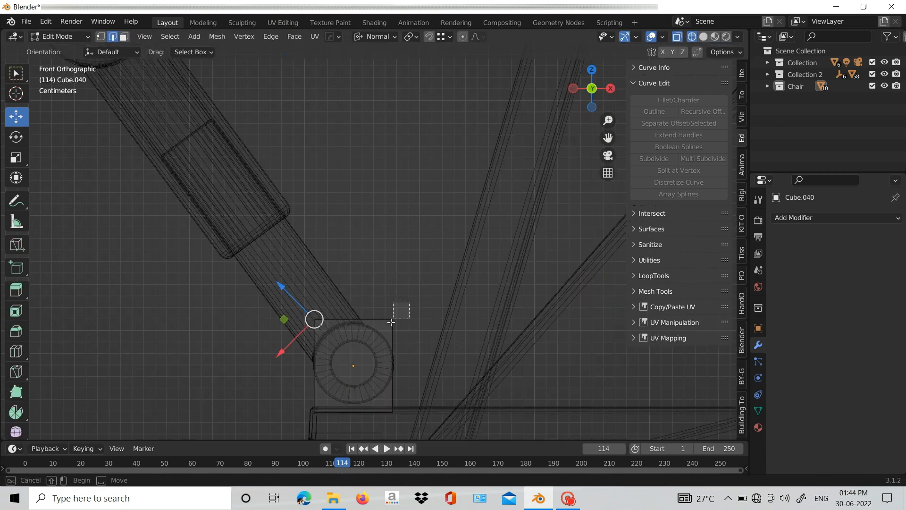
left_click(444, 335)
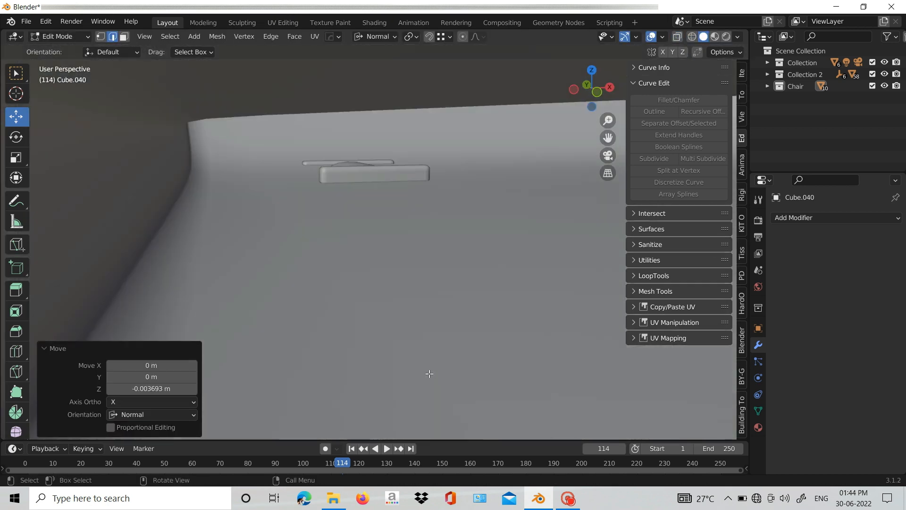
Extrude the narrow face strip at the bracket's base in place.
middle_click_drag(429, 372, 343, 294, "shift")
left_click(270, 272)
middle_click_drag(277, 246, 520, 331)
key("3")
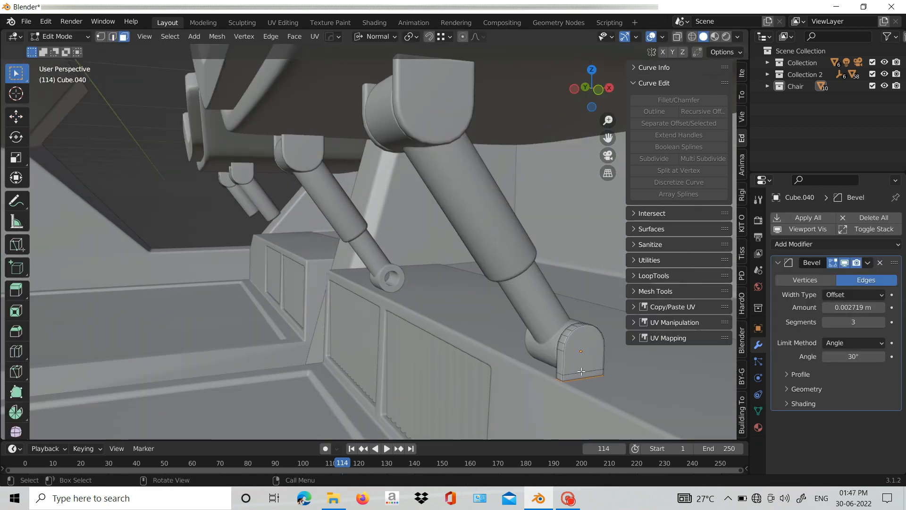
left_click(582, 374)
key("e")
right_click(583, 374)
Set the transform orientation to Global and pull the extruded base face outward to form a foot flange.
left_click(376, 36)
left_click(373, 68)
left_click(17, 117)
left_click_drag(568, 364, 570, 365)
mouse_move(588, 393)
middle_mouse_down()
mouse_move(572, 397)
mouse_move(582, 394)
middle_mouse_up()
left_click(515, 386)
middle_click_drag(515, 386, 552, 383)
left_click_drag(538, 368, 535, 365)
key("Tab")
middle_click_drag(529, 366, 466, 298)
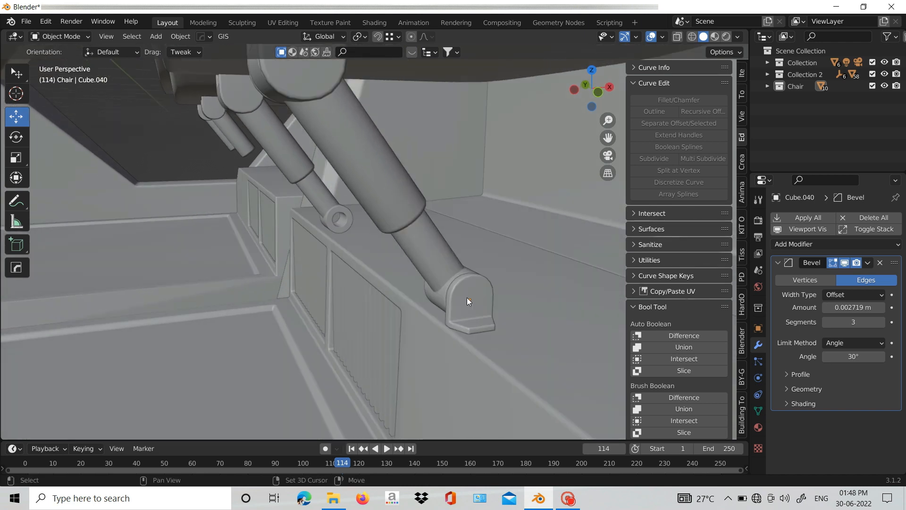
key("shift+a")
mouse_move(434, 225)
left_click(512, 387)
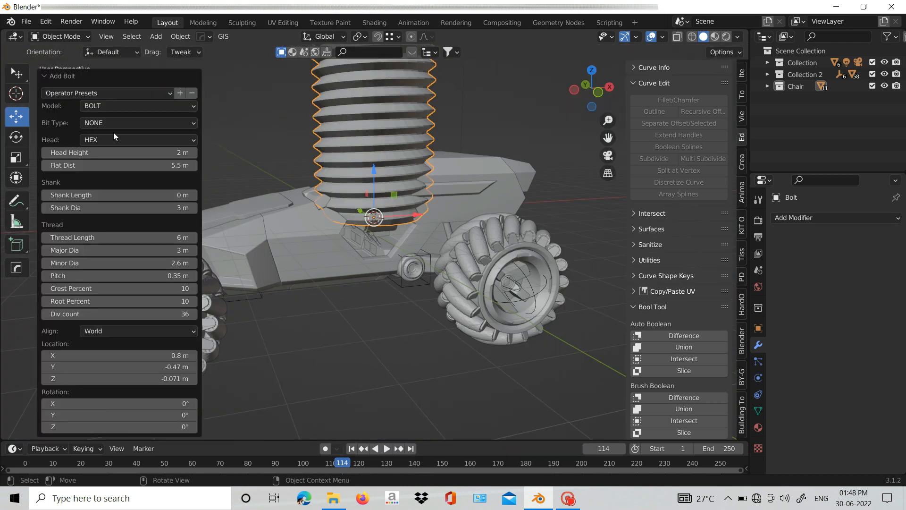
left_click(47, 152)
key("ctrl+z")
Add a bolt mesh and scale it down to fit the bracket's foot flange.
scroll(391, 245, "up", 6)
key("shift+a")
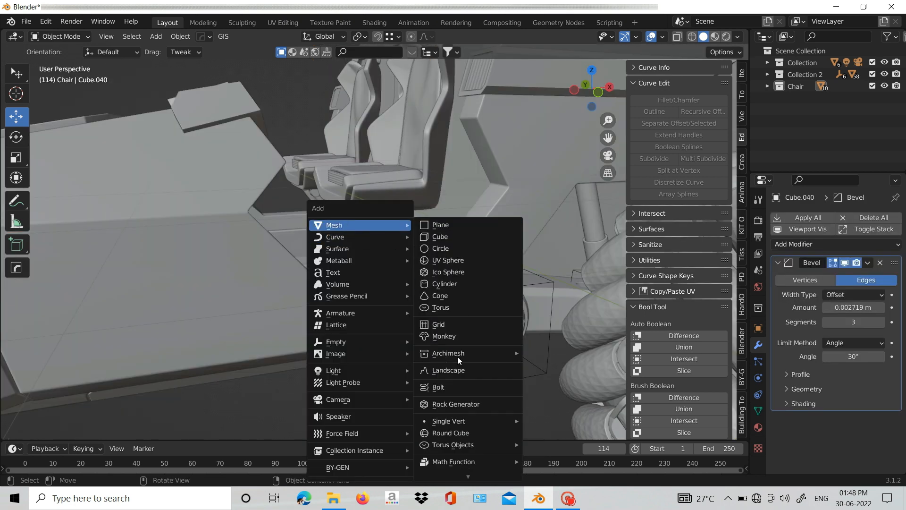
left_click(455, 402)
scroll(372, 154, "down", 5)
key("s")
left_click(389, 238)
scroll(418, 230, "up", 8)
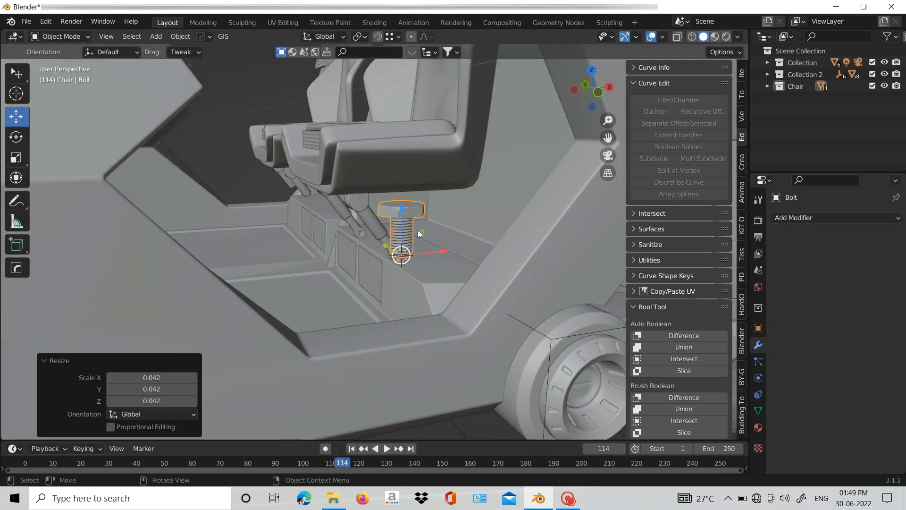
key("s")
left_click(460, 302)
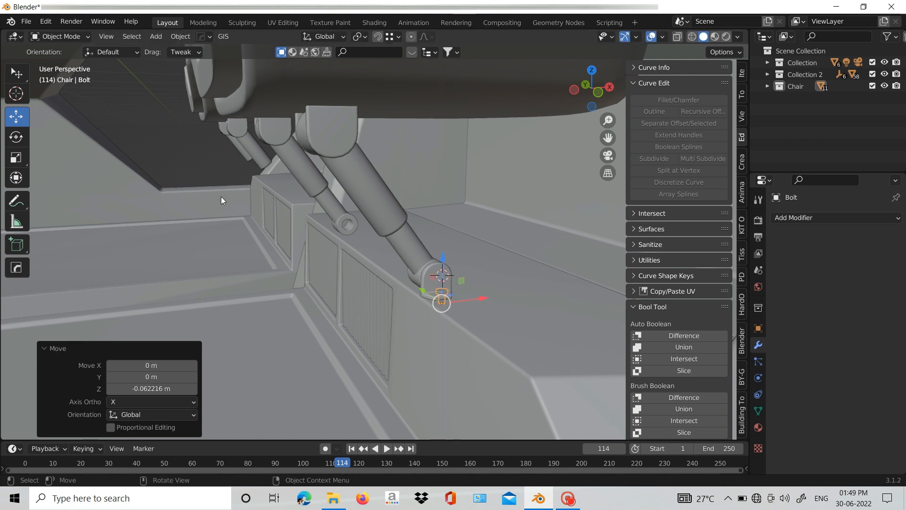
Move the bolt onto the bracket's foot flange and stretch it along Z in front view.
middle_click_drag(223, 198, 227, 209)
scroll(227, 209, "up", 3)
left_click_drag(504, 365, 507, 369)
left_click_drag(561, 368, 554, 369)
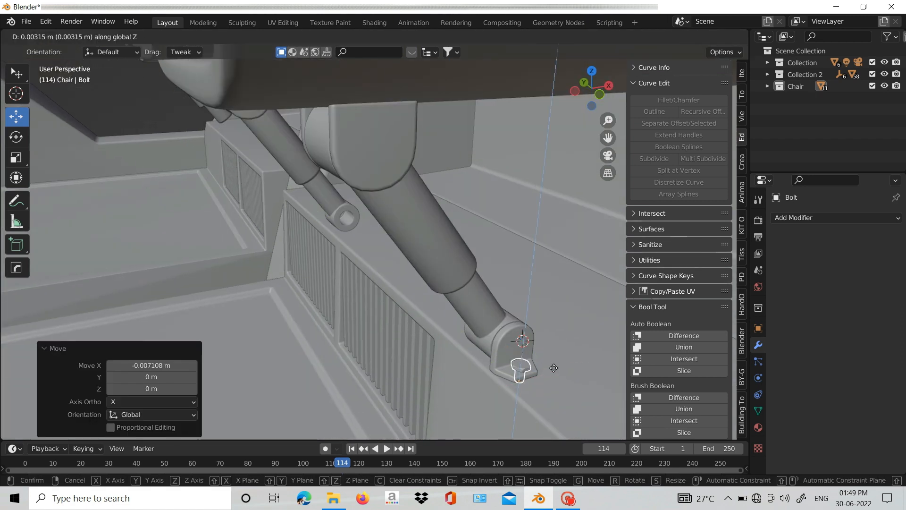
left_click(554, 365)
middle_click_drag(554, 365, 395, 247)
key("KP_1")
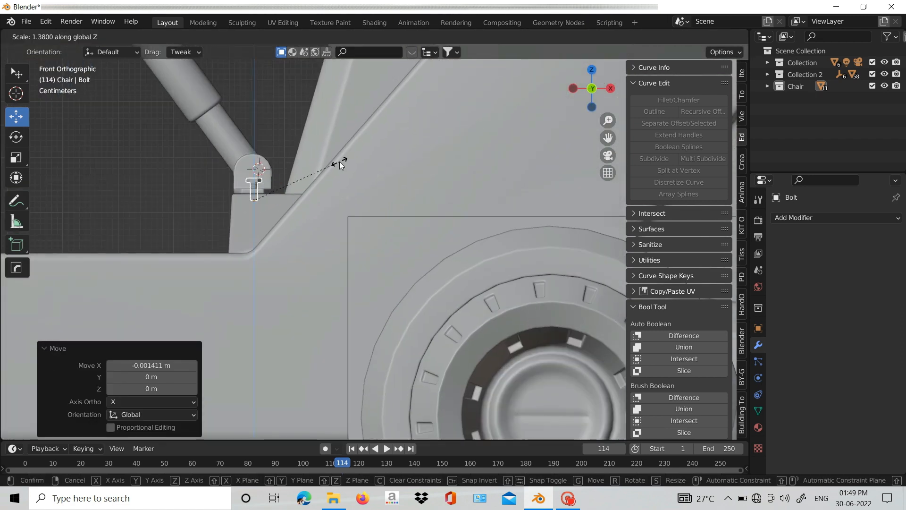
Isolate the bracket and bolt and fine-tune their fit at the foot flange.
key("KP_Divide")
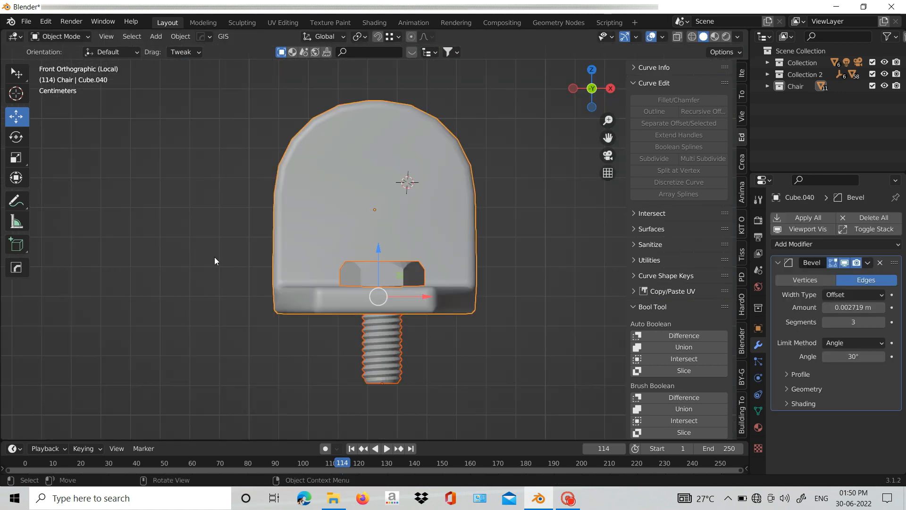
left_click_drag(425, 368, 421, 374)
middle_click_drag(340, 291, 415, 322)
left_click_drag(341, 336, 353, 339)
left_click(368, 321)
key("Tab")
left_click_drag(398, 293, 405, 294)
key("Tab")
left_click(395, 283)
left_click_drag(346, 339, 349, 339)
middle_click_drag(373, 312, 297, 268)
left_click(298, 268)
middle_click_drag(352, 278, 421, 307)
key("KP_Divide")
middle_click_drag(287, 229, 315, 257)
left_click(468, 369)
left_click(449, 335)
left_click(478, 381)
left_click(522, 417)
Mirror the lower bracket about the seat onto the second rod.
scroll(523, 417, "down", 4)
middle_click_drag(405, 302, 415, 243)
scroll(415, 243, "up", 2)
left_click(458, 257)
left_click(815, 406)
left_click(439, 119, "shift")
Apply the foot bolt's mirror modifier and mirror the bolt about the seat.
left_click(462, 262)
left_click(868, 263)
left_click(837, 277)
left_click(446, 123, "shift")
left_click(482, 140)
Apply the lower bracket's mirror modifier and mirror the bracket across the vehicle to the opposite seat.
left_click(454, 259)
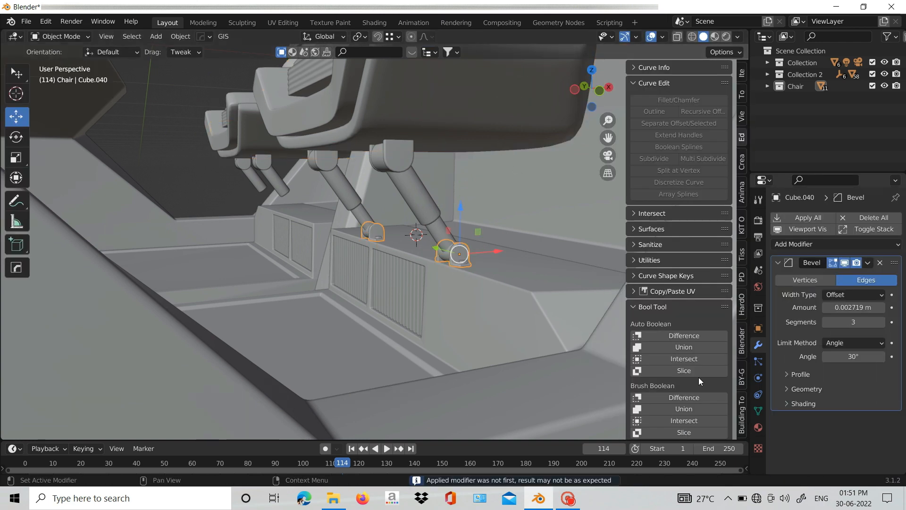
left_click(151, 338, "shift")
key("alt+x")
left_click(346, 83)
Mirror the inner rods across the vehicle to the opposite seat.
left_click(425, 205)
left_click(151, 337, "shift")
key("alt+x")
left_click(415, 199)
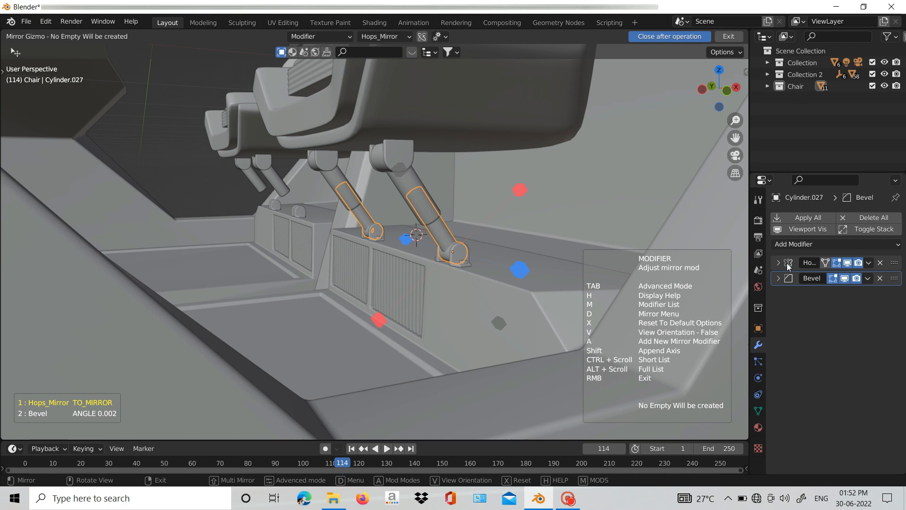
right_click(440, 221)
left_click(163, 359, "shift")
key("alt+x")
left_click(347, 83)
Apply the foot bolt's mirror modifier and mirror the bolts across the vehicle to the opposite seat.
left_click(462, 263)
left_click(868, 263)
left_click(825, 277)
left_click(163, 349, "shift")
key("alt+x")
left_click(347, 86)
scroll(445, 223, "down", 9)
mouse_move(390, 148)
middle_mouse_down()
mouse_move(368, 137)
mouse_move(392, 136)
middle_mouse_up()
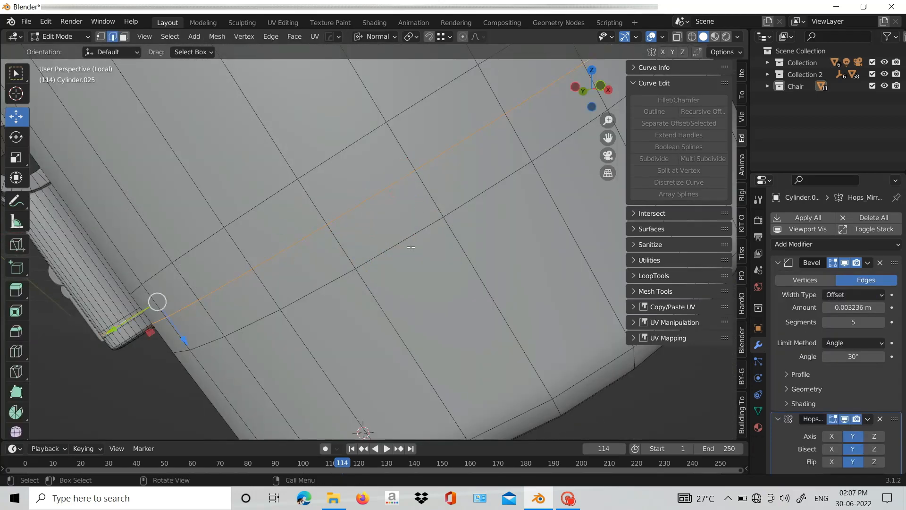
Scale the edge loop near the outer rod's lower end to 0.954.
key("s")
left_click(451, 178)
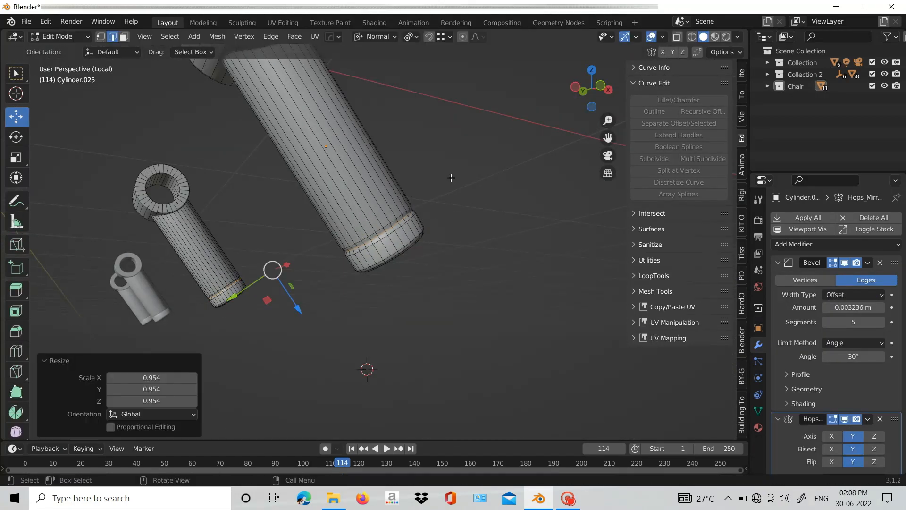
key("Tab")
scroll(378, 213, "down", 4)
middle_click_drag(350, 236, 302, 251)
scroll(358, 257, "up", 4)
Scale the outer rod's lower edge loop once more to refine the groove and leave the isolated view.
key("Tab")
key("s")
left_click(411, 267)
key("Tab")
scroll(378, 283, "down", 4)
left_click(354, 301)
key("KP_Divide")
middle_click_drag(354, 301, 308, 252)
scroll(290, 255, "up", 3)
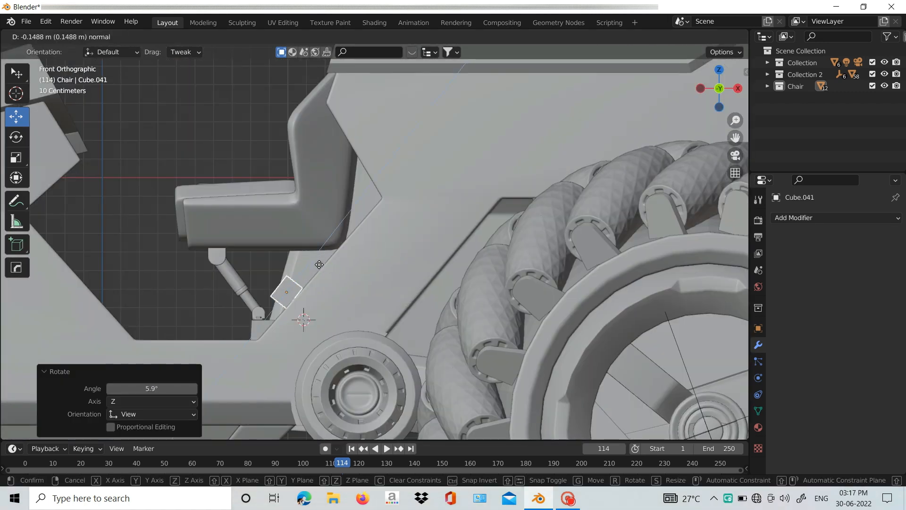
Stretch the tilted cube under the seat by 2.856 along its local Z and narrow it along Y into a support strut.
key("s")
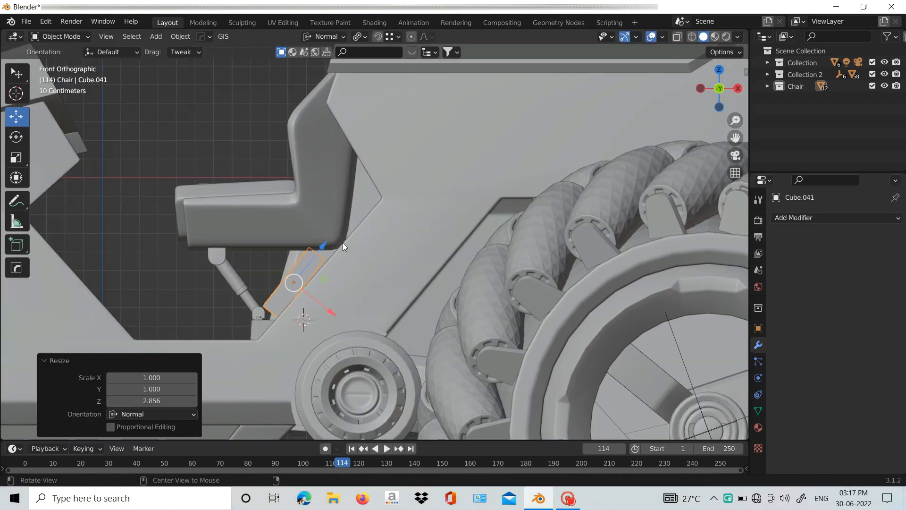
key("KP_7")
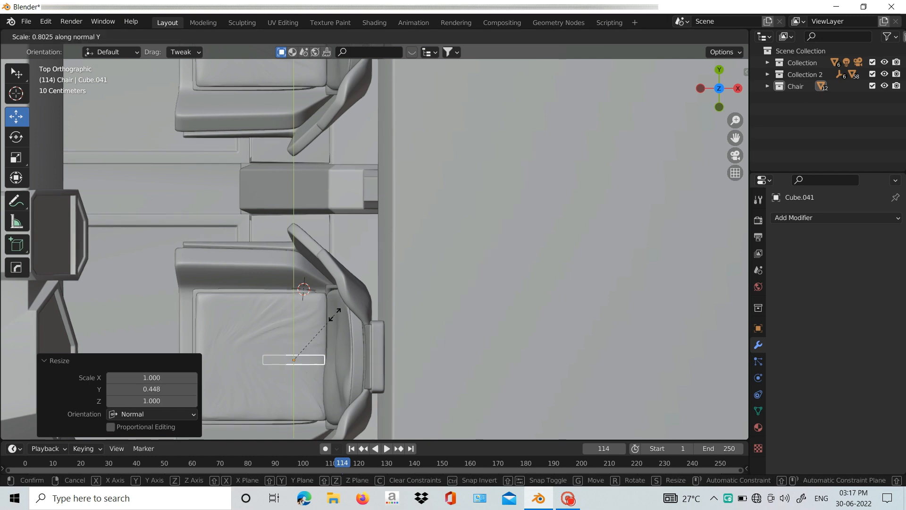
left_click(295, 333)
middle_click_drag(296, 333, 330, 245)
left_click(375, 310)
Isolate the seat, hinged rods and slanted strut, and select the strut.
middle_click_drag(376, 310, 358, 234)
left_click(358, 234, "shift")
left_click(266, 304, "shift")
key("KP_Divide")
left_click(508, 344)
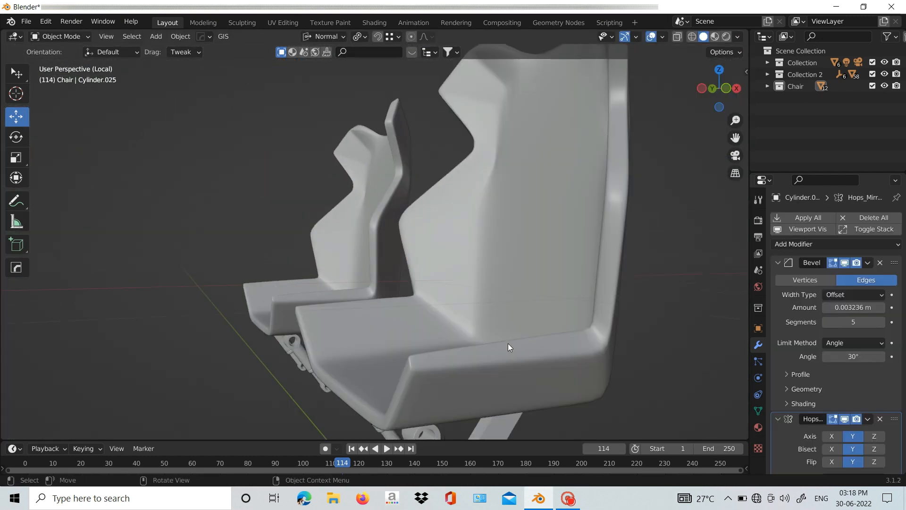
middle_click_drag(508, 344, 477, 283)
left_click(405, 302)
Resize the slanted strut along its local Z and slide it along that axis beneath the seat in front view.
key("KP_1")
key("s")
key("z")
key("z")
left_click(437, 301)
key("g")
key("z")
key("z")
left_click(435, 302)
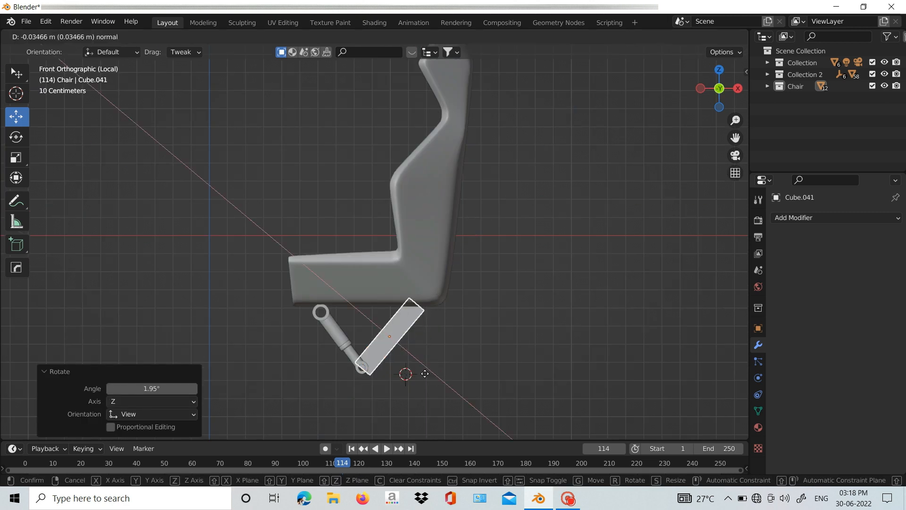
Shift the slanted strut about 0.035 m perpendicular to its length and apply its scale.
left_click_drag(425, 374, 424, 374)
key("ctrl+a")
left_click(415, 335)
Isolate the strut alone and bevel its four end corner edges into fully rounded ends.
key("KP_Divide")
key("KP_Divide")
key("Tab")
middle_click_drag(346, 324, 283, 342)
left_click(275, 351)
left_click(419, 118, "shift")
middle_click_drag(419, 128, 395, 157)
left_click(388, 157, "shift")
left_click(363, 340, "shift")
key("ctrl+b")
mouse_move(362, 345)
middle_mouse_down()
mouse_move(496, 251)
mouse_move(439, 276)
middle_mouse_up()
left_click(529, 266)
Shade the rounded strut smooth and enable Auto Smooth at 30°.
key("Tab")
right_click(422, 247)
left_click(421, 246)
middle_click_drag(421, 246, 477, 227)
left_click(758, 410)
left_click(826, 457)
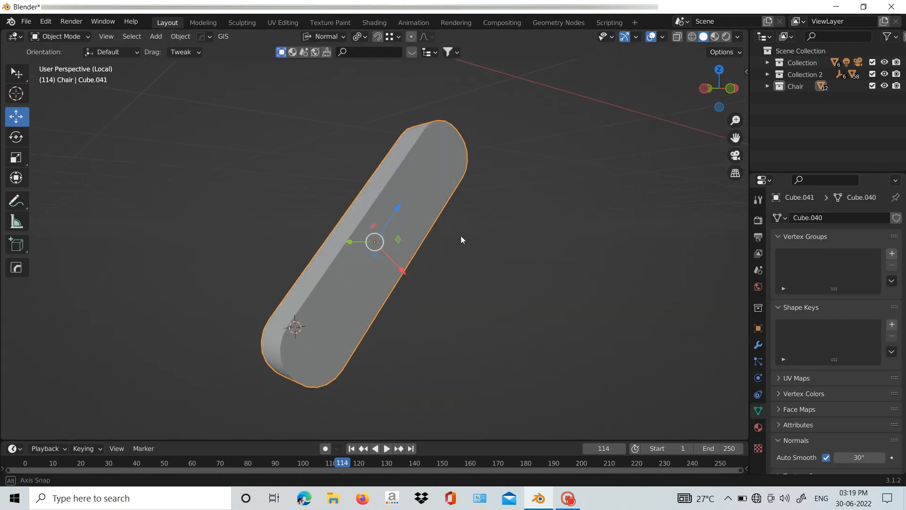
Cut six centred edge loops across the strut's two long narrow sides.
scroll(360, 214, "up", 3)
left_click(359, 214)
right_click(360, 214)
middle_click_drag(435, 257, 375, 250)
key("ctrl+r")
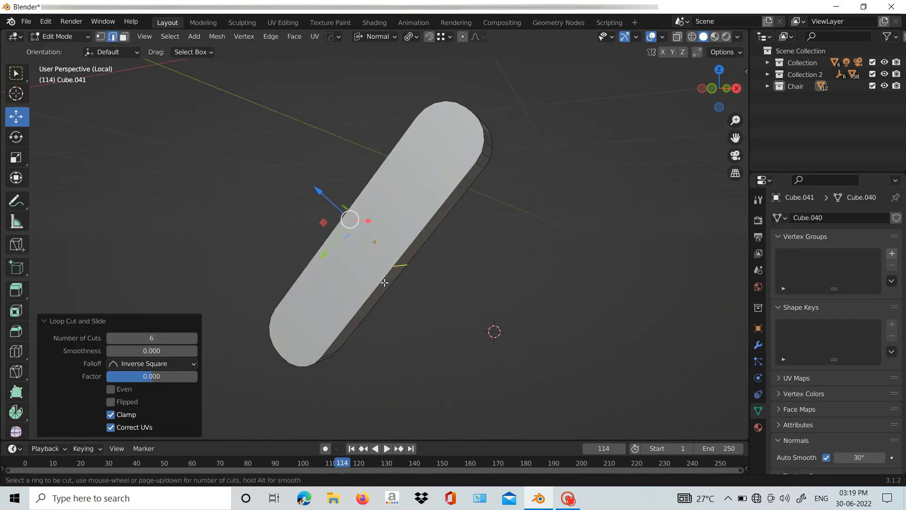
middle_click_drag(283, 215, 334, 227)
middle_click_drag(412, 293, 351, 283)
left_click(111, 337)
Connect the cut vertices across the strut's flat faces and pull the middle of its upper side inward.
middle_click_drag(273, 205, 350, 221)
key("1")
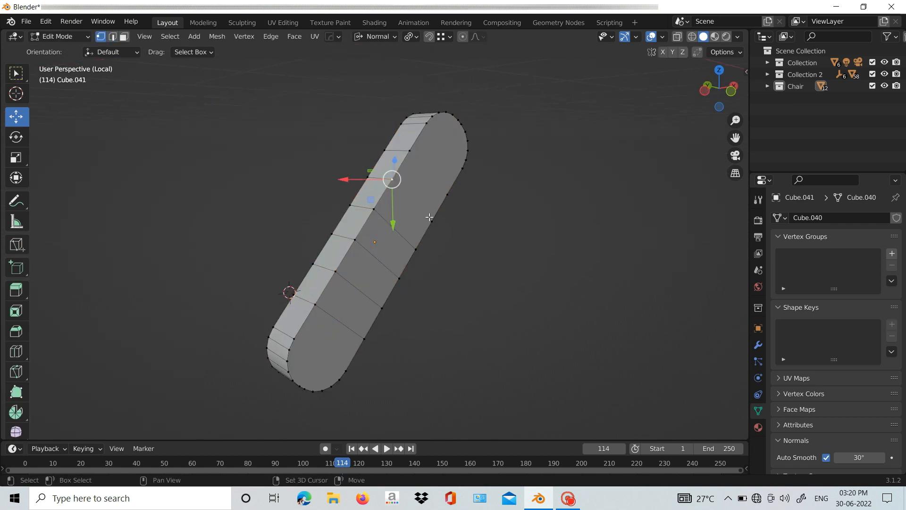
left_click_drag(338, 218, 344, 223)
middle_click_drag(472, 251, 406, 245)
left_click(440, 215)
middle_click_drag(440, 215, 406, 194)
Add edge loops beside the strut's upper section and push the face on its lower side inward there.
key("ctrl+r")
left_click(353, 308)
right_click(353, 308)
key("ctrl+r")
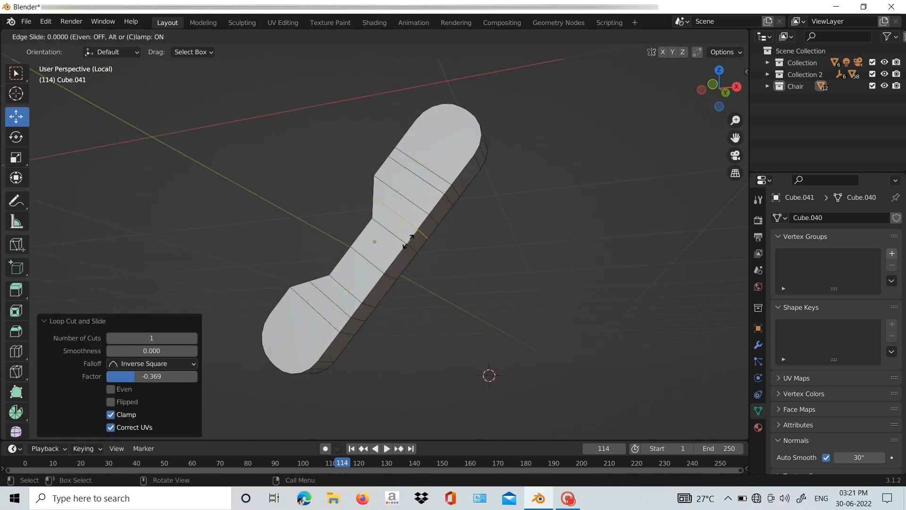
right_click(409, 242)
key("3")
left_click_drag(474, 237, 473, 236)
key("Tab")
mouse_move(456, 232)
middle_mouse_down()
mouse_move(475, 245)
mouse_move(446, 235)
middle_mouse_up()
key("Tab")
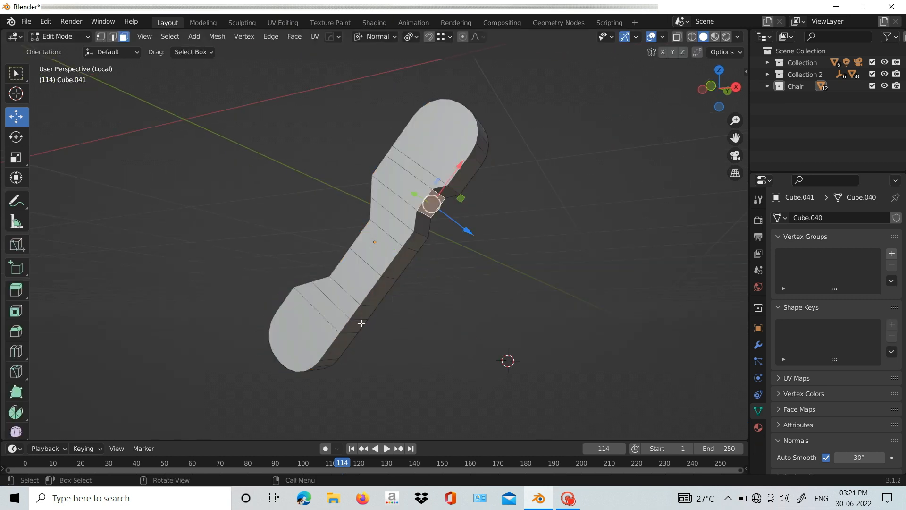
Cut edge loops near the strut's lower end and push the face between them inward by about 0.0138 m.
key("ctrl+r")
left_click(366, 294)
right_click(366, 293)
left_click(353, 315)
key("ctrl+r")
left_click(346, 325)
right_click(346, 325)
key("3")
left_click(363, 312)
left_click_drag(389, 344, 378, 344)
middle_click_drag(410, 278, 440, 276)
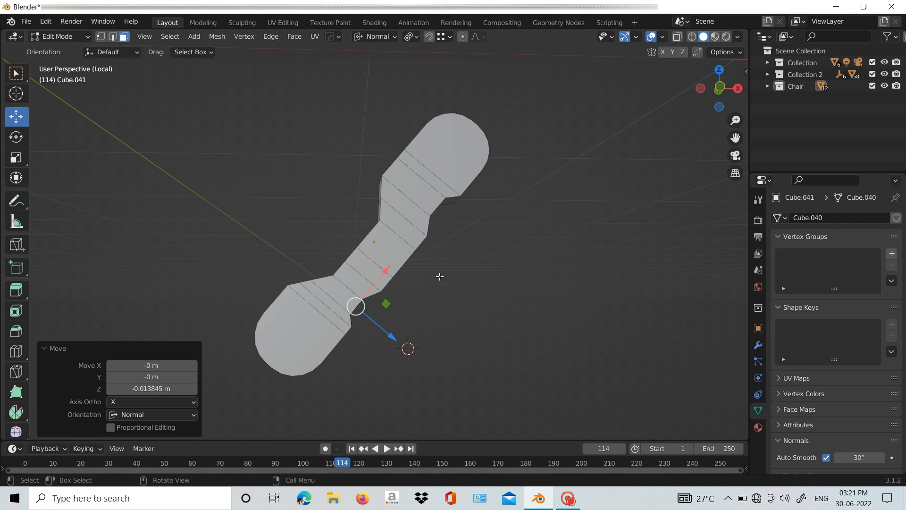
Add a HardOps bevel to the notched strut with width 0.008, 3 segments and profile 0.70.
key("Tab")
key("q")
left_click(444, 203)
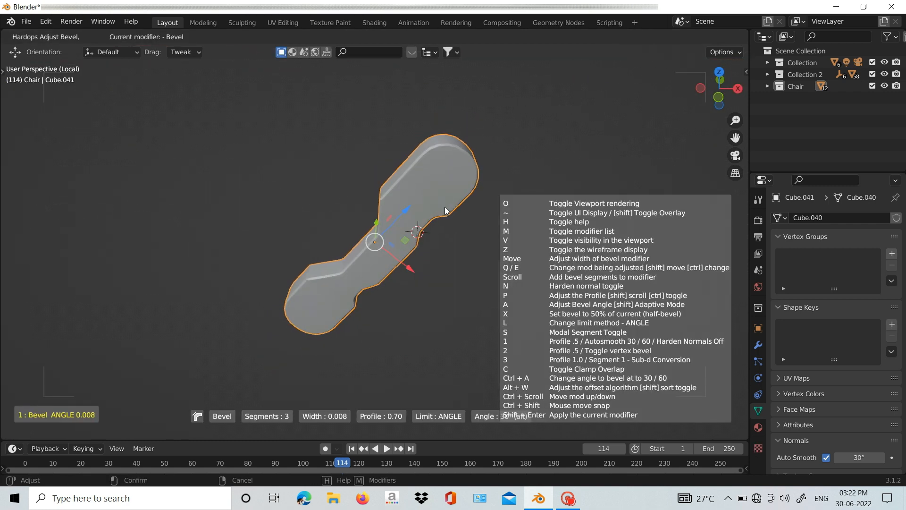
left_click(450, 211)
mouse_move(454, 207)
middle_mouse_down()
mouse_move(512, 151)
mouse_move(564, 187)
mouse_move(443, 221)
middle_mouse_up()
Leave the isolated view, scale the strut slightly along its local Z and adjust its X position in front view.
key("KP_Divide")
middle_click_drag(392, 233, 402, 288)
key("s")
key("z")
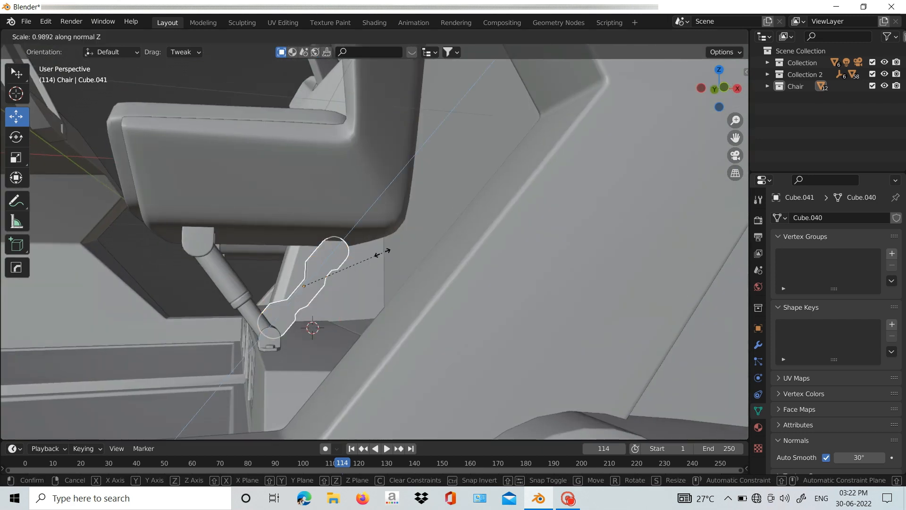
left_click(379, 254)
key("KP_1")
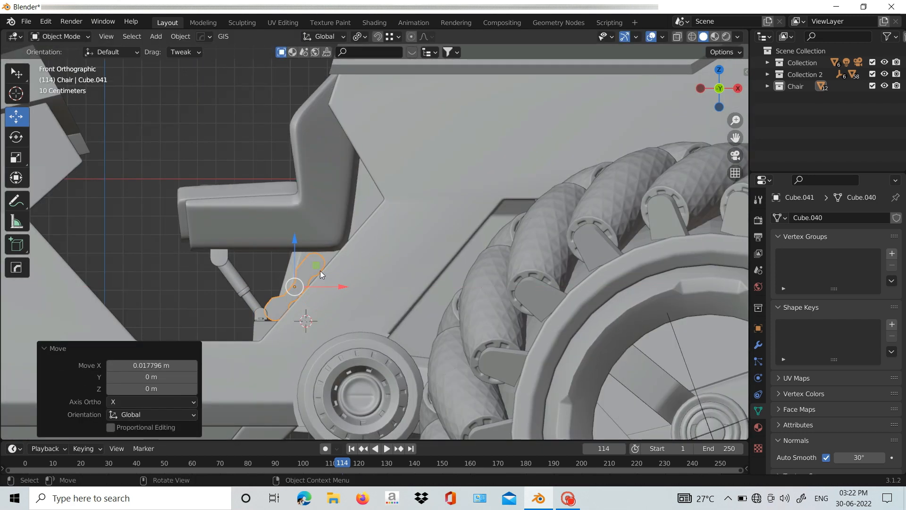
left_click_drag(333, 282, 331, 282)
middle_click_drag(331, 282, 416, 316)
Duplicate the strut in place, isolate it and make a linked copy moved aside.
key("shift+d")
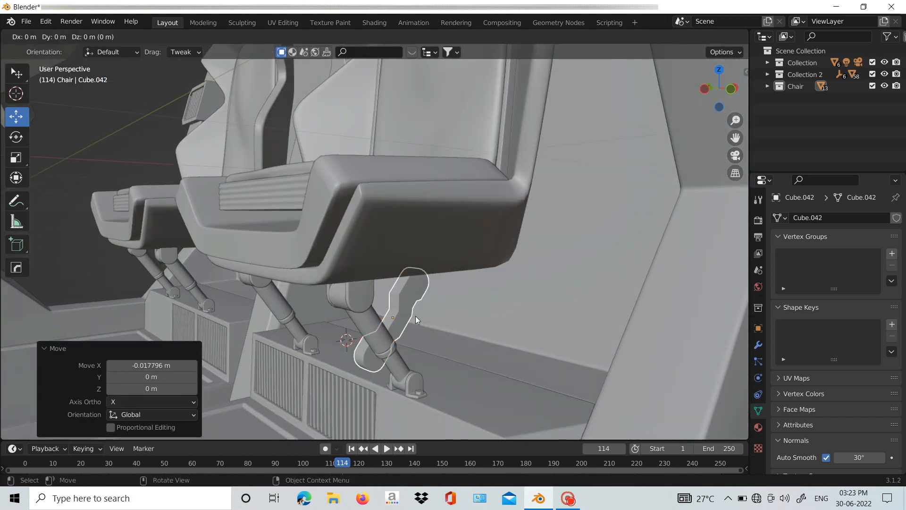
right_click(415, 316)
key("KP_Divide")
left_click_drag(317, 230, 301, 230)
right_click(302, 230)
key("alt+d")
left_click(396, 260)
left_click_drag(327, 240, 248, 226)
Edit and reposition the strut copy, leave the isolated view and delete the selected part.
middle_click_drag(317, 225, 324, 289)
key("Tab")
right_click(275, 293)
left_click(758, 345)
middle_click_drag(401, 283, 341, 231)
key("Tab")
left_click(349, 283)
left_click_drag(331, 242, 338, 242)
middle_click_drag(345, 278, 397, 325)
key("KP_Divide")
key("x")
left_click(299, 336)
Select the linked geometry of the lower rod and offset a rod copy about 0.2 m along global X.
key("Tab")
key("l")
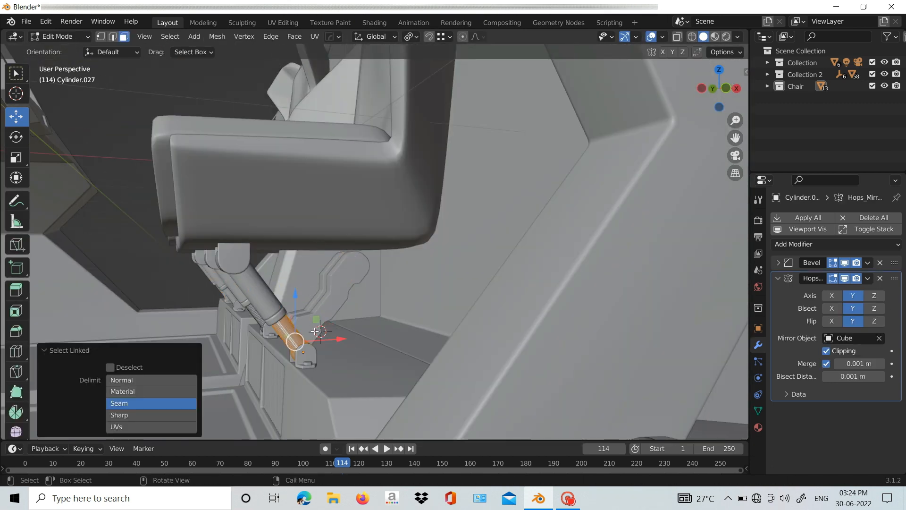
right_click(371, 345)
key("Tab")
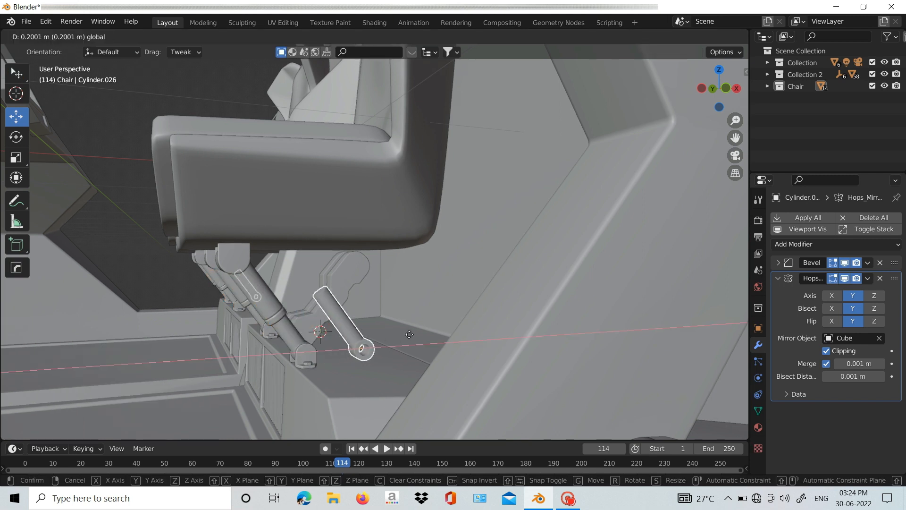
right_click(409, 334)
Isolate the ring-ended rod copy and move its open end -0.006152 m along local Y.
key("KP_Divide")
key("KP_Divide")
middle_click_drag(424, 306, 361, 277)
key("g")
key("y")
left_click(325, 323)
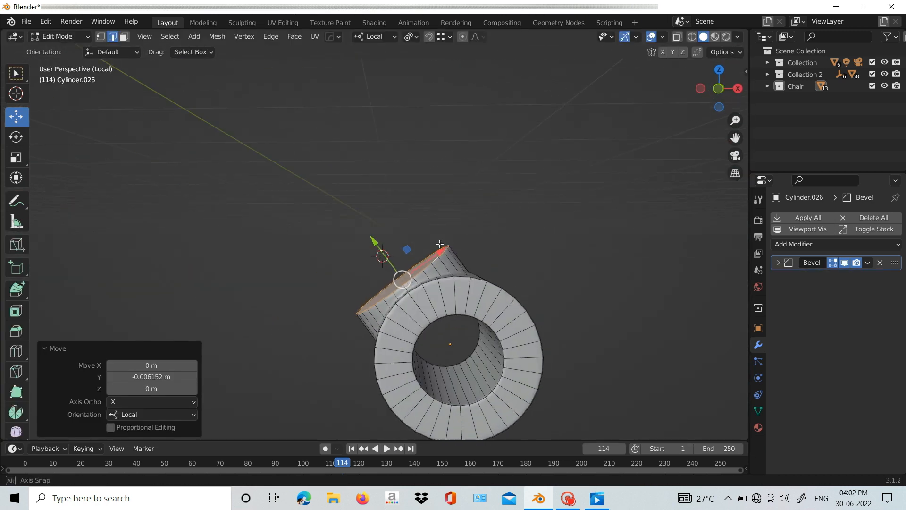
Extrude and scale the ring's open end into a wide flange, and extrude a thin central rod from it.
key("e")
key("Return")
key("s")
left_click(485, 245)
key("KP_1")
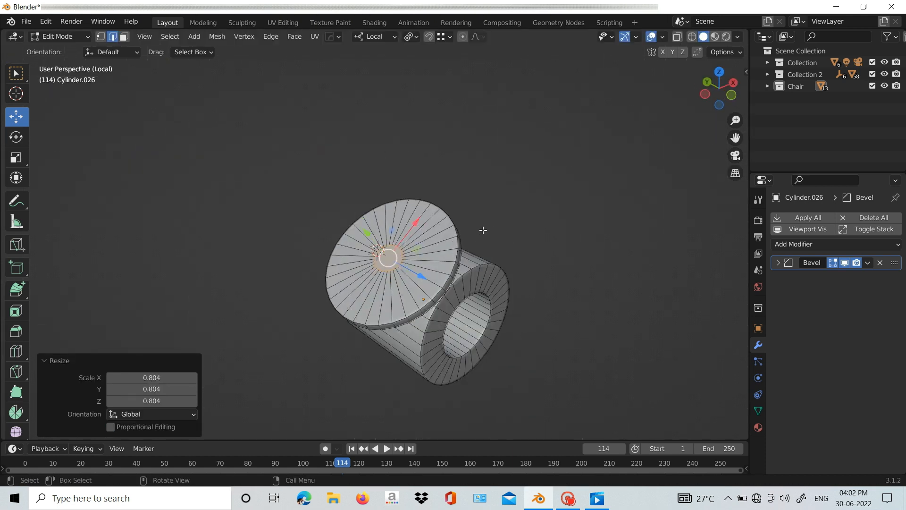
key("e")
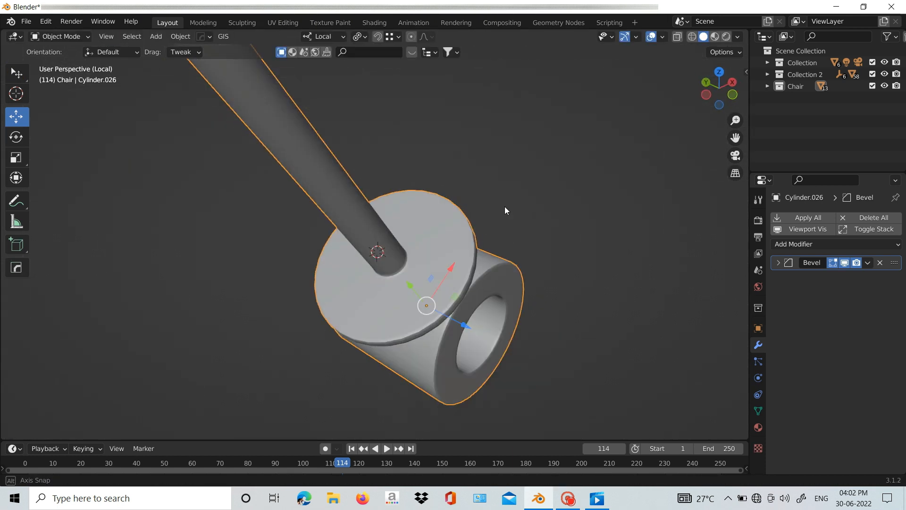
Add a 3D logarithmic spiral curve with 5 turns, 24 steps, radius 0.46, expansion force 1.00 and height 0.33.
key("shift+a")
mouse_move(358, 217)
mouse_move(434, 384)
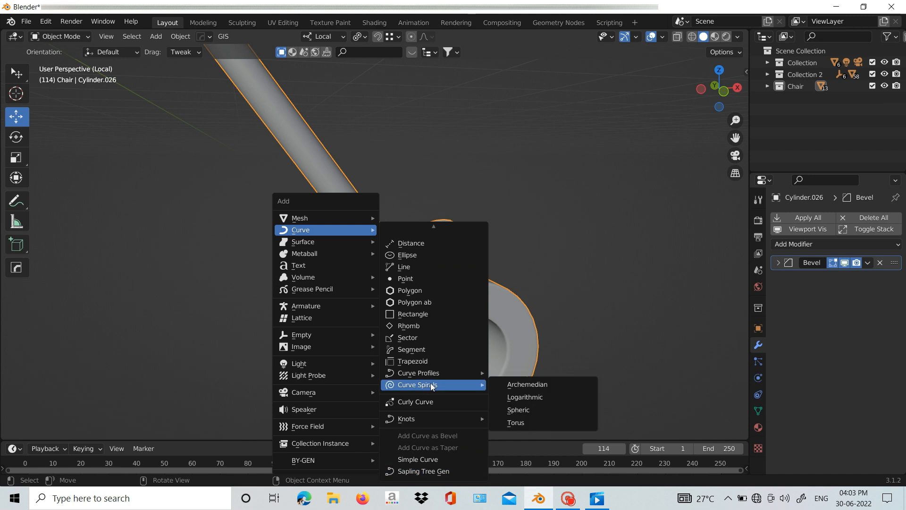
left_click(540, 397)
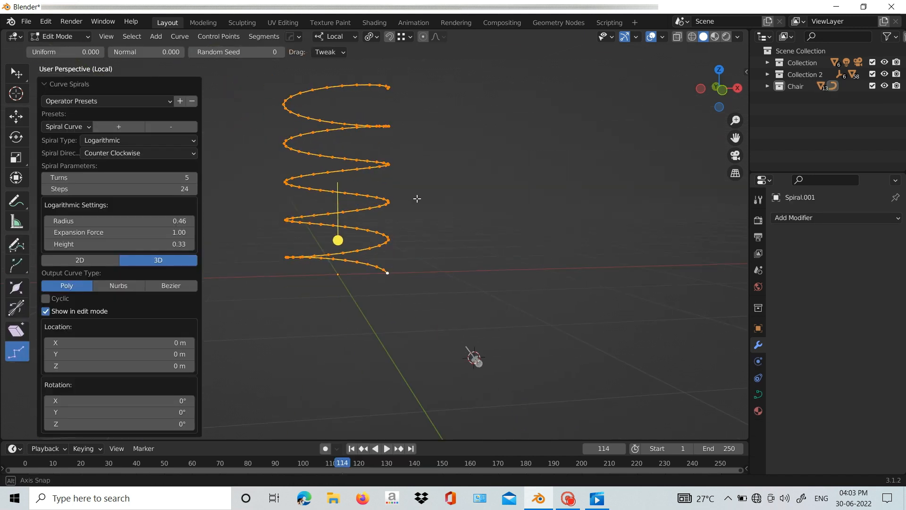
Move the spiral 1.1282 m in X and -0.67996 m in Z to the thin rod's base in front view.
key("alt+a")
left_click(381, 293)
key("KP_1")
key("g")
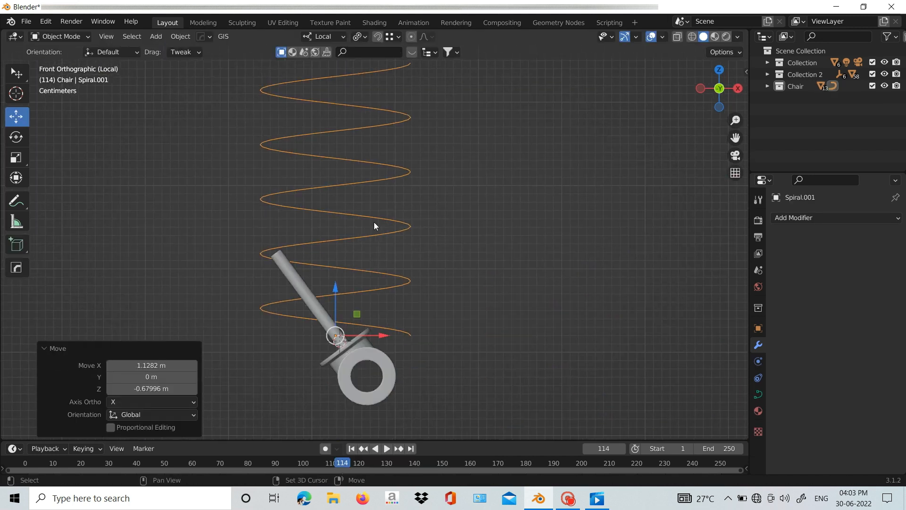
key("Escape")
key("Tab")
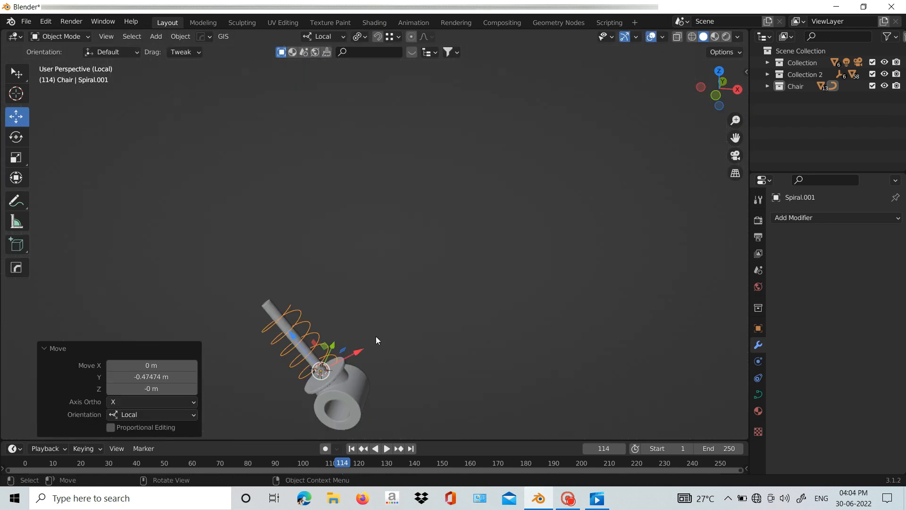
Give the spiral curve a round thickness as a coil spring and convert it to a mesh.
middle_click_drag(376, 336, 477, 245, "shift")
key("KP_1")
scroll(275, 368, "up", 8)
middle_click_drag(276, 292, 294, 434, "shift")
left_click(758, 395)
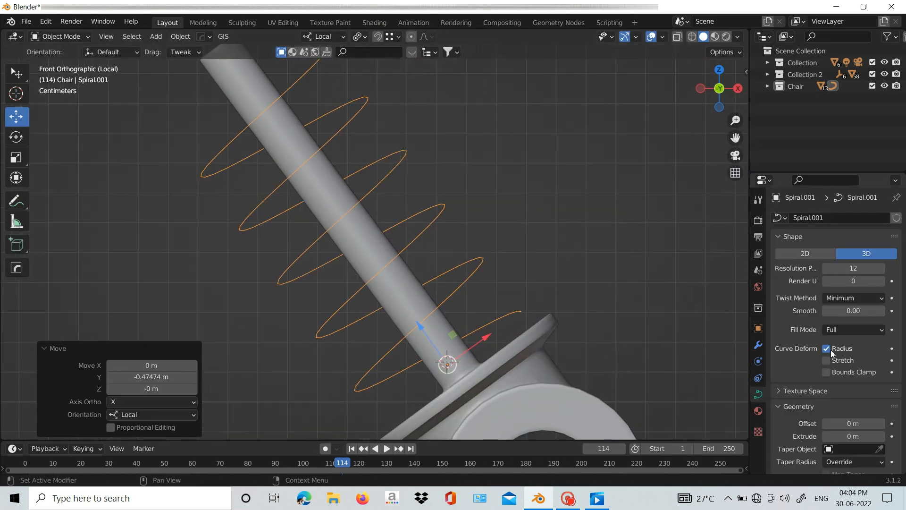
left_click_drag(843, 305, 882, 307)
left_click(181, 36)
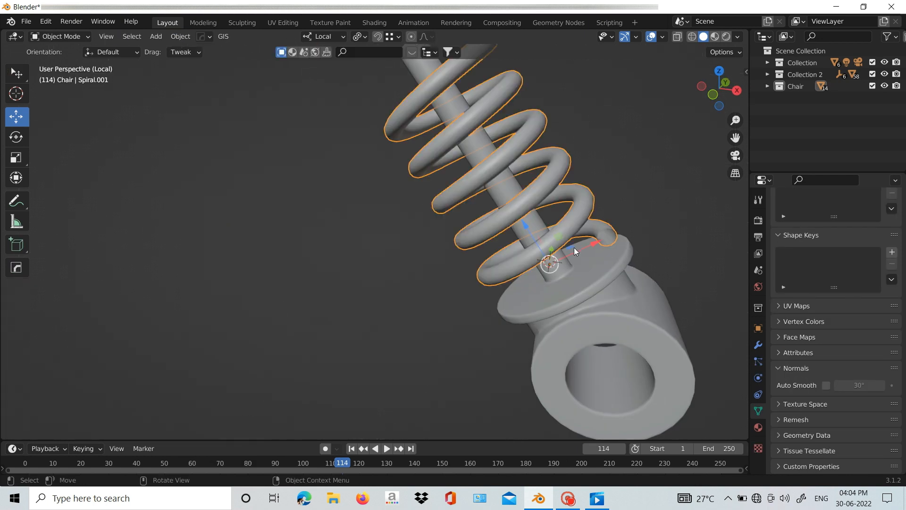
Snap the 3D cursor to the spring's base and spin its lower end loop around Z into a flat coil.
key("shift+s")
left_click(577, 338)
key("Tab")
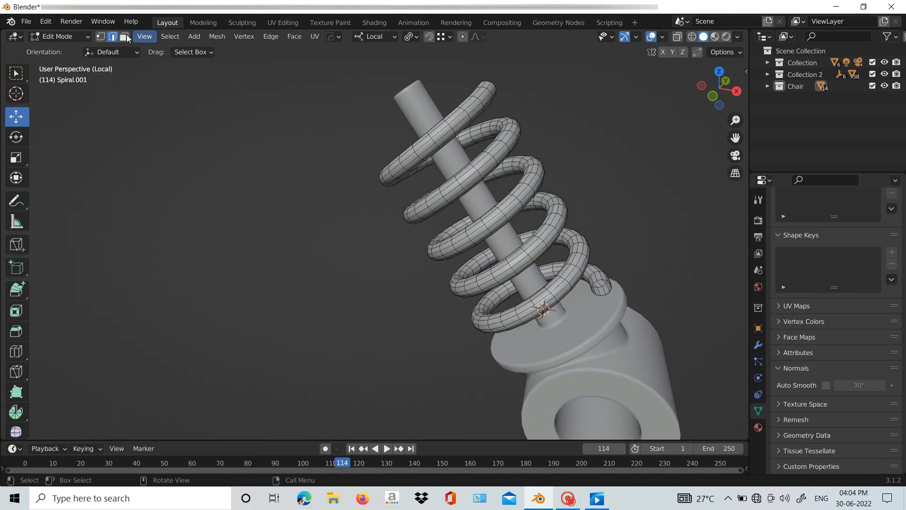
left_click(24, 329)
left_click_drag(476, 284, 498, 388)
middle_click_drag(497, 389, 564, 265)
left_click_drag(519, 258, 519, 257)
key("ctrl+z")
Spin the spring's upper end loop around Z with 12 steps to close off its top coil.
mouse_move(528, 248)
middle_mouse_down()
mouse_move(625, 228)
mouse_move(560, 207)
mouse_move(533, 261)
middle_mouse_up()
scroll(434, 161, "up", 3)
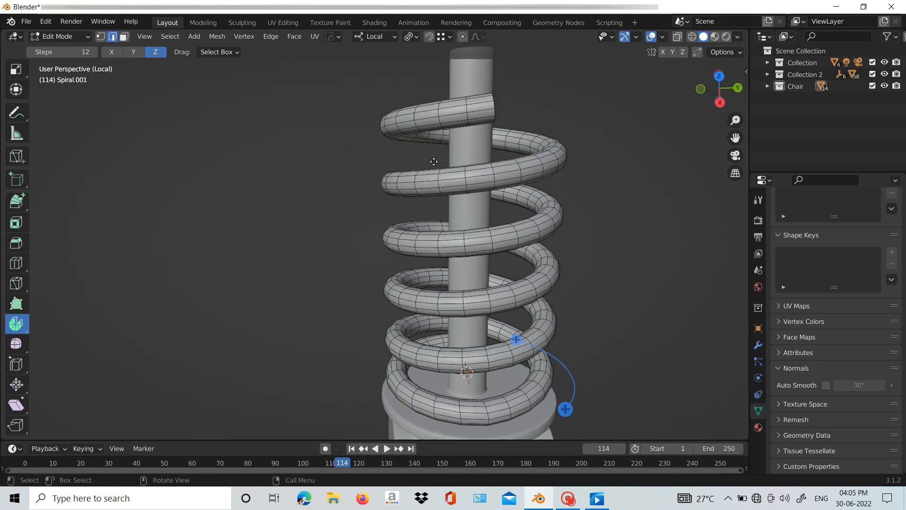
left_click_drag(516, 339, 501, 334)
left_click_drag(438, 481, 465, 477)
middle_click_drag(495, 265, 568, 387)
left_click_drag(478, 247, 382, 293)
scroll(521, 277, "up", 3)
key("Tab")
middle_click_drag(521, 277, 509, 241)
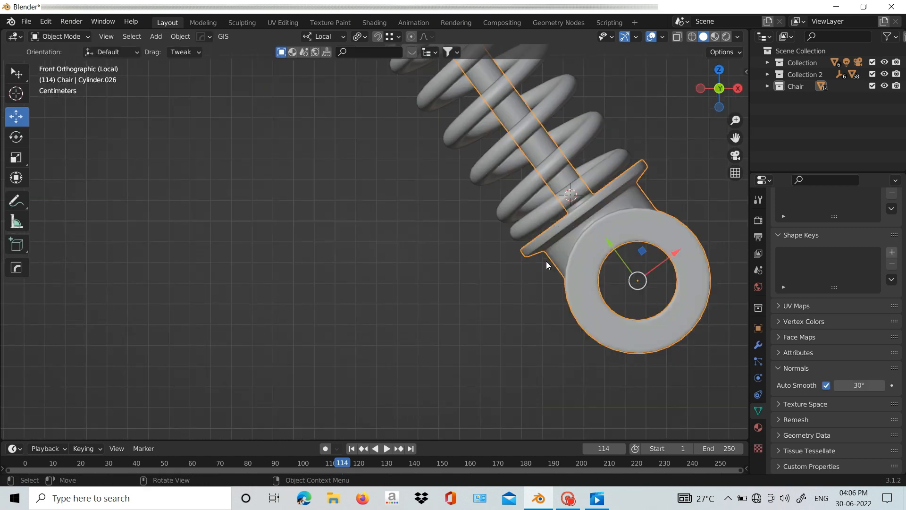
Duplicate the flanged ring piece 0.21412 m along local Y and rotate it about local Z to cap the spring's upper end.
key("shift+d")
left_click(477, 297)
scroll(363, 138, "up", 2)
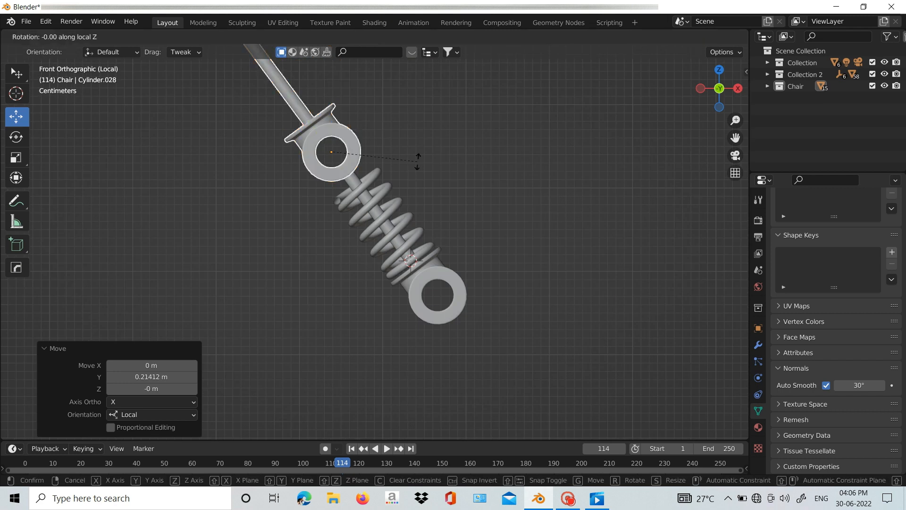
left_click(354, 188)
scroll(364, 197, "up", 5)
Select the linked central rod geometry in the upper flanged piece.
key("Tab")
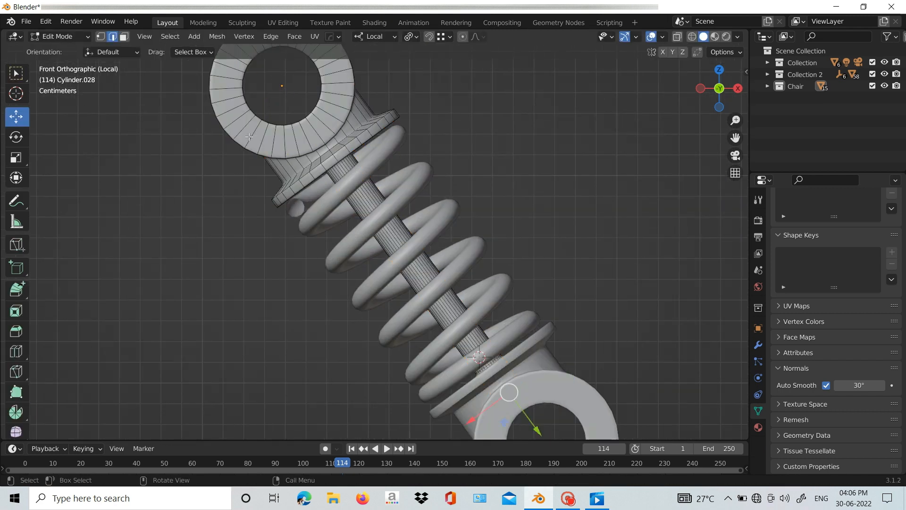
middle_click_drag(514, 283, 425, 273)
left_click(445, 165)
left_click(124, 37)
scroll(452, 307, "down", 1)
key("l")
middle_click_drag(451, 307, 524, 293)
Shorten the upper piece's central rod by moving its lower end along the rod's axis, and select the whole rod as faces.
key("Tab")
key("Tab")
key("shift+z")
left_click_drag(437, 384, 565, 285)
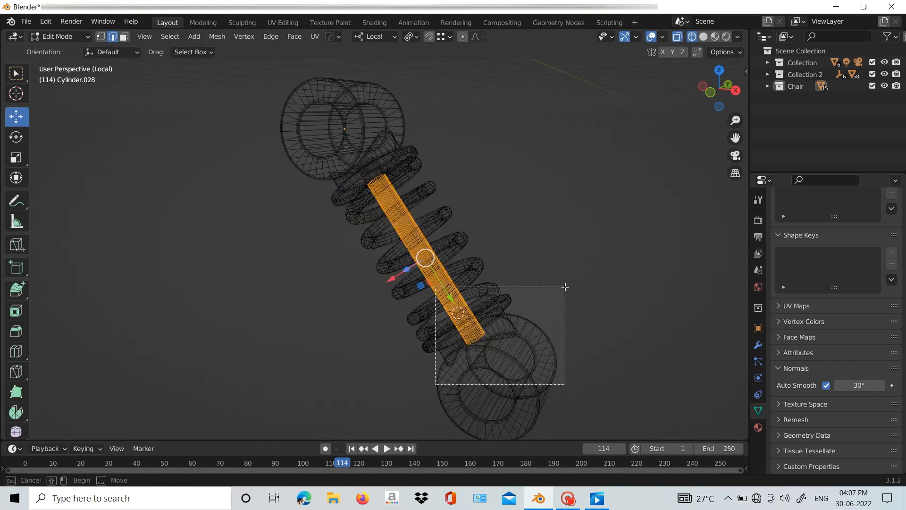
key("shift+z")
left_click_drag(500, 375, 451, 299)
key("ctrl+KP_Add")
middle_click_drag(420, 173, 427, 169)
left_click(124, 36)
middle_click_drag(455, 101, 409, 100)
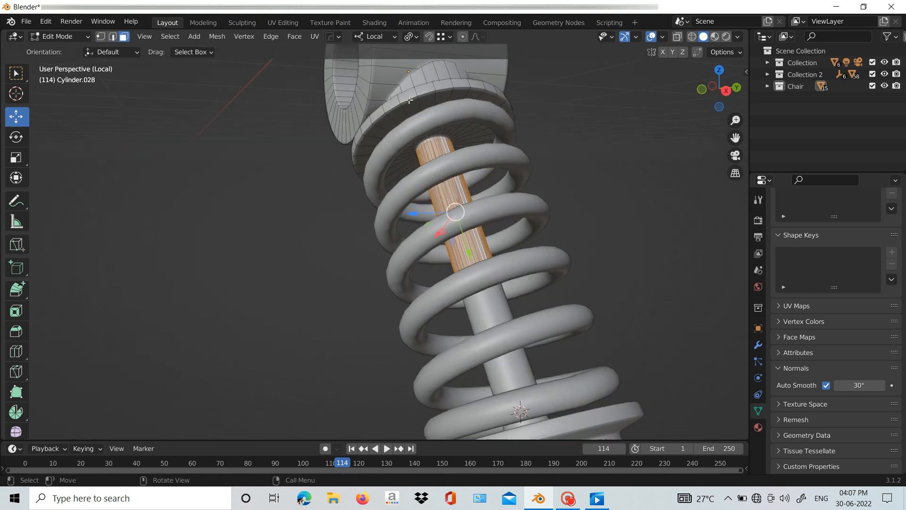
left_click(564, 167)
middle_click_drag(564, 167, 590, 247)
key("alt+s")
left_click(562, 183)
key("KP_Divide")
key("KP_Divide")
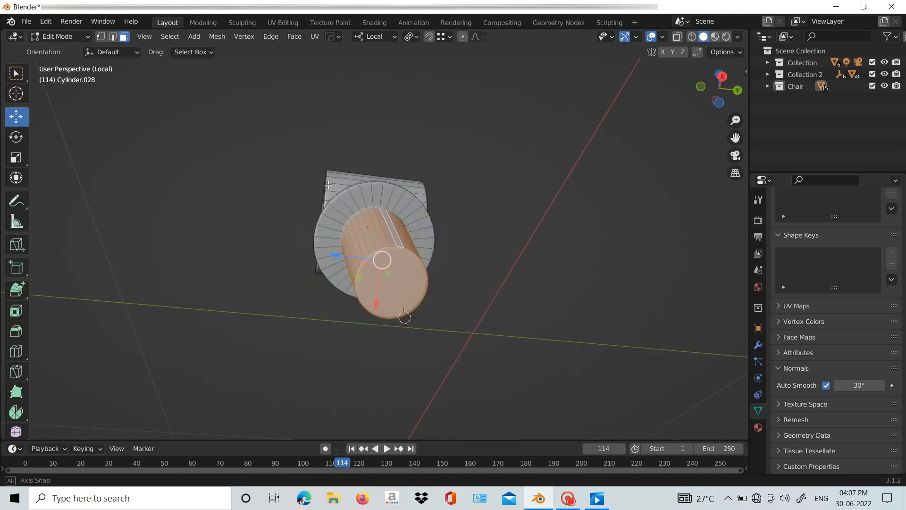
key("KP_1")
left_click(411, 36)
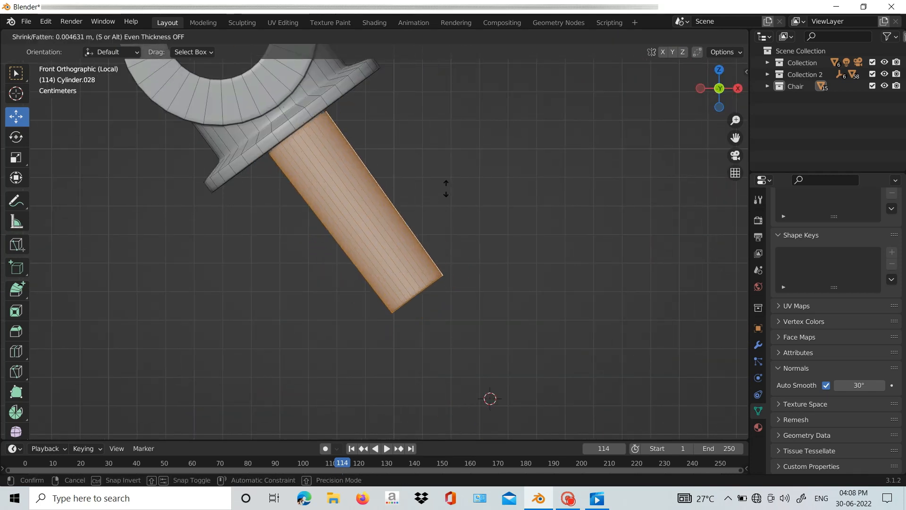
right_click(457, 178)
scroll(358, 215, "down", 1)
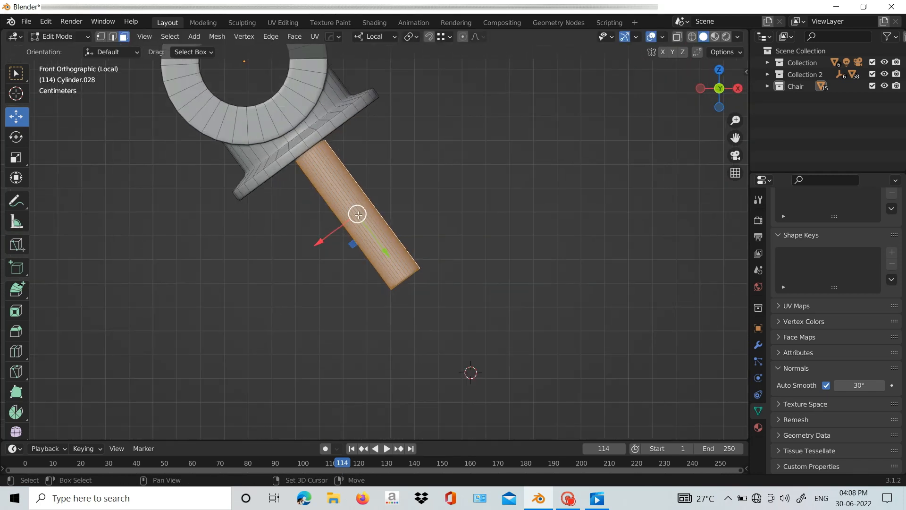
Place the 3D cursor at the rod's centre and fatten the rod by about 0.008 m into a wide sleeve.
right_click(472, 176)
middle_click_drag(465, 184, 427, 142)
left_click(404, 266)
middle_click_drag(405, 262, 437, 296)
key("alt+s")
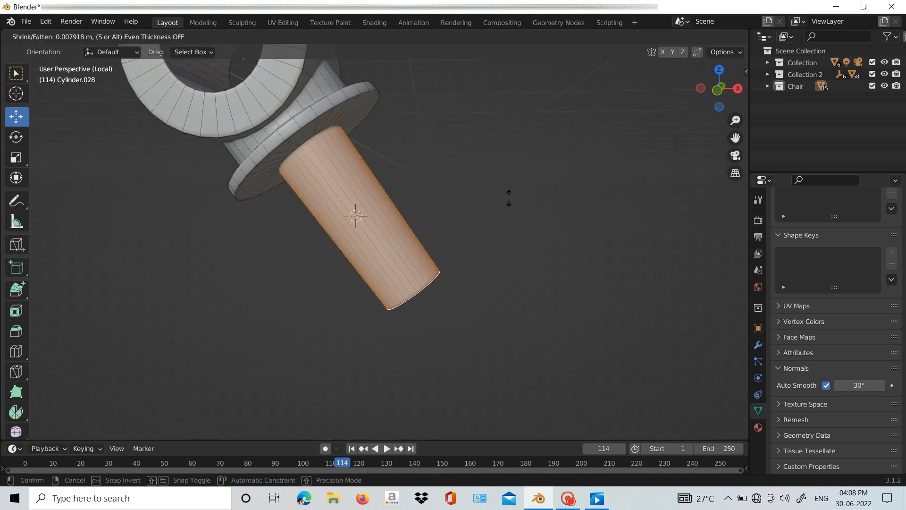
right_click(508, 199)
key("KP_Divide")
key("KP_Divide")
Slim the sleeve inside the spring by about 0.0014 m with Shrink/Fatten.
middle_click_drag(473, 250, 393, 257)
left_click(385, 222)
key("Tab")
key("alt+s")
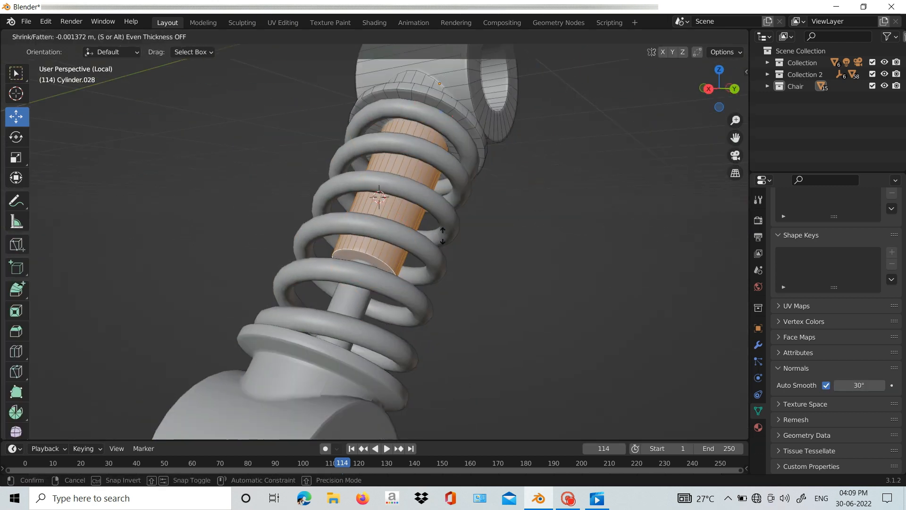
left_click(439, 236)
Inset the sleeve's lower end face by about 0.003 m and extrude it deep into the sleeve along its axis.
middle_click_drag(439, 236, 477, 234)
left_click(401, 270, "shift")
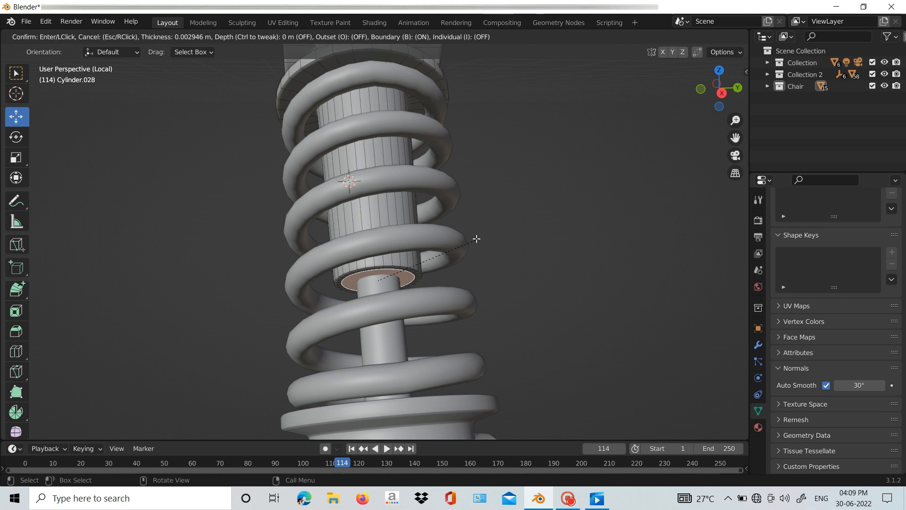
left_click(477, 252)
key("e")
right_click(471, 252)
key("KP_1")
key("shift+z")
left_click_drag(418, 300, 350, 188)
key("shift+z")
key("Tab")
Duplicate the ring of faces at the sleeve's lower end in place, separate it into its own object and select it.
left_click(420, 299)
key("shift+z")
key("Tab")
middle_click_drag(524, 248, 382, 258)
left_click(378, 255)
key("Tab")
scroll(547, 298, "up", 2)
left_click(536, 296)
middle_click_drag(536, 296, 618, 326)
key("3")
left_click(397, 253, "alt")
key("shift+d")
key("Escape")
key("p")
key("Return")
key("Tab")
left_click(405, 257)
Add an edge loop around the separated ring and scale the loop to 0.963.
key("q")
left_click(432, 259)
left_click(429, 256)
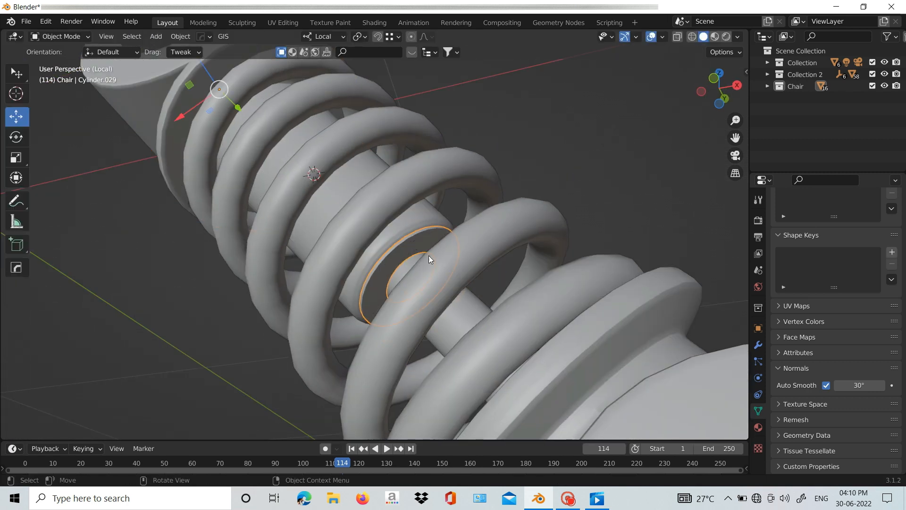
scroll(428, 256, "up", 2)
key("Tab")
key("ctrl+r")
left_click(451, 242)
left_click(452, 243)
key("shift+z")
key("s")
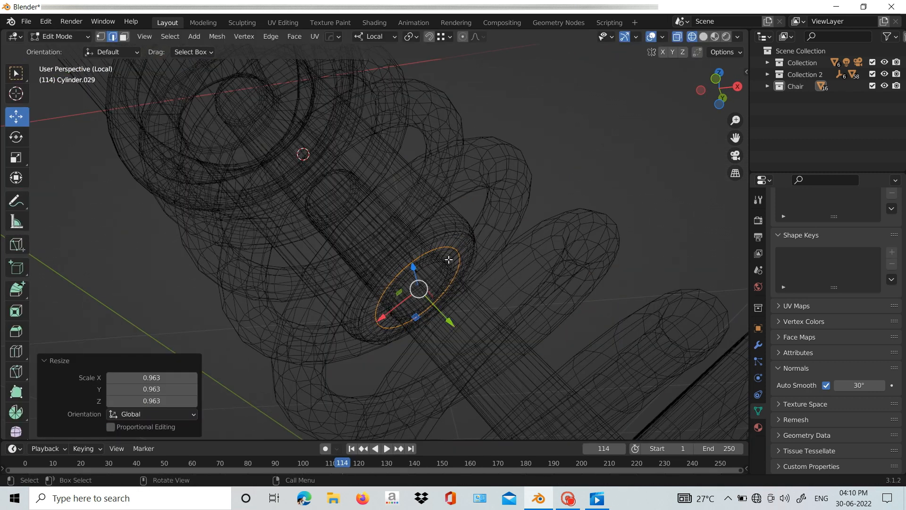
Nudge the ring's new edge loop along the rod, rescale it, and leave the isolated view of the shock absorber.
key("shift+z")
left_click_drag(449, 322, 454, 322)
key("s")
left_click(480, 274)
key("Tab")
left_click(543, 203)
scroll(543, 203, "down", 3)
mouse_move(544, 198)
middle_mouse_down()
mouse_move(533, 271)
mouse_move(416, 268)
middle_mouse_up()
scroll(534, 271, "down", 3)
key("KP_Divide")
Select the notched strut under the seat and open its modifier settings.
left_click(409, 225)
left_click(395, 173, "shift")
left_click(453, 182)
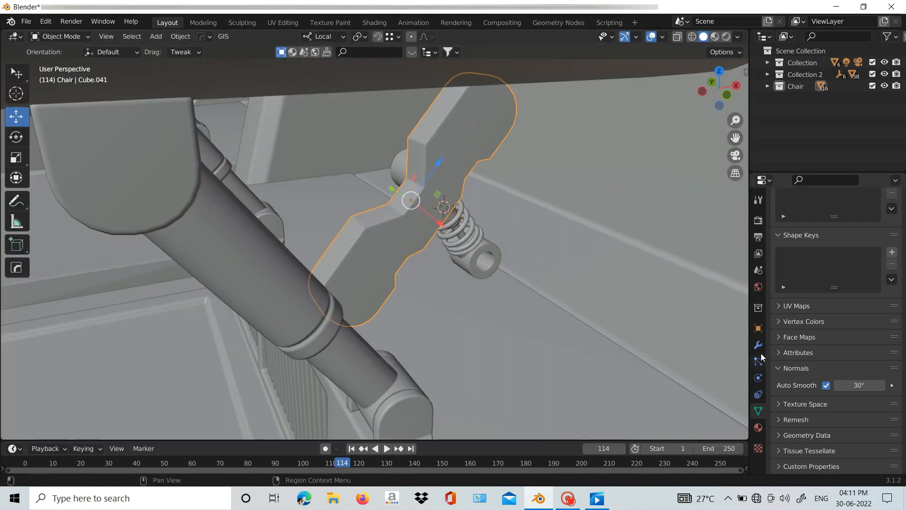
left_click(758, 345)
middle_click_drag(412, 180, 387, 279)
scroll(239, 183, "down", 4)
scroll(387, 281, "up", 2)
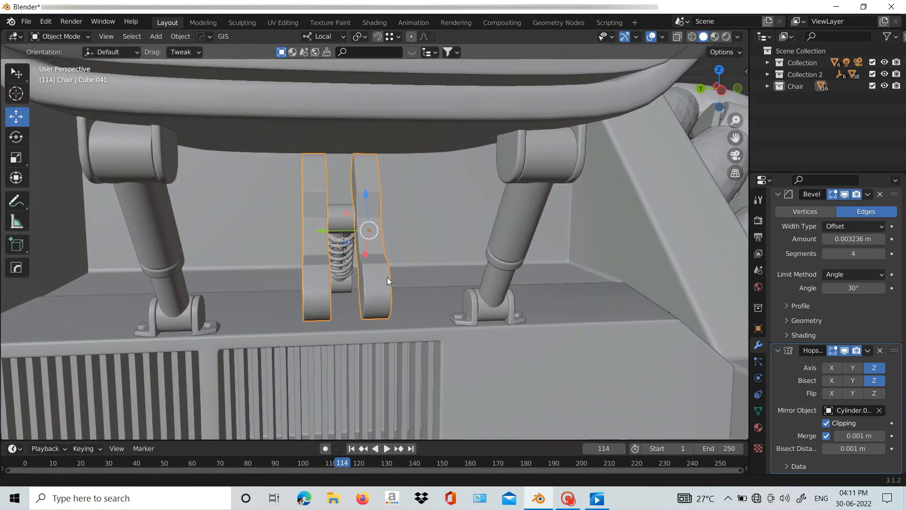
Add the shock absorber's pieces to the strut selection and nudge the assembly slightly sideways beneath the seat.
scroll(387, 281, "up", 1)
left_click(336, 212, "shift")
left_click(339, 248, "shift")
middle_click_drag(406, 233, 360, 227)
scroll(360, 227, "up", 5)
middle_click_drag(590, 274, 552, 285)
left_click(654, 358, "shift")
middle_click_drag(653, 330, 249, 243)
key("KP_7")
scroll(406, 231, "down", 5)
key("shift+z")
key("shift+z")
middle_click_drag(420, 283, 480, 225)
left_click_drag(400, 245, 404, 244)
key("ctrl+z")
key("ctrl+z")
left_click_drag(310, 242, 307, 242)
Rotate the notched strut 2.44° in the front view.
middle_click_drag(383, 278, 312, 266)
left_click(432, 203)
key("KP_1")
scroll(458, 193, "up", 3)
left_click(325, 37)
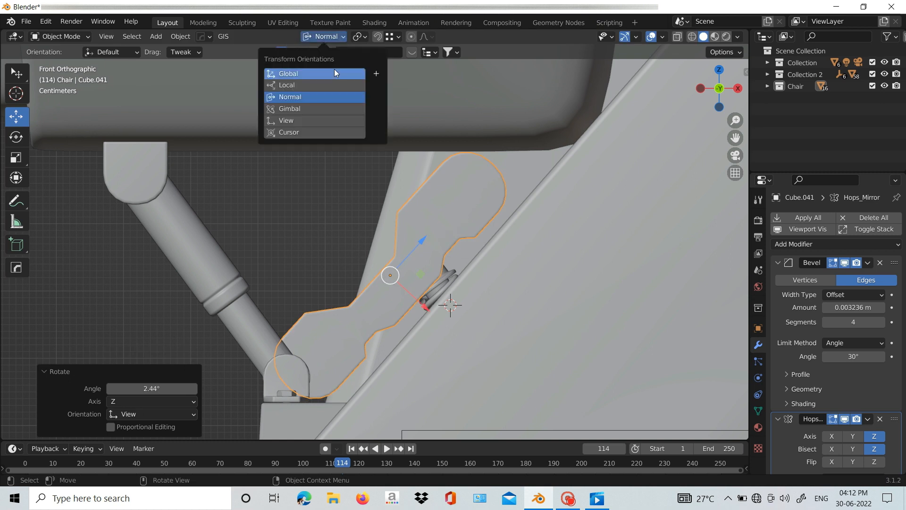
left_click(492, 201)
middle_click_drag(492, 201, 423, 263)
Set the transform orientation to Normal and slide the selected shock absorber part along the shock's length.
left_click(451, 302)
left_click(325, 37)
left_click(307, 97)
left_click_drag(430, 294, 439, 304)
middle_click_drag(439, 304, 412, 286)
Rescale the coil spring and move the shock's upper flanged piece 0.003626 m along its normal Y axis.
left_click(491, 326)
middle_click_drag(522, 351, 510, 347)
key("s")
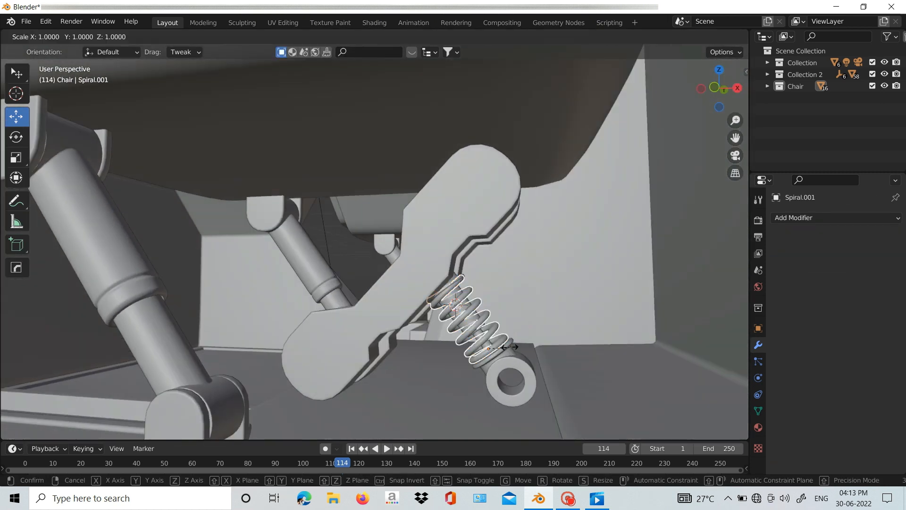
left_click(455, 307)
middle_click_drag(455, 307, 219, 230)
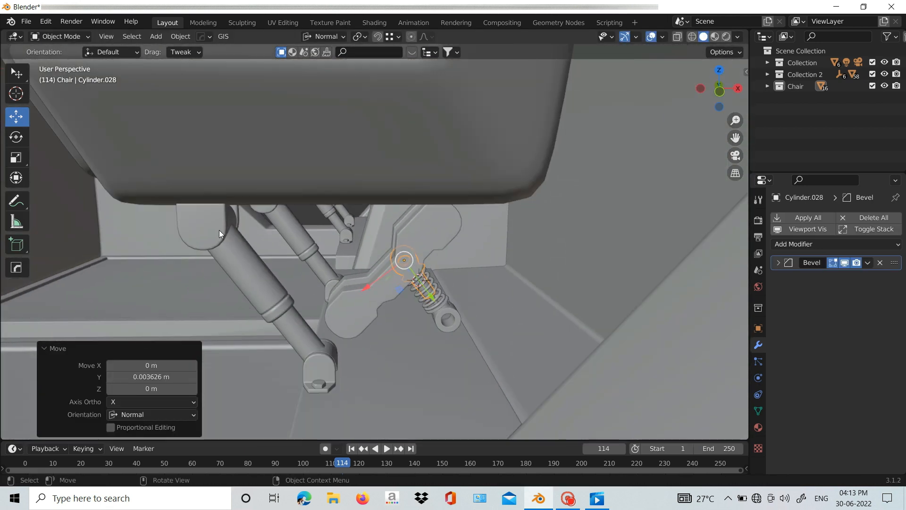
Duplicate the rounded bracket above the front piston leg and move the copy to the notched strut's upper end.
left_click(217, 230)
key("Tab")
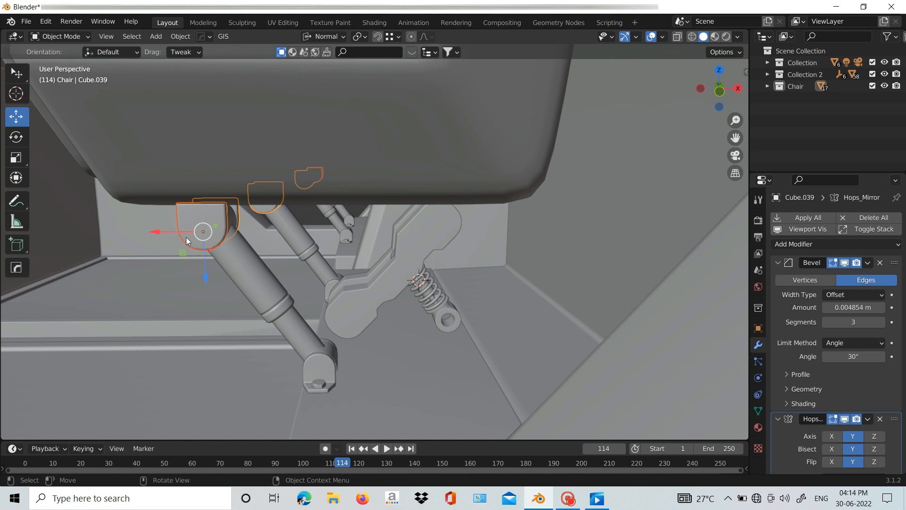
scroll(802, 359, "down", 3)
middle_click_drag(585, 287, 339, 264)
left_click_drag(495, 205, 363, 203)
middle_click_drag(364, 227, 542, 236)
Move the copied bracket -0.008482 m along its normal Y axis to sit beside the notched strut.
left_click(423, 194)
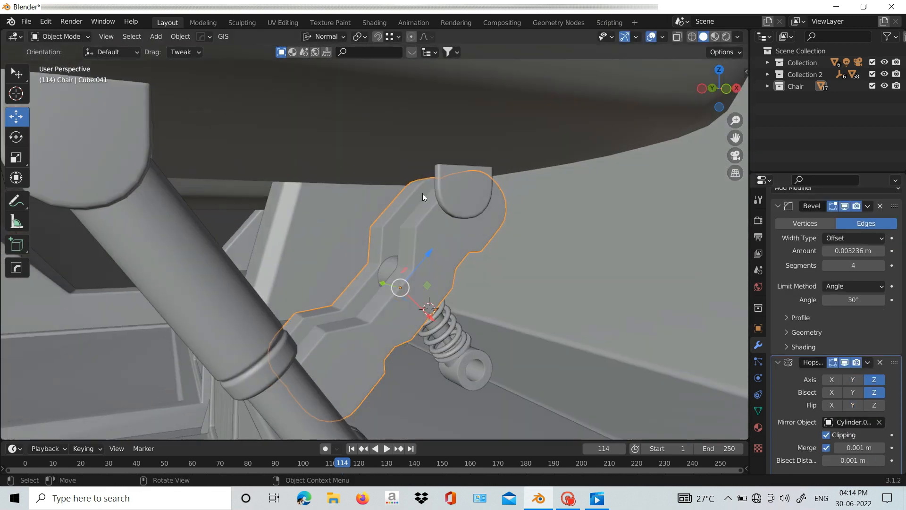
left_click(465, 191)
left_click_drag(446, 195, 479, 200)
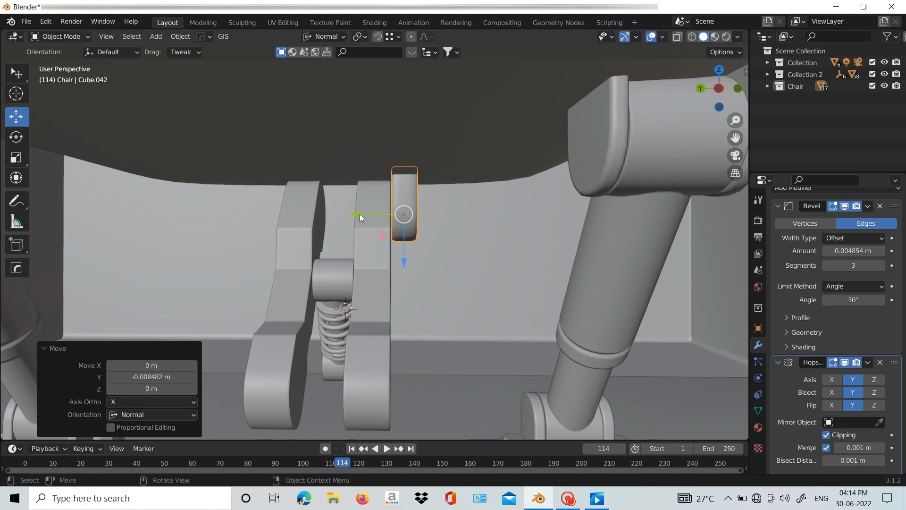
Place a duplicate bracket between the two struts and mirror the outer bracket across it to the opposite side.
middle_click_drag(359, 214, 341, 231)
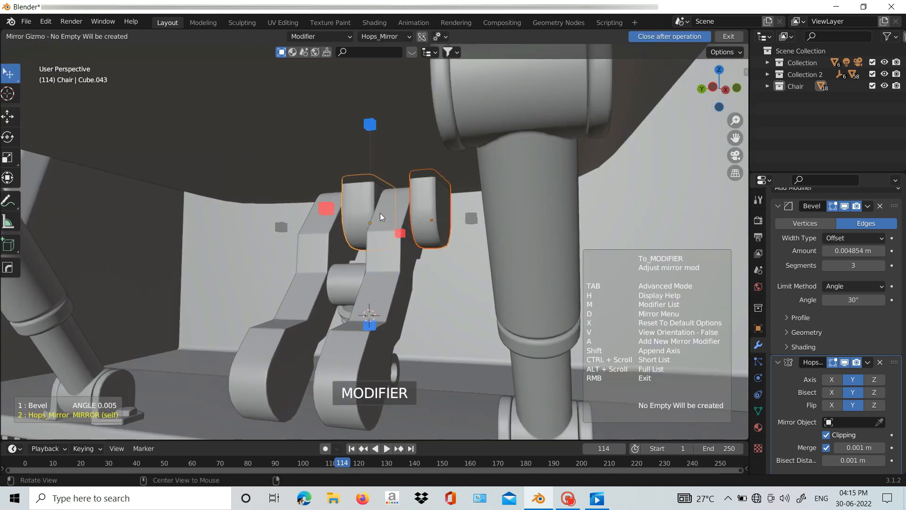
left_click(406, 233)
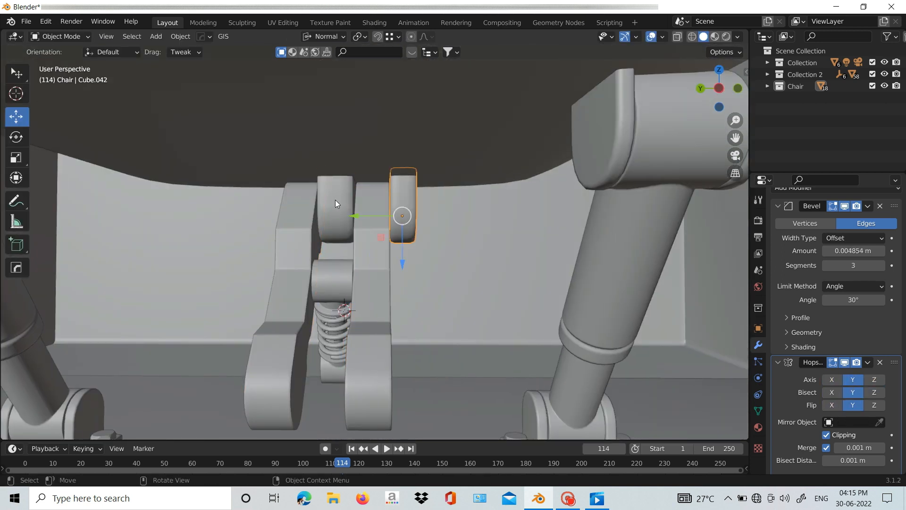
left_click(335, 203)
left_click(333, 202)
middle_click_drag(333, 203, 302, 235)
left_click(364, 229)
middle_click_drag(364, 229, 453, 253)
Duplicate the upper brackets, rotate the copies 180° about Y and move them to the struts' lower ends.
left_click(411, 228, "shift")
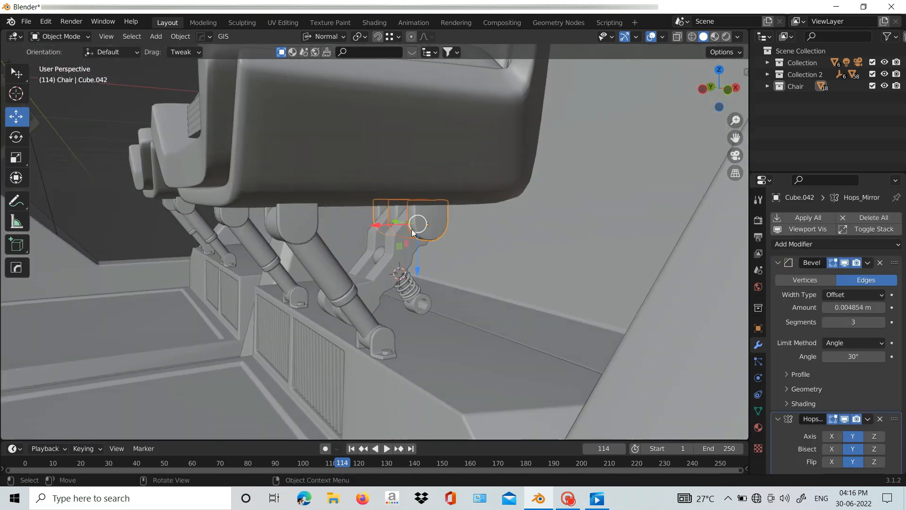
key("shift+d")
right_click(412, 229)
scroll(429, 235, "up", 2)
key("g")
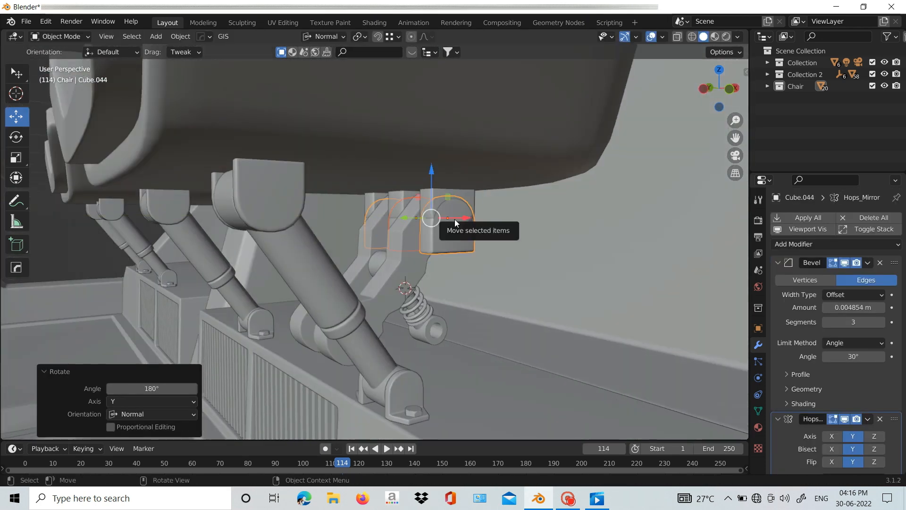
middle_click_drag(367, 350, 317, 291)
scroll(392, 257, "down", 5)
scroll(392, 250, "up", 3)
Add a 32-vertex cylinder at the shock absorber's upper joint and scale it down to pin size between the two notched struts.
left_click(317, 290)
mouse_move(298, 226)
left_click(368, 284)
key("s")
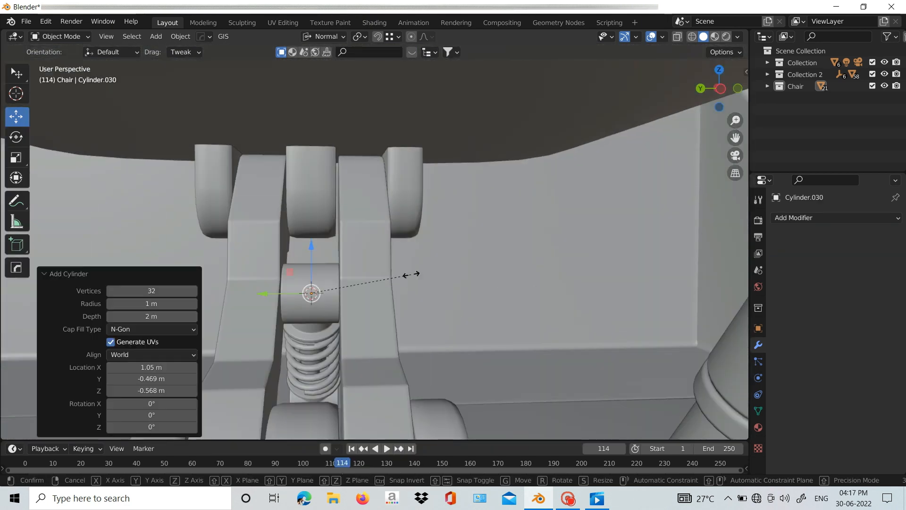
left_click(341, 295)
Rotate the cylinder 90° about X and scale it 4.339 along its normal Z axis so it passes through both struts.
key("r")
key("x")
key("9")
key("0")
key("Return")
key("s")
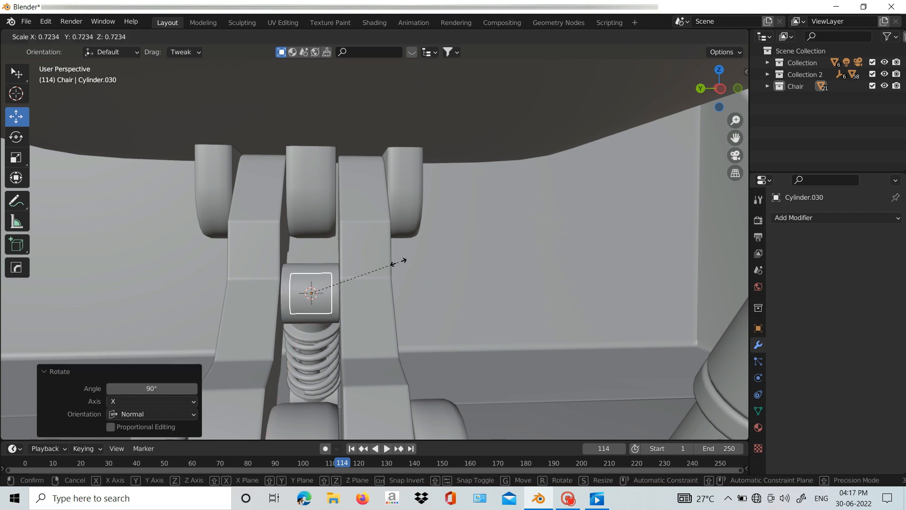
middle_click_drag(690, 301, 337, 290)
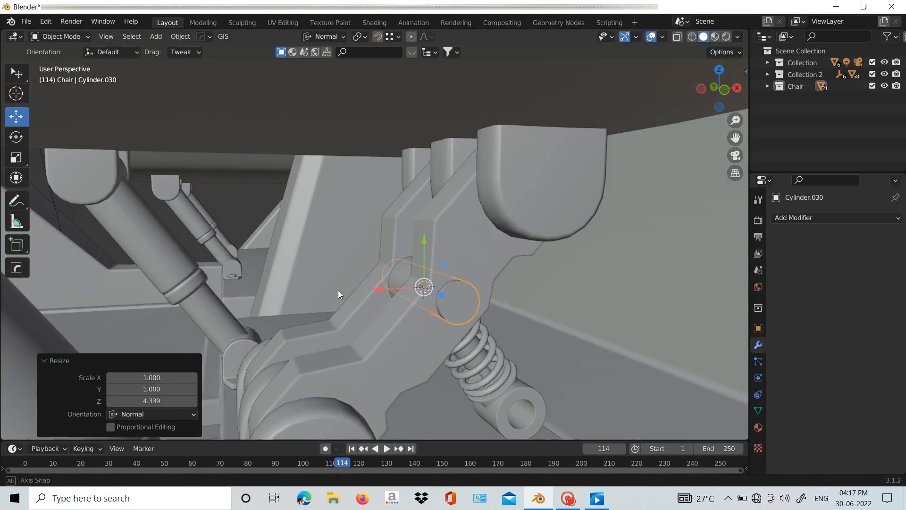
Remove the Bevel modifier from the notched strut at the shock absorber joint.
right_click(451, 261)
left_click(451, 261)
middle_click_drag(537, 372, 562, 367)
left_click(450, 269)
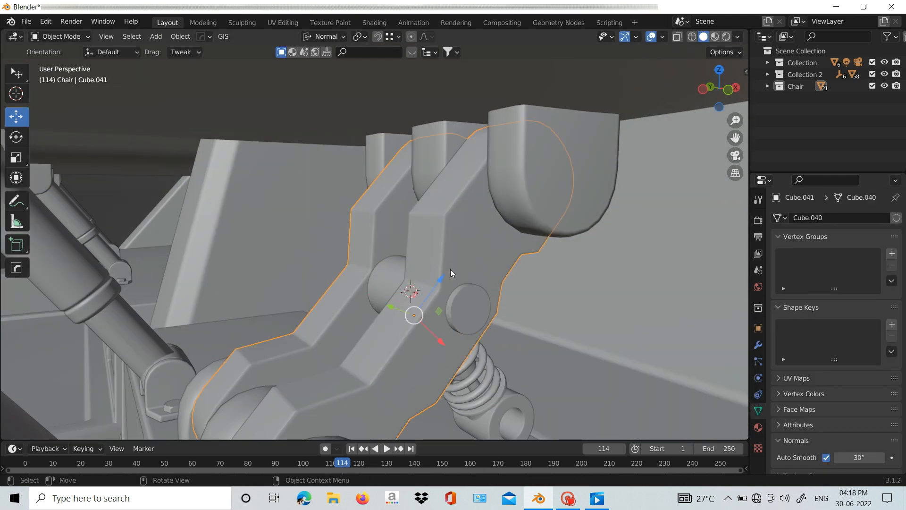
left_click(758, 345)
left_click(881, 263)
Join the cross pin to the notched strut with a brush Union boolean.
left_click(469, 307)
mouse_move(489, 289)
middle_mouse_down()
mouse_move(558, 287)
mouse_move(501, 279)
middle_mouse_up()
left_click(378, 278, "shift")
key("n")
left_click(683, 409)
left_click(468, 315)
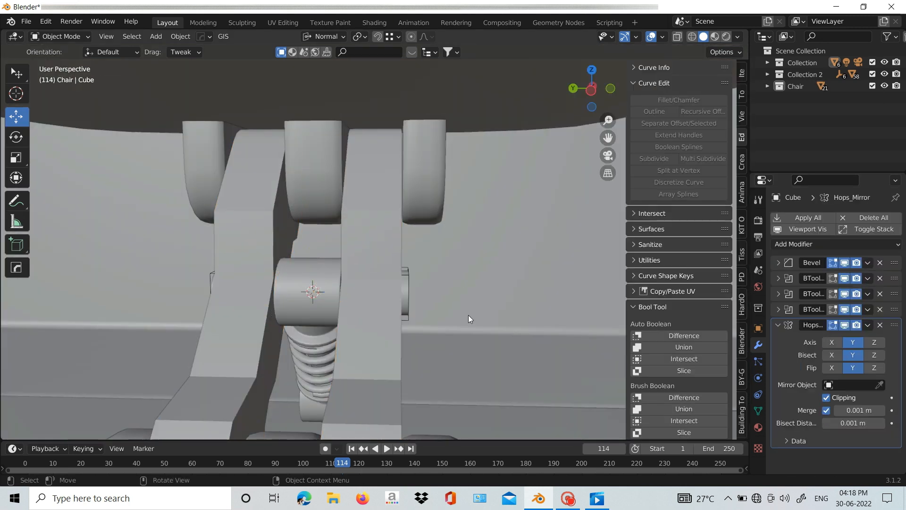
Apply the Union boolean modifier on the notched strut.
middle_click_drag(469, 315, 561, 300)
left_click(416, 302)
key("g")
right_click(428, 257)
middle_click_drag(428, 256, 335, 262)
left_click_drag(778, 263, 777, 278)
left_click(867, 278)
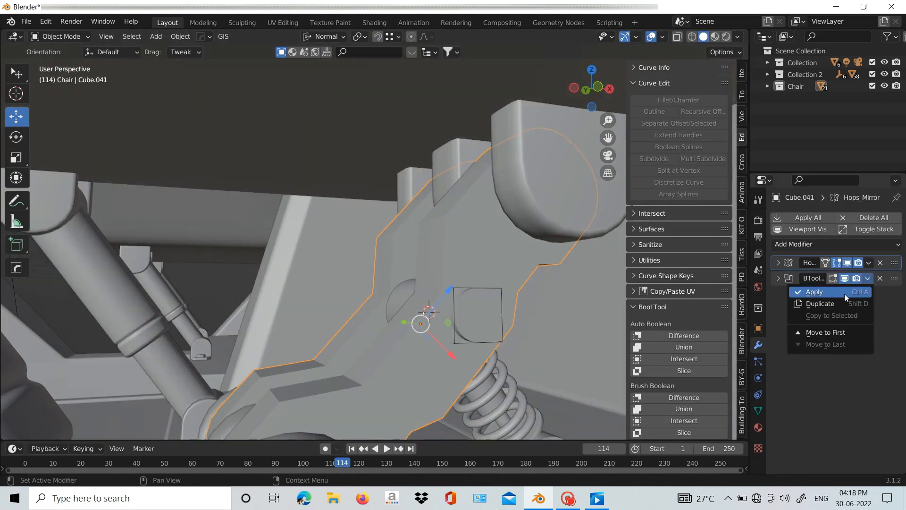
left_click(845, 294)
Add a Bevel modifier of 0.002427 m with 4 segments to the joined strut and pin.
middle_click_drag(462, 263, 498, 260)
key("q")
left_click(485, 205)
left_click(486, 206)
left_click(489, 213)
left_click_drag(490, 227, 486, 315, "alt")
left_click(485, 315)
Inset the pin's end face on the strut's outer side and move it -0.002442 m along its normal Z axis.
key("Tab")
left_click_drag(348, 279, 375, 280, "alt")
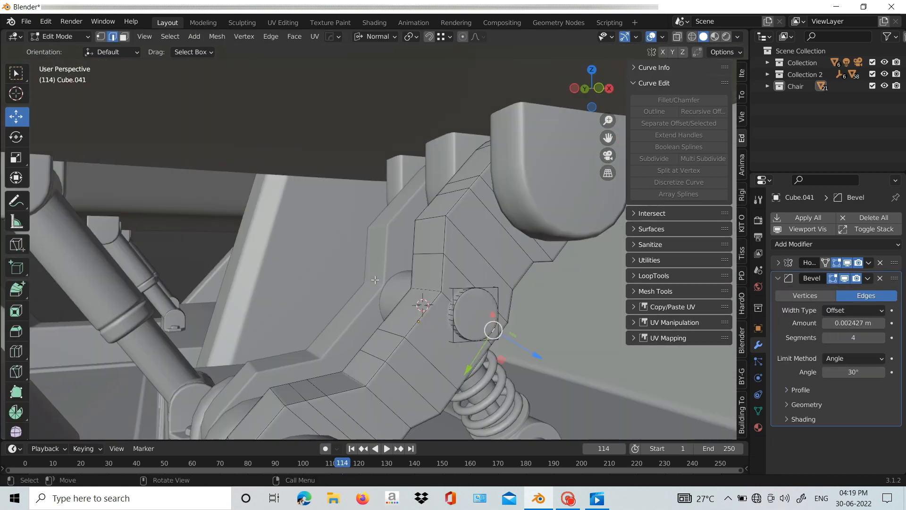
left_click(522, 293)
key("e")
right_click(522, 294)
middle_click_drag(521, 294, 593, 292)
left_click_drag(442, 285, 433, 285)
Scale the recessed pin face to about 0.71 and finish editing the strut mesh.
middle_click_drag(436, 285, 370, 294)
scroll(549, 331, "up", 2)
key("s")
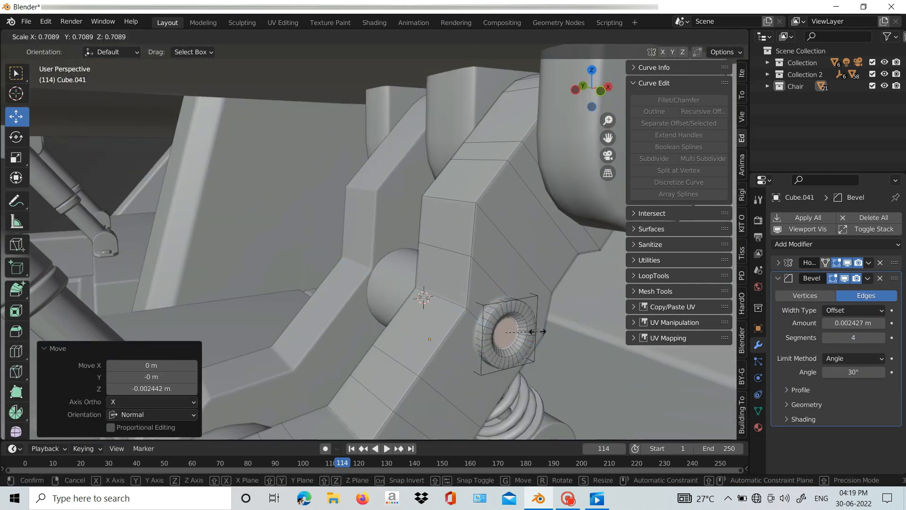
left_click(538, 332)
key("Tab")
Select the front piston leg's lower bracket together with its bolt and duplicate them.
scroll(476, 309, "down", 4)
middle_click_drag(476, 309, 446, 304)
scroll(386, 296, "down", 4)
left_click(439, 390)
scroll(439, 389, "up", 1)
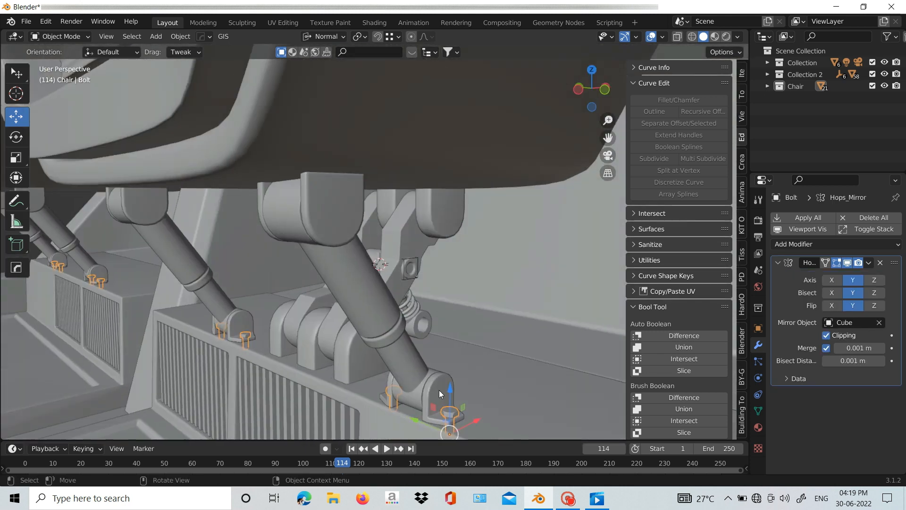
left_click(438, 389)
key("Tab")
key("Tab")
left_click(451, 388, "shift")
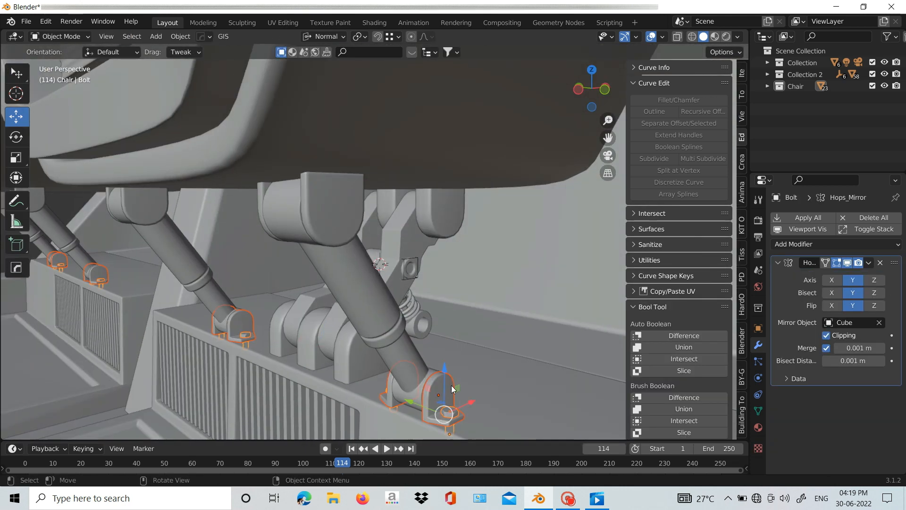
Move the duplicated bracket along its normal X axis to the lower end of the shock absorber and line it up there.
scroll(848, 420, "down", 3)
left_click_drag(468, 353, 414, 340)
middle_click_drag(415, 340, 481, 350)
key("KP_1")
key("shift+z")
left_click_drag(481, 350, 504, 350)
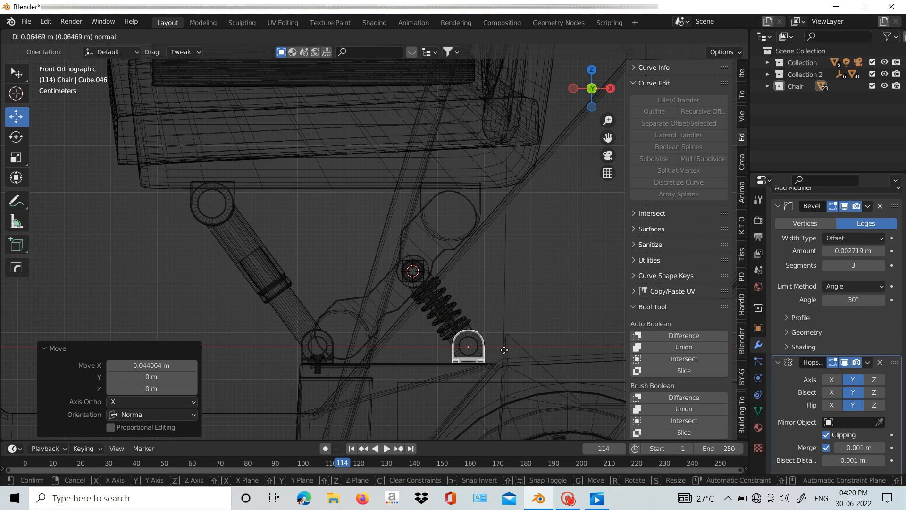
middle_click_drag(504, 349, 425, 321)
left_click_drag(415, 313, 394, 303)
left_click(410, 309)
Remove the copied bracket's mirror modifier, isolate it with the shock absorber's lower joint and mirror it across that joint.
middle_click_drag(411, 309, 410, 351)
left_click(267, 336)
middle_click_drag(268, 336, 472, 299)
left_click(880, 362)
left_click(432, 340, "shift")
key("KP_Divide")
left_click(461, 316, "shift")
key("alt+x")
Add a cylinder at the shock absorber's lower joint, scale it to pin size and rotate it 90° about X.
key("shift+a")
mouse_move(328, 236)
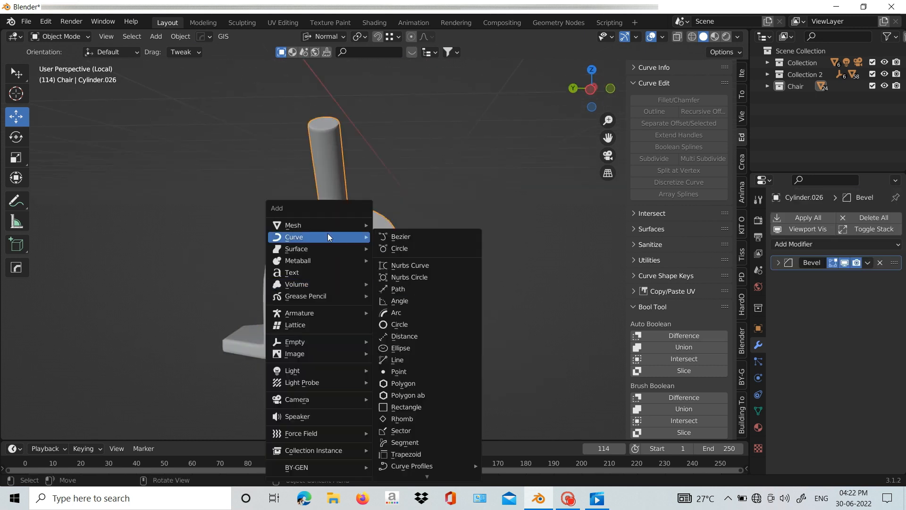
left_click(404, 284)
key("s")
left_click(370, 279)
type("rx90")
key("Return")
Stretch the pin about 3.47 times along its normal Z axis and fine-tune its length to protrude past both bracket sides.
key("s")
key("z")
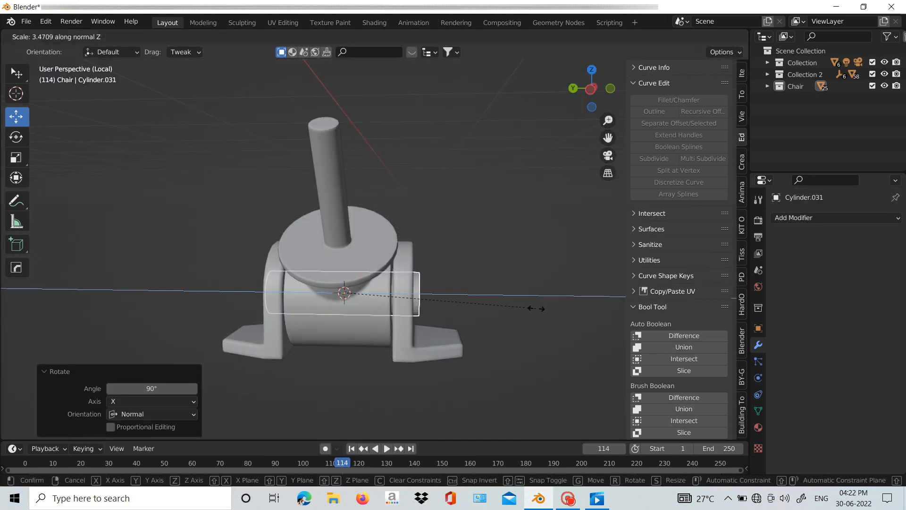
left_click(534, 308)
key("KP_1")
key("shift+z")
key("shift+z")
middle_click_drag(485, 316, 378, 331)
key("s")
key("z")
key("z")
left_click(467, 313)
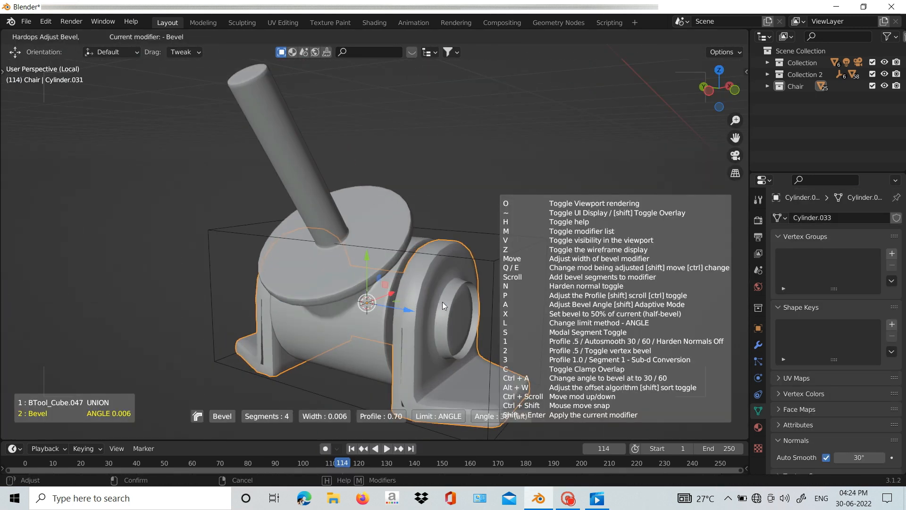
Bevel the joined bracket and pin by 0.002427 m with 5 segments and apply its Union boolean.
left_click(441, 304)
middle_click_drag(441, 304, 531, 312)
right_click(358, 273)
left_click(351, 255)
left_click(757, 345)
left_click(868, 263)
left_click(866, 275)
Inset the lower pin's end face, move it -0.002063 m along its normal Z axis and scale the recessed face down.
key("Tab")
key("e")
key("s")
left_click(519, 303)
left_click_drag(465, 338, 461, 332)
key("s")
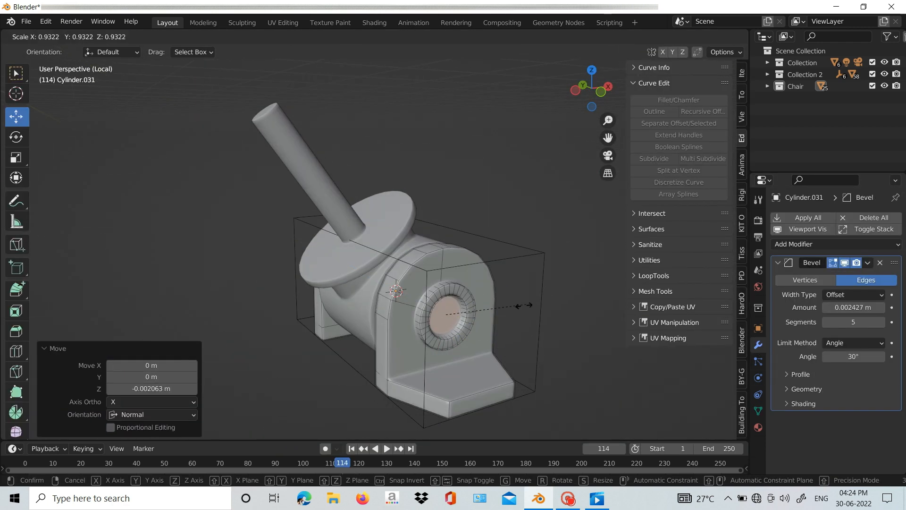
left_click(508, 307)
key("Tab")
middle_click_drag(453, 265, 508, 243)
Move the copied bolt onto the lower bracket's foot, mirror it across the bracket along Z and leave the isolated view.
key("KP_Divide")
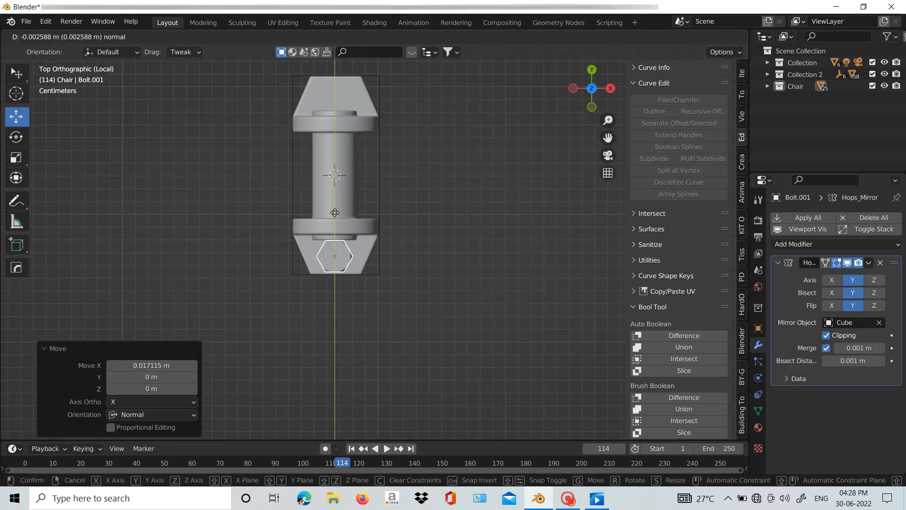
middle_click_drag(387, 246, 395, 243)
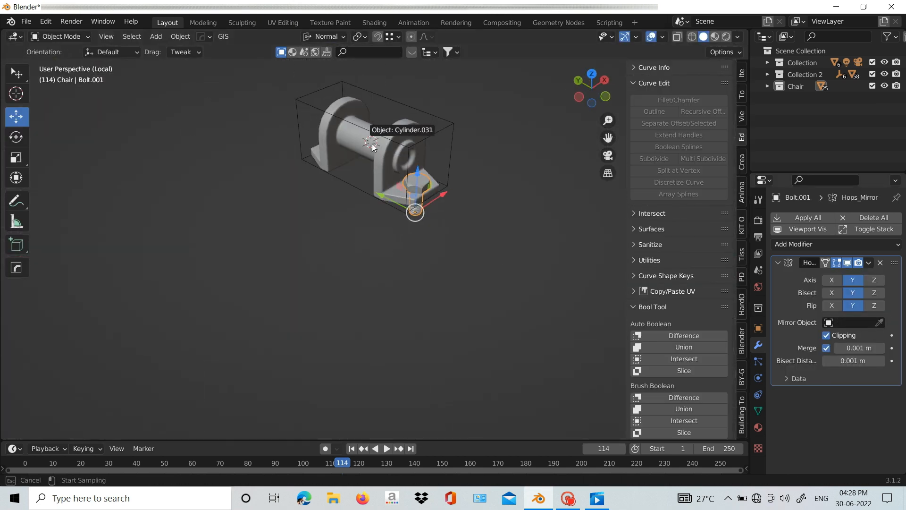
middle_click_drag(291, 189, 326, 200)
key("KP_Divide")
scroll(395, 240, "down", 8)
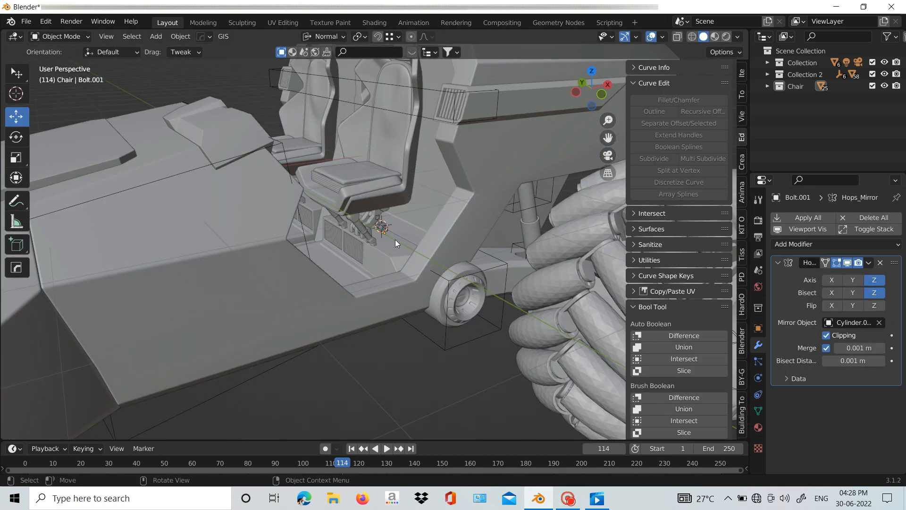
Mirror the notched strut across the vehicle body along Y to the other seat.
middle_click_drag(395, 240, 401, 285)
scroll(400, 212, "up", 5)
scroll(400, 212, "up", 5)
middle_click_drag(400, 211, 439, 194)
left_click(357, 280)
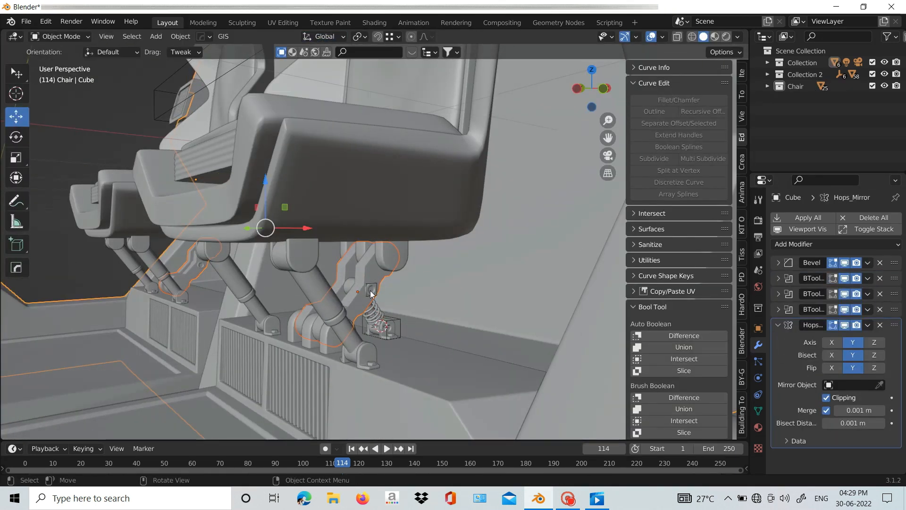
key("alt+x")
left_click(364, 250)
Mirror the middle lower bracket of the struts across the vehicle body along Y.
left_click(313, 333)
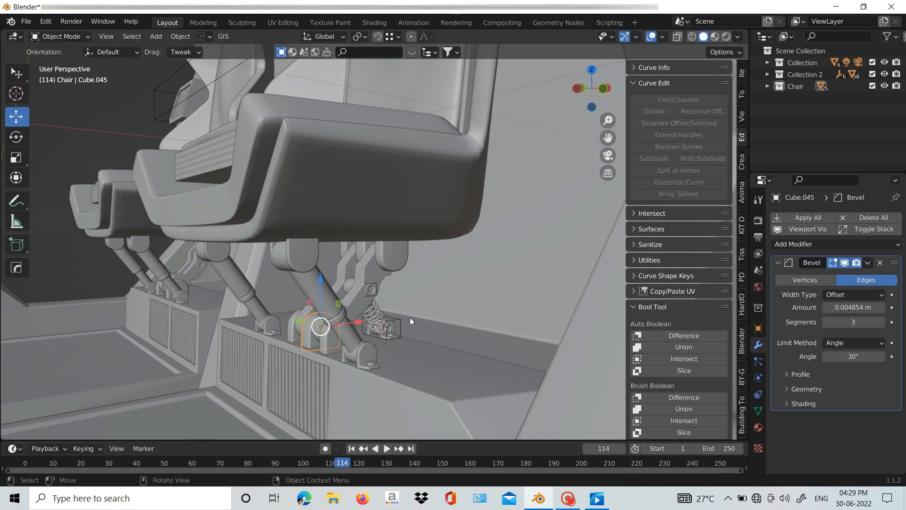
left_click(409, 317, "shift")
key("alt+x")
left_click(364, 249)
Apply the mirror modifier on the outer bracket at the struts' upper end.
left_click(394, 259)
left_click(867, 418)
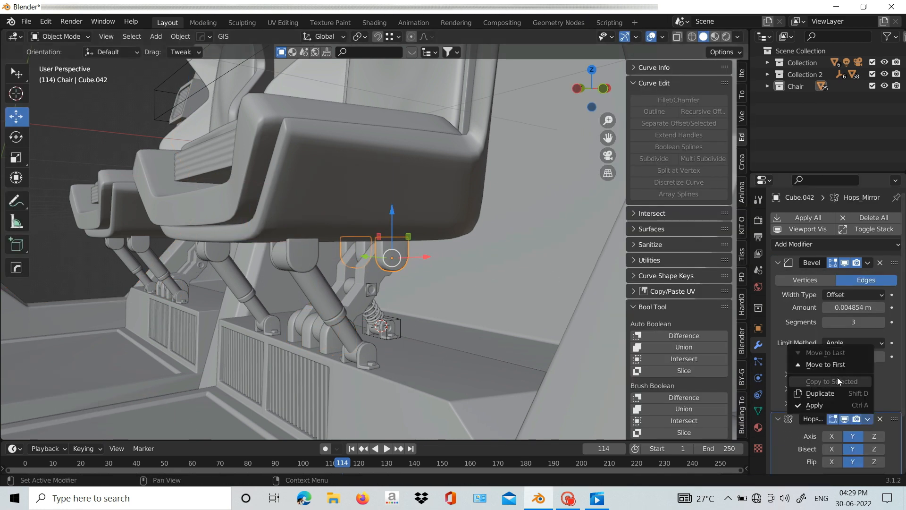
scroll(359, 283, "up", 2)
Mirror the shock absorber's lower bracket and its bolt across the vehicle body.
left_click(395, 367)
left_click(476, 283, "shift")
key("alt+x")
left_click(239, 169)
left_click(398, 374)
left_click(494, 280, "shift")
key("alt+x")
left_click(237, 168)
Mirror the remaining shock absorber parts, including its upper cylinder, across the vehicle body along Y.
left_click(379, 353)
left_click(475, 297, "shift")
key("alt+x")
left_click(238, 168)
left_click(372, 328)
left_click(401, 307, "shift")
key("alt+x")
left_click(238, 168)
Separate the ring at the lower end of the shock absorber's upper cylinder as its own object and select it.
scroll(398, 307, "up", 5)
middle_click_drag(398, 308, 369, 264)
left_click(361, 375)
left_click(378, 349)
left_click(380, 348)
scroll(405, 336, "down", 2)
left_click(344, 212)
key("Tab")
scroll(339, 226, "up", 2)
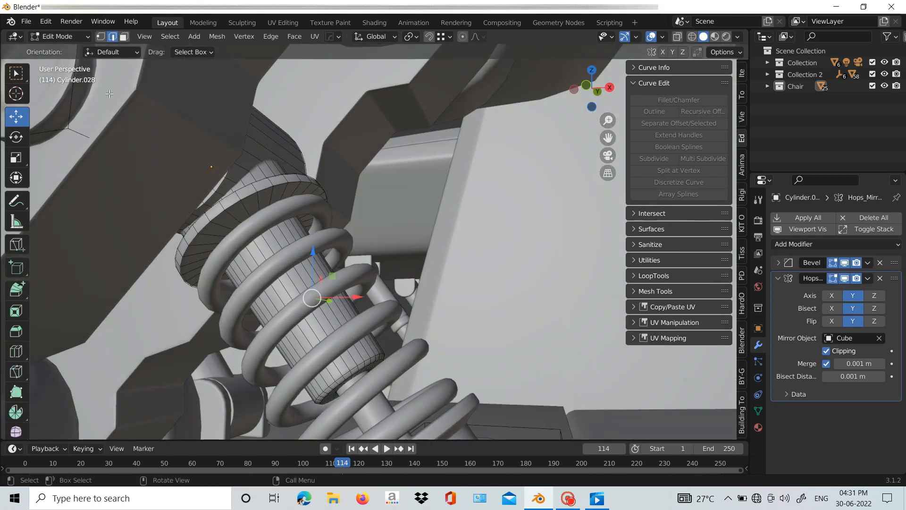
middle_click_drag(359, 374, 477, 386)
middle_click_drag(471, 174, 410, 366)
key("Tab")
left_click(413, 370)
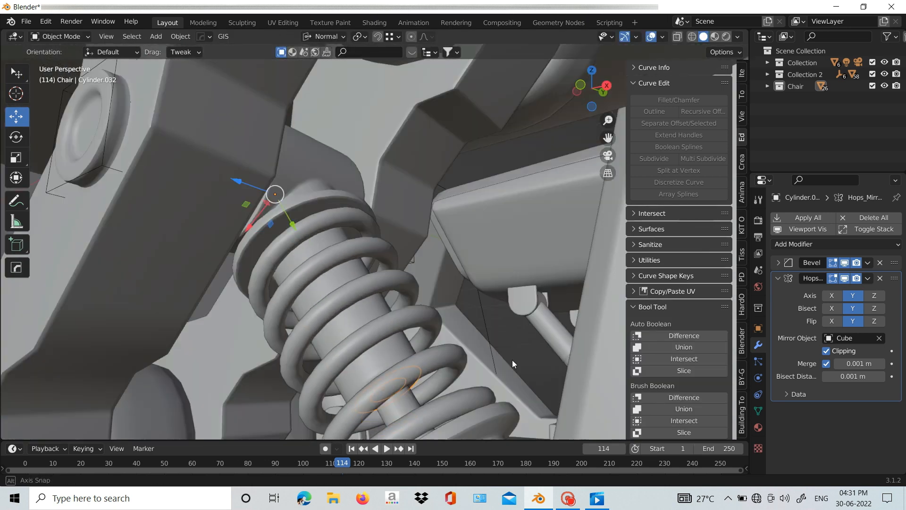
Add a Solidify modifier with a thickness of -0.000809 m to the separated ring and check it in isolation.
middle_click_drag(511, 364, 486, 369)
key("q")
mouse_move(481, 384)
left_click(543, 267)
left_click(540, 375)
key("slash")
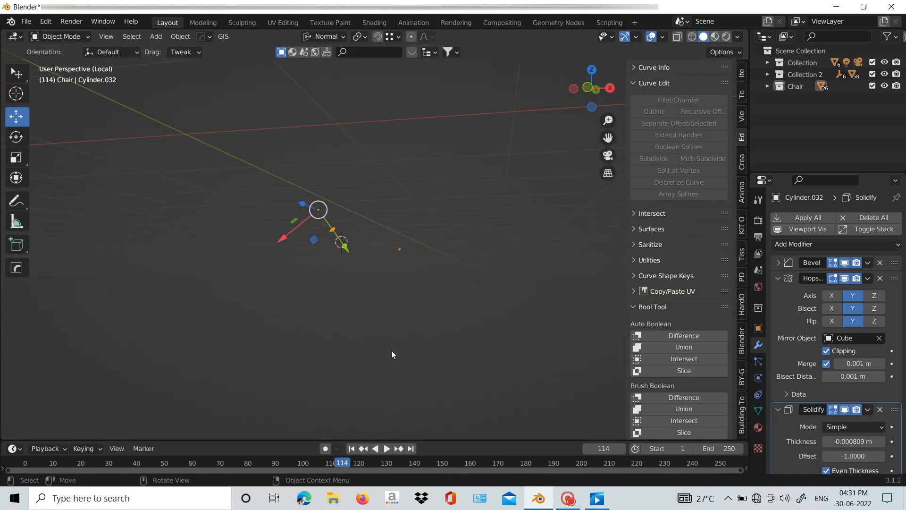
key("slash")
scroll(806, 245, "down", 4)
scroll(594, 280, "down", 1)
scroll(595, 279, "up", 1)
left_click(881, 366)
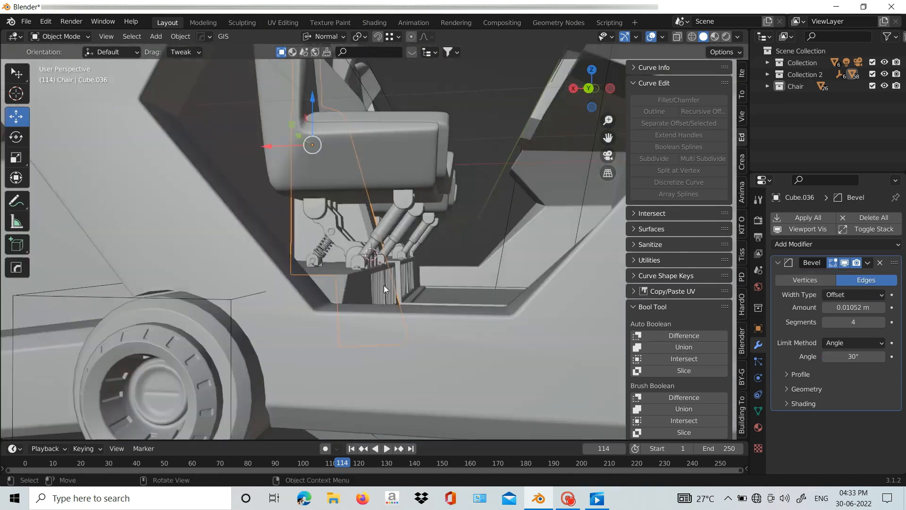
Select the middle lower bracket at the base of the seat's struts.
middle_click_drag(384, 285, 172, 296)
scroll(330, 260, "up", 2)
middle_click_drag(335, 250, 356, 313, "shift")
scroll(355, 313, "up", 4)
left_click(330, 352)
middle_click_drag(330, 352, 395, 393)
left_click(395, 392)
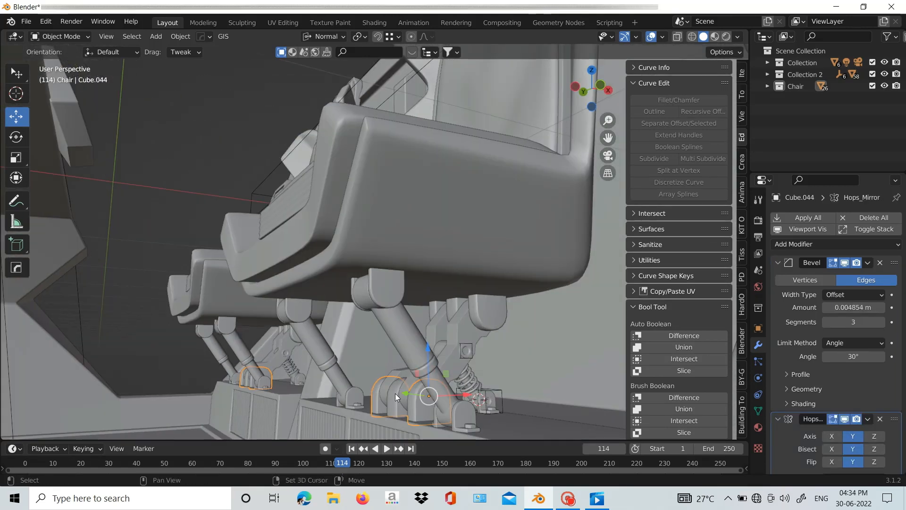